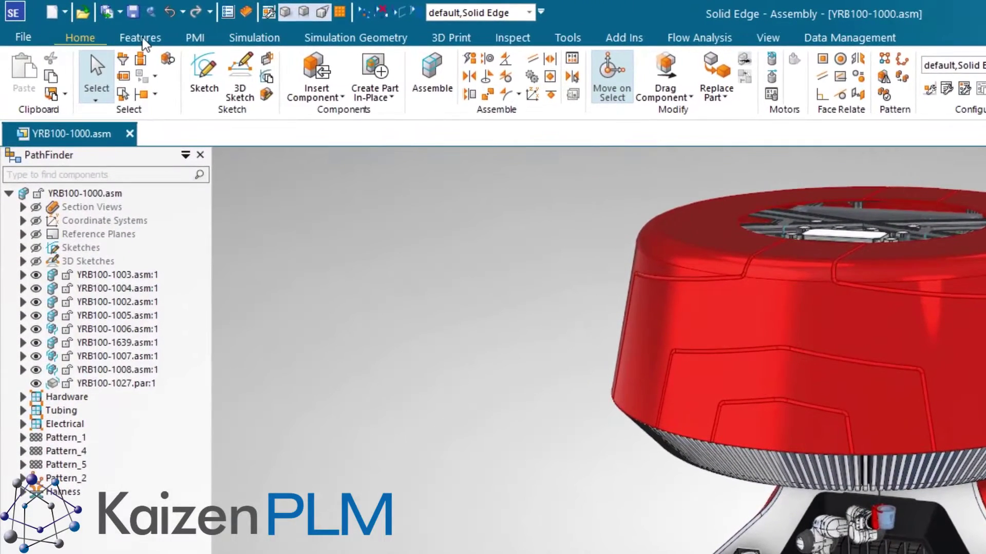
click(141, 38)
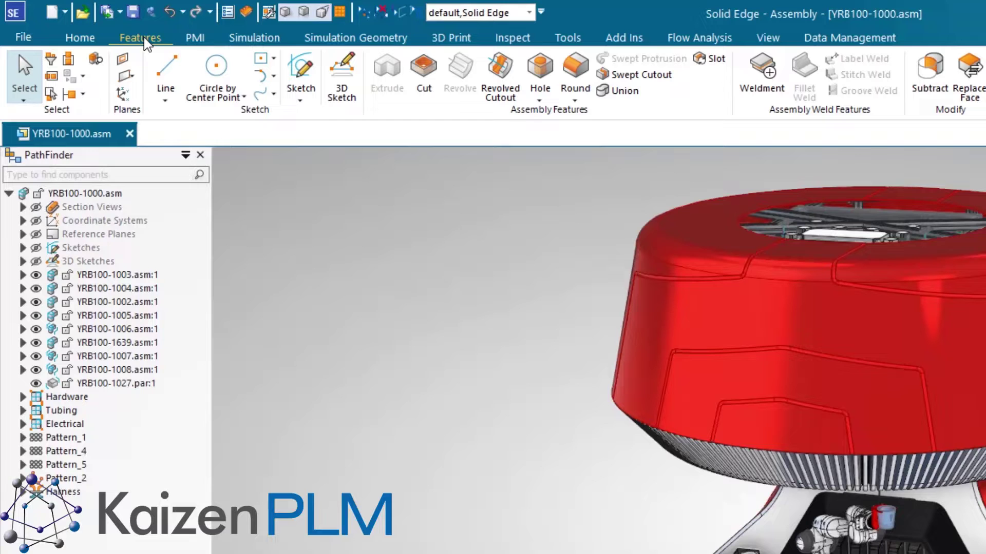
click(197, 39)
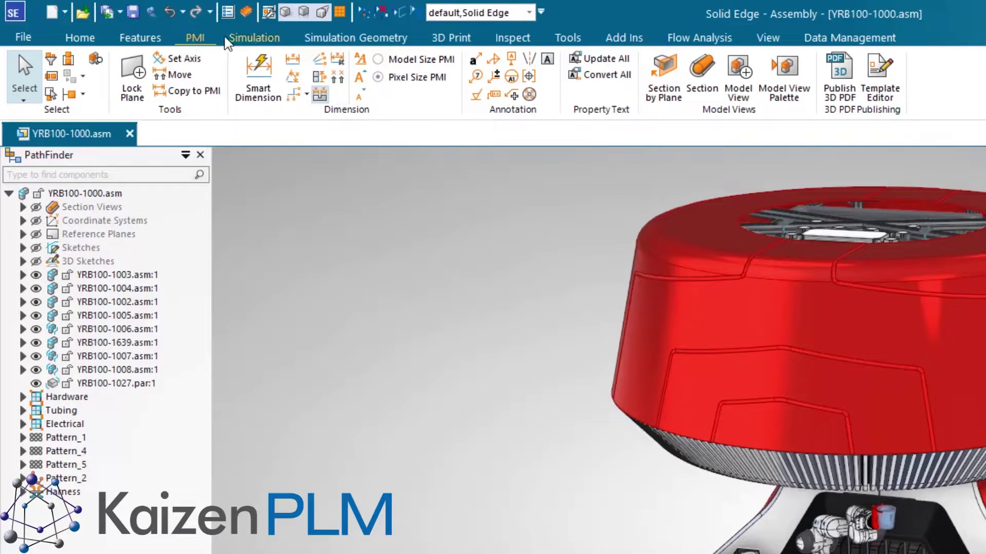
click(563, 39)
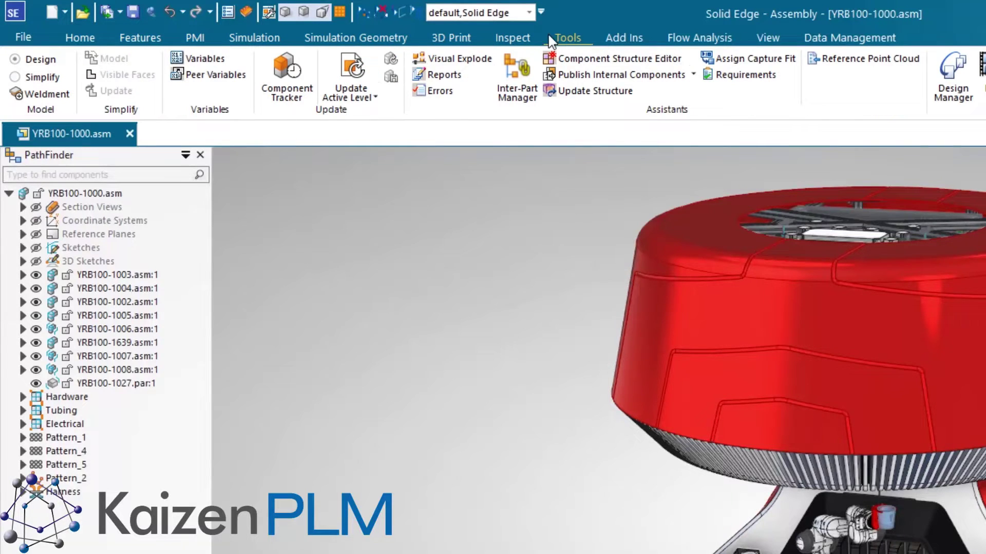
click(88, 40)
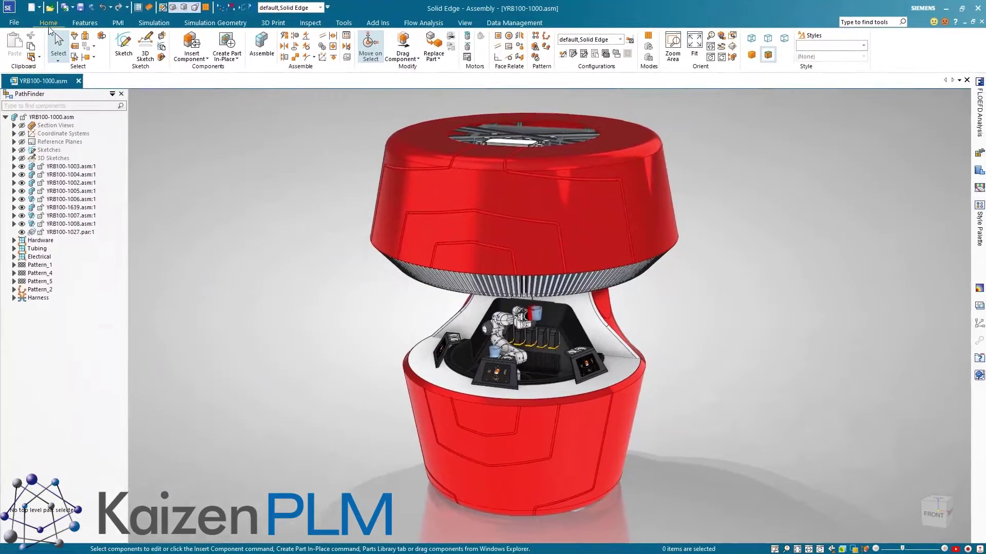
Step: Hide the subassembly YRB100-1002.asm to look inside the kiosk base, and show it again
click(22, 184)
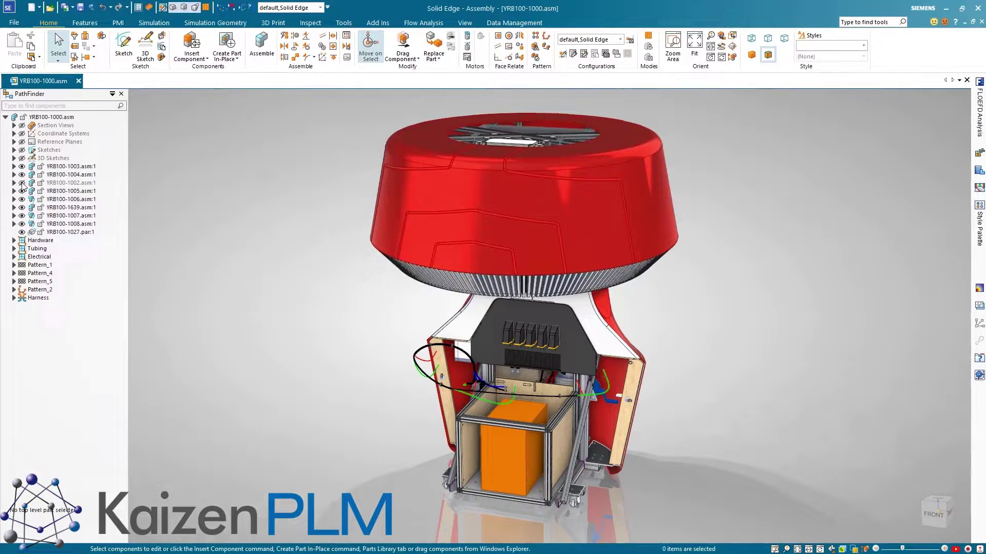
click(21, 183)
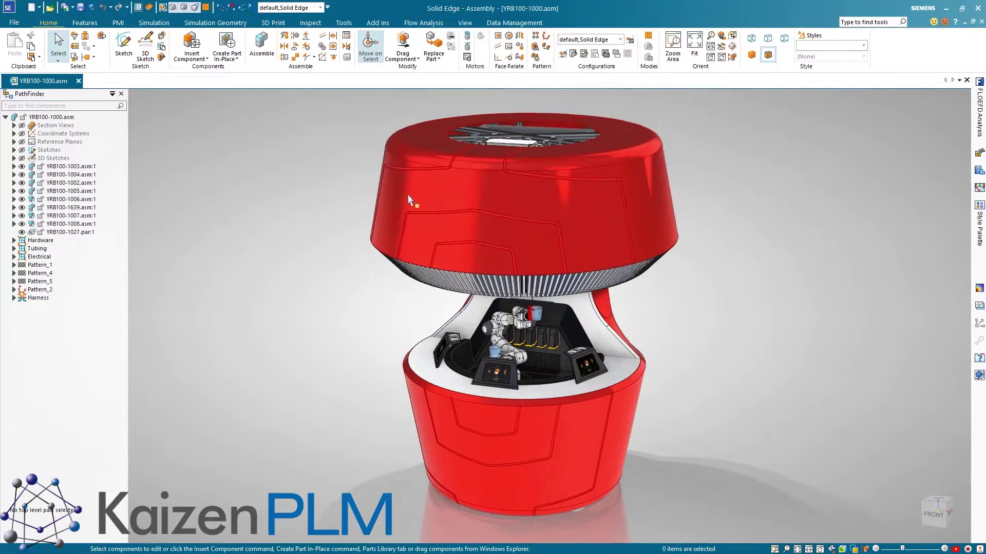
Step: Hide the red upper cover part YRB100-1032.par in the kiosk's top subassembly
click(409, 199)
drag(428, 167, 297, 167)
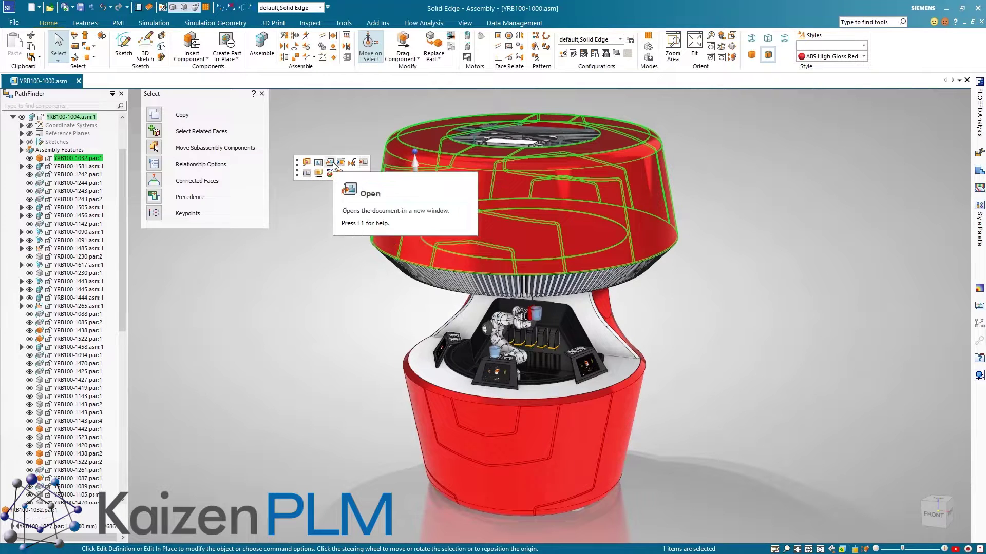
click(307, 174)
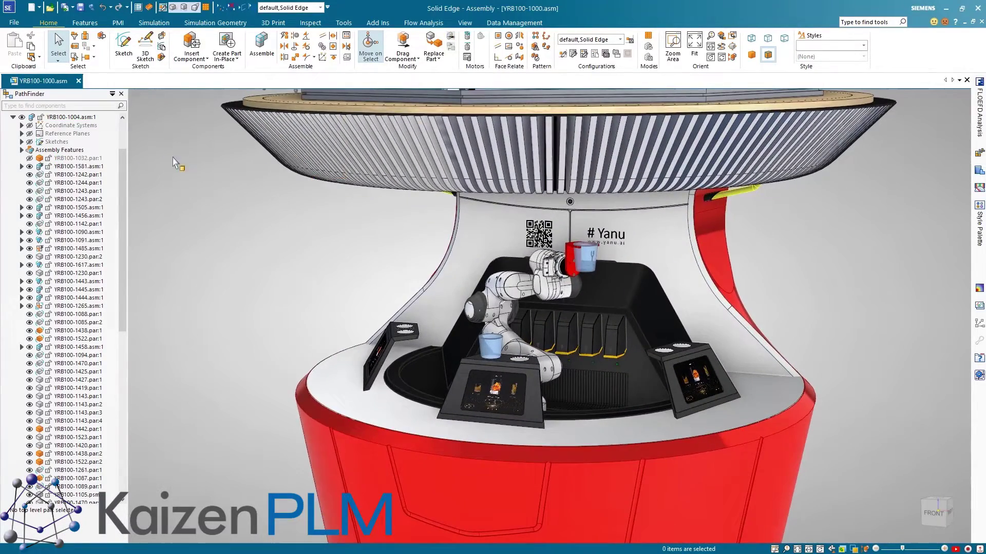
Step: Find the robot arm subassembly YRB100-1494.asm in the assembly structure and open it in its own window
click(83, 107)
text(YRB100-149)
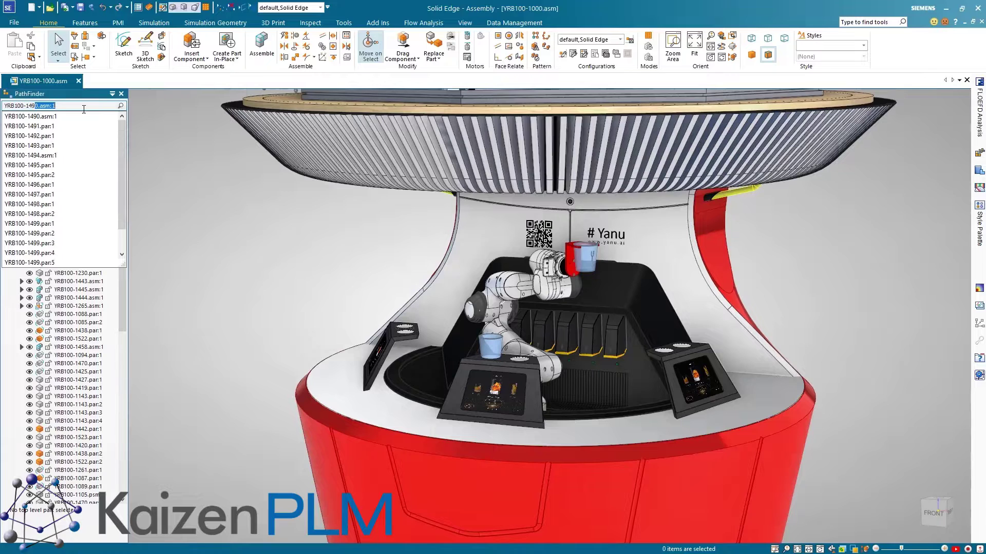
text(4)
click(66, 117)
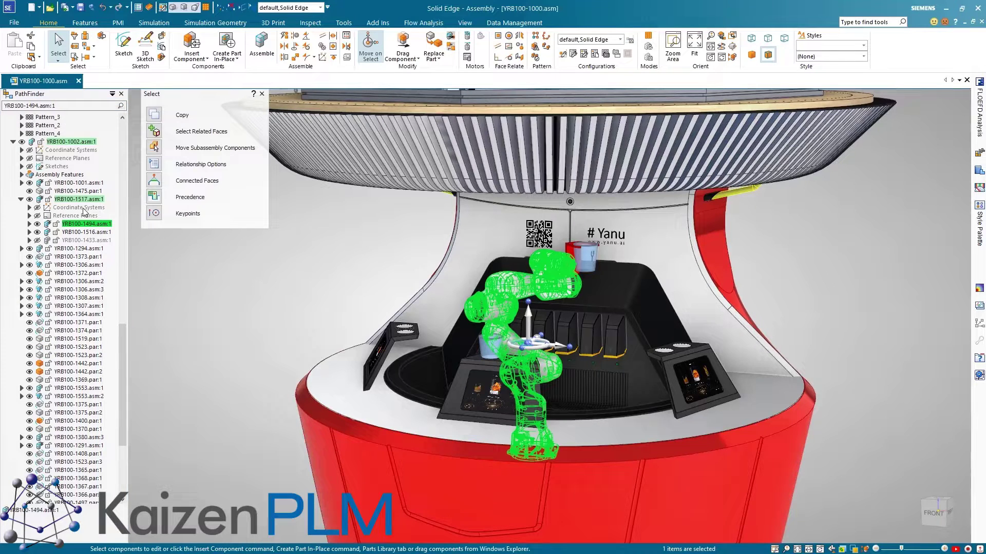
click(90, 225)
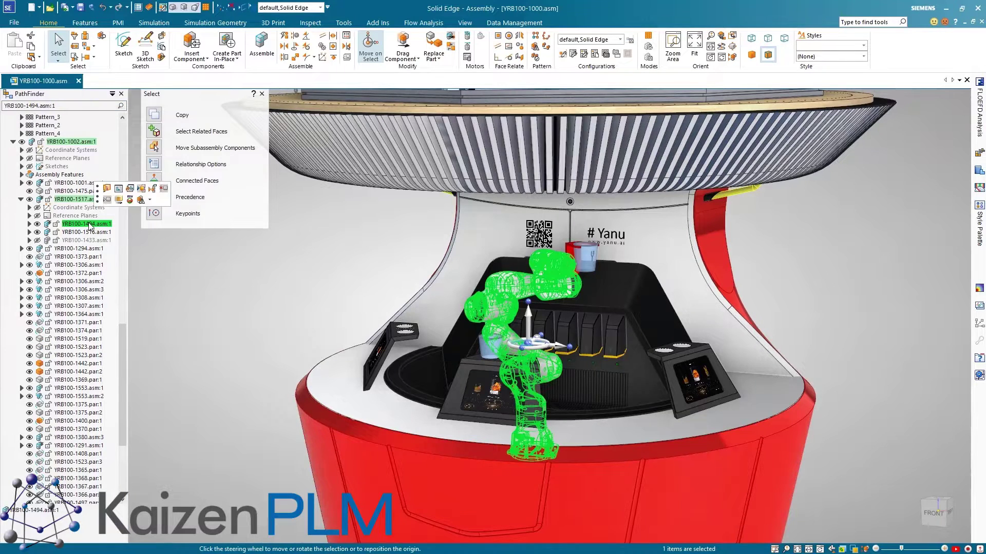
click(129, 197)
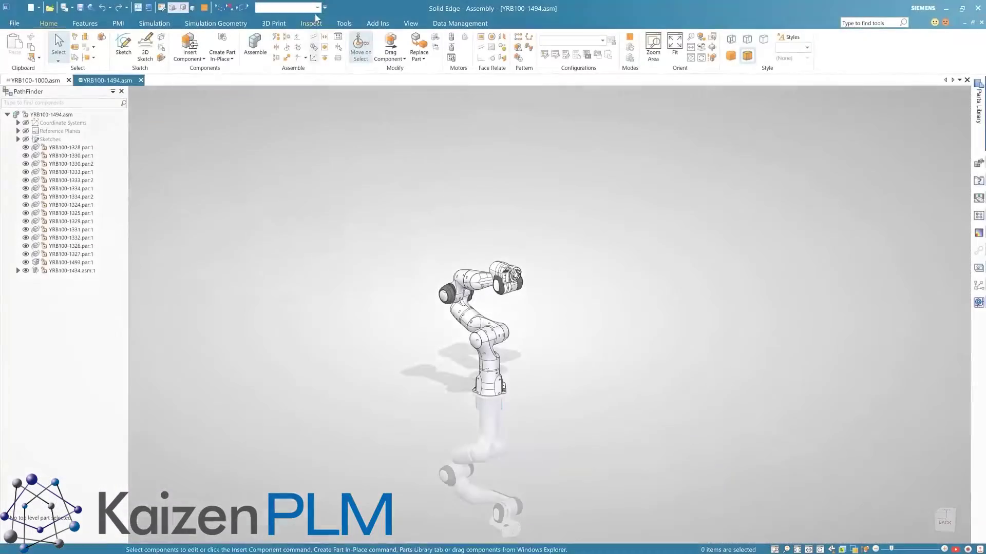
Step: Apply the 01-With Sketch configuration and open the gripper's sketch-only part YRB100-1357.par for modelling
click(316, 8)
click(302, 22)
click(323, 86)
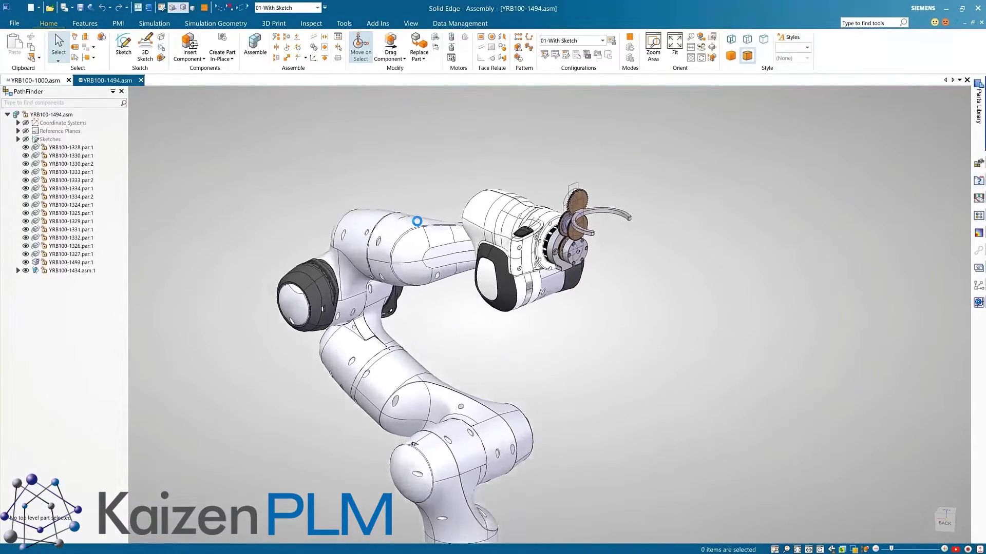
click(607, 203)
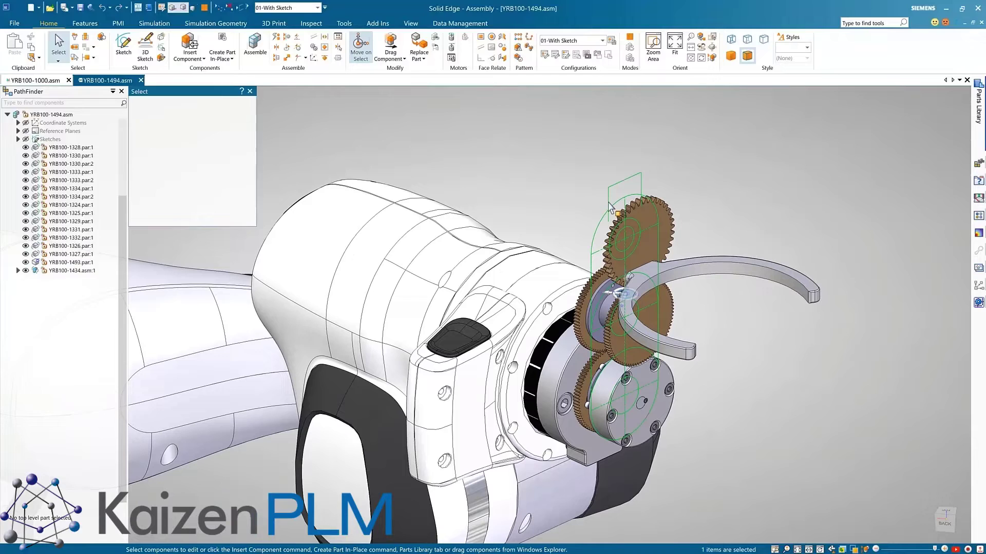
click(639, 169)
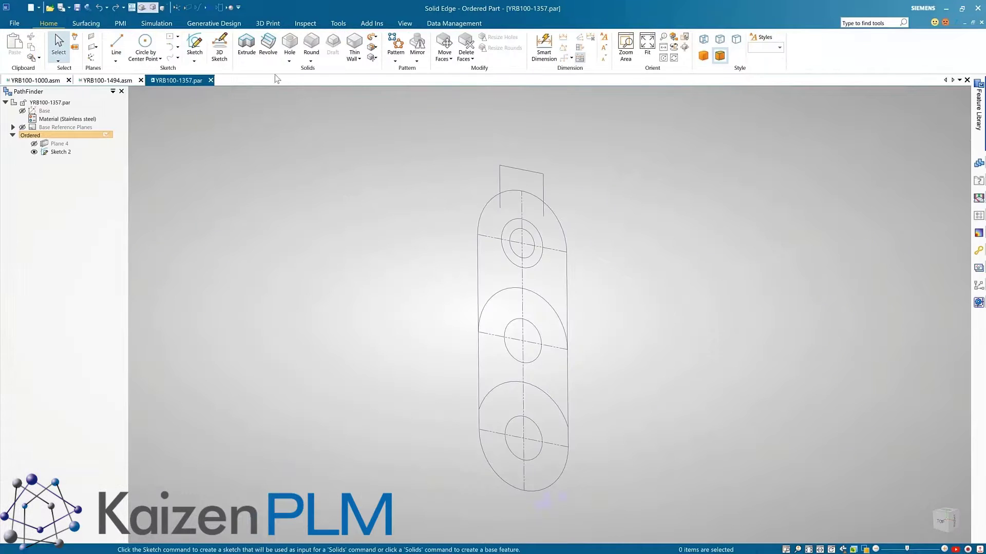
Step: Extrude the outer slot-shaped chain of Sketch 2 by 5 mm as the base plate
click(248, 54)
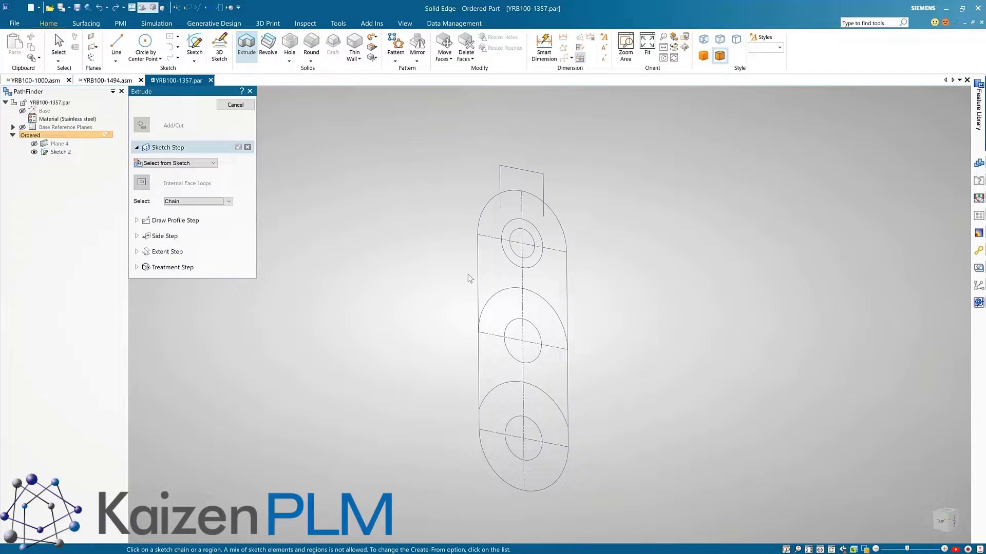
click(478, 274)
right_click(435, 331)
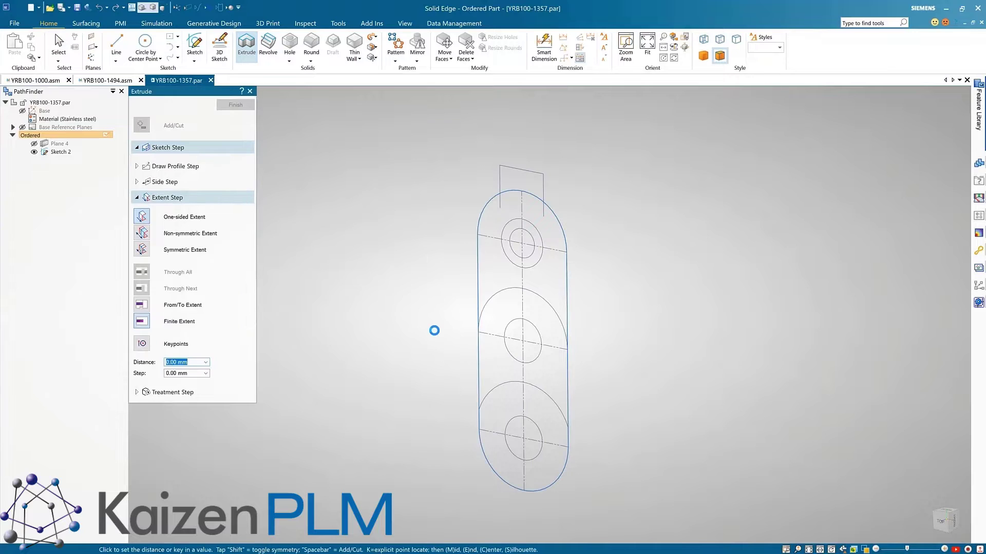
text(5)
key(Return)
click(428, 332)
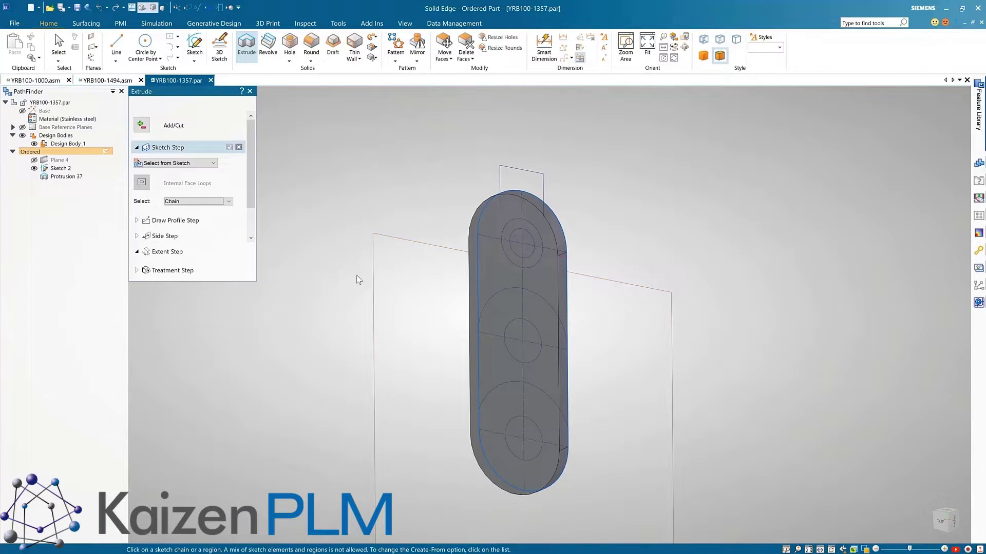
Step: Activate region selection for the closed areas of Sketch 2
right_click(58, 168)
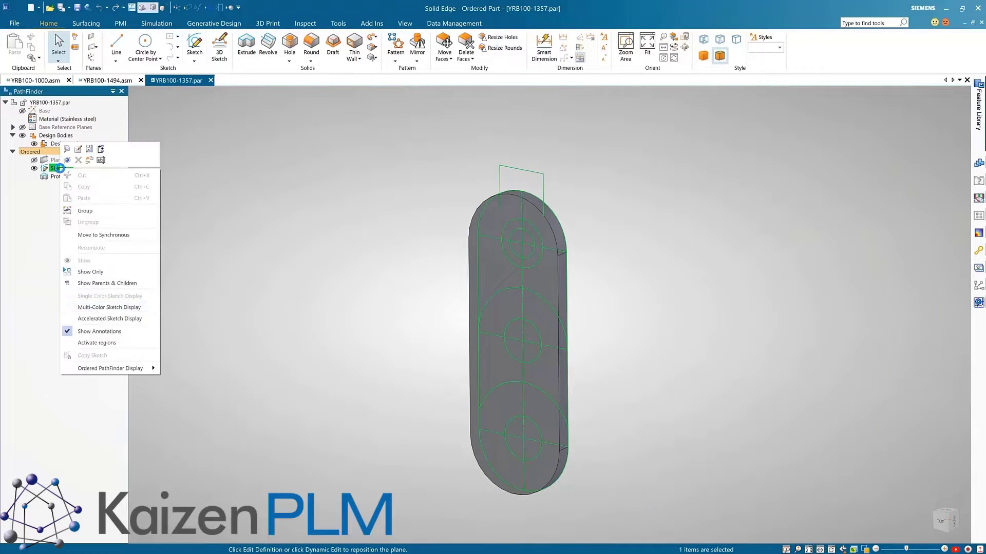
click(92, 343)
key(Escape)
key(ctrl+b)
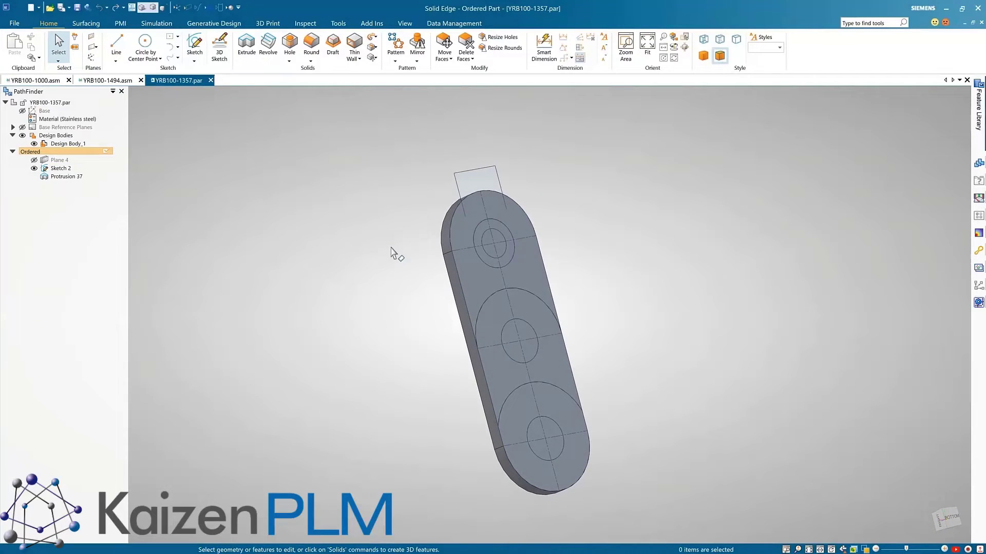
Step: Extrude the sketch regions around and inside the middle and lower circles into a raised pad on the plate
click(490, 328)
click(516, 351)
click(528, 405)
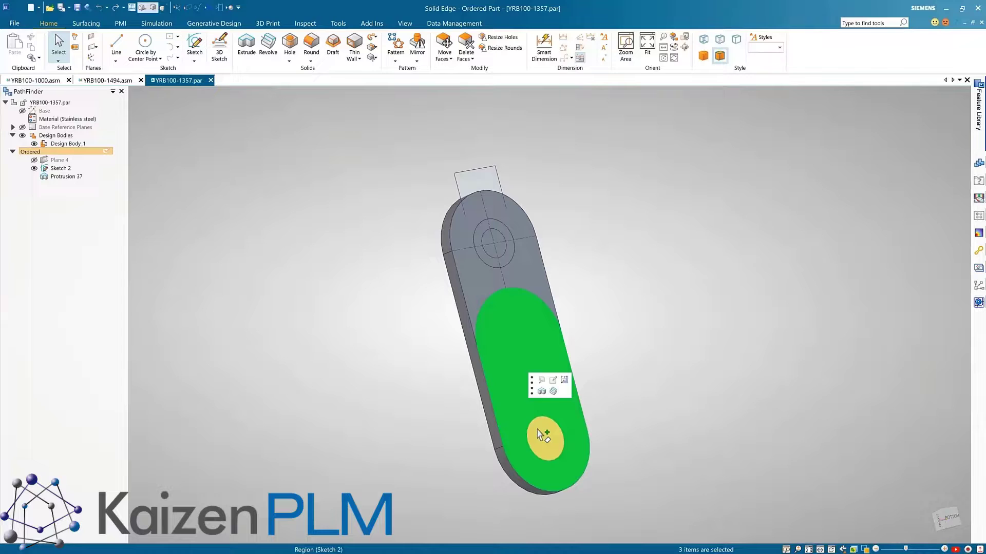
click(537, 429)
click(555, 407)
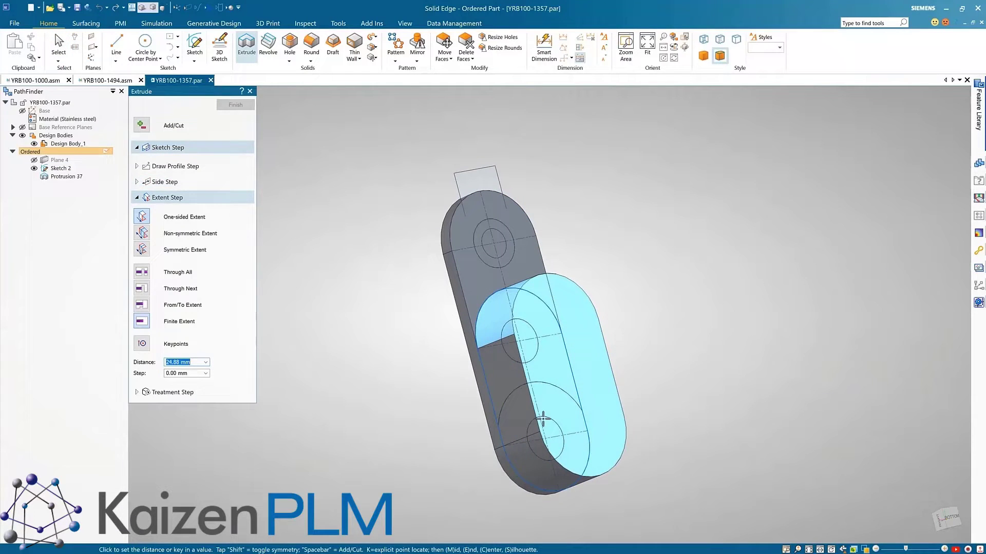
key(Return)
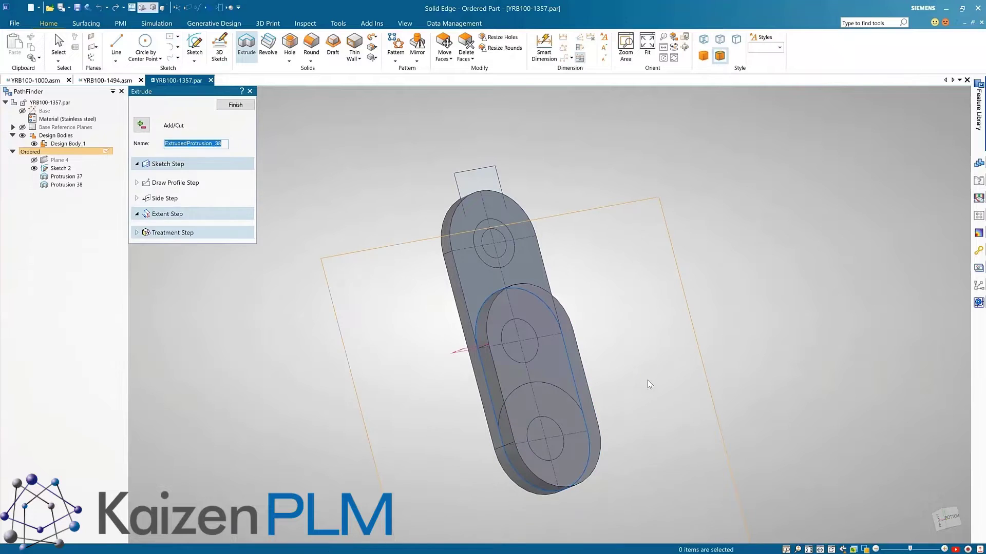
Step: Extrude the upper inner circle and the middle and lower circles together as cylinders on the plate
click(501, 253)
click(525, 343)
click(551, 432)
right_click(603, 287)
middle_drag(445, 325, 464, 321)
click(578, 292)
key(Escape)
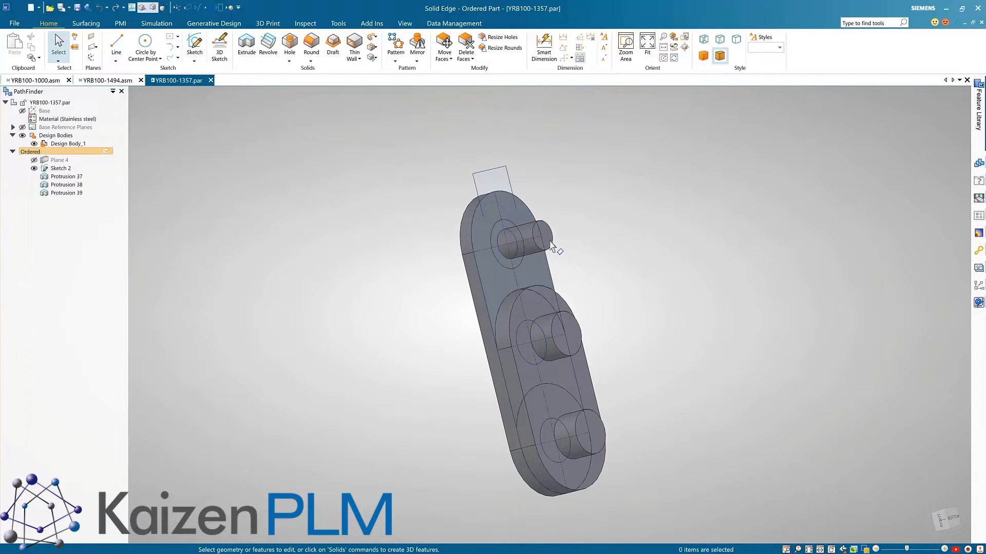
Step: Edit the three-cylinder extrusion into a cut that makes holes through the plate
click(549, 243)
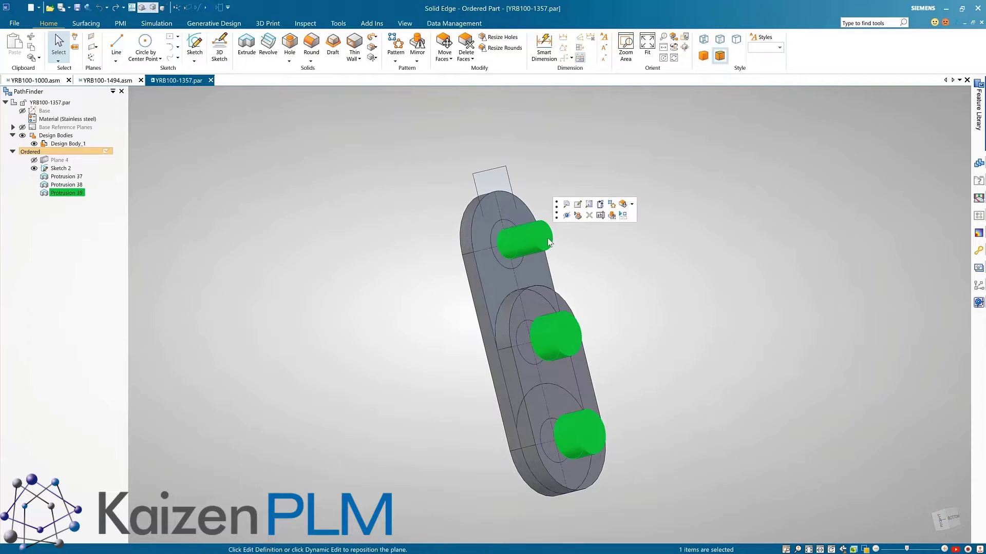
click(565, 206)
click(143, 125)
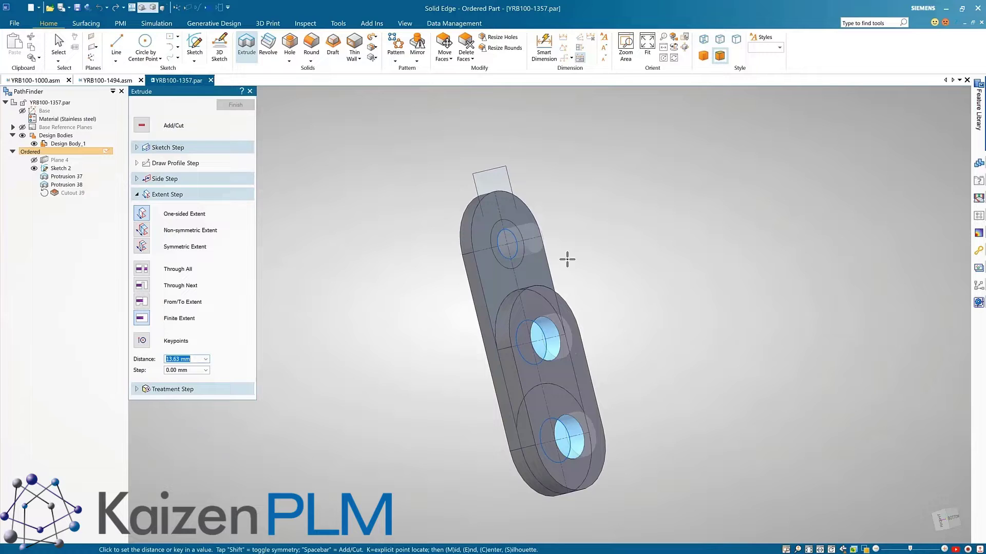
click(446, 283)
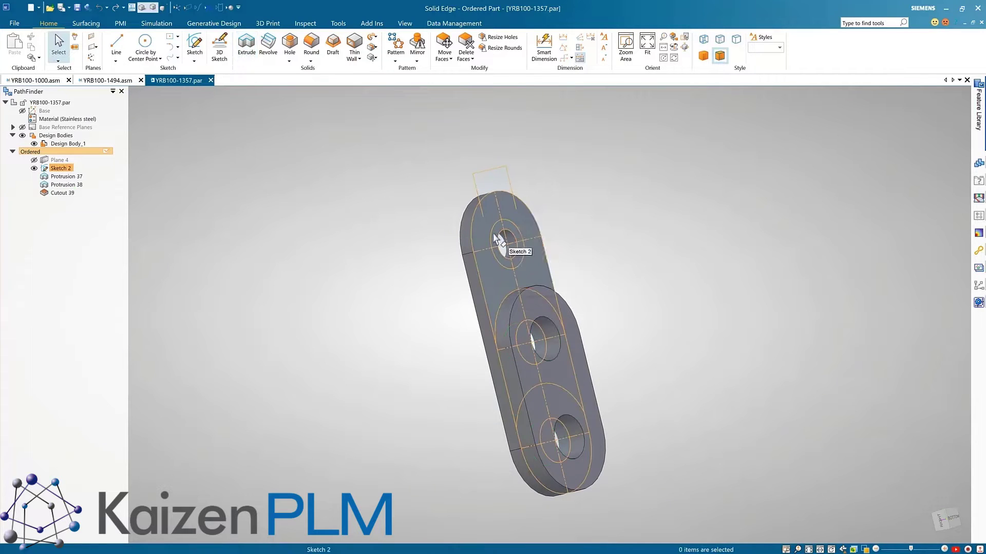
Step: Cut a recess around the upper hole and a rounded recess around the lowest hole from the sketch regions
click(411, 270)
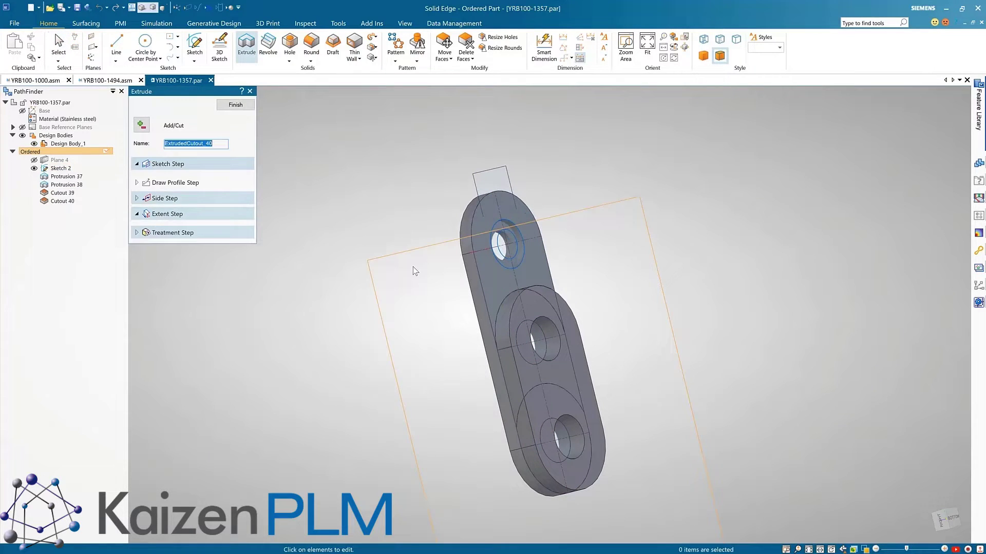
right_click(411, 270)
middle_drag(385, 218, 460, 372)
click(460, 372)
right_click(429, 350)
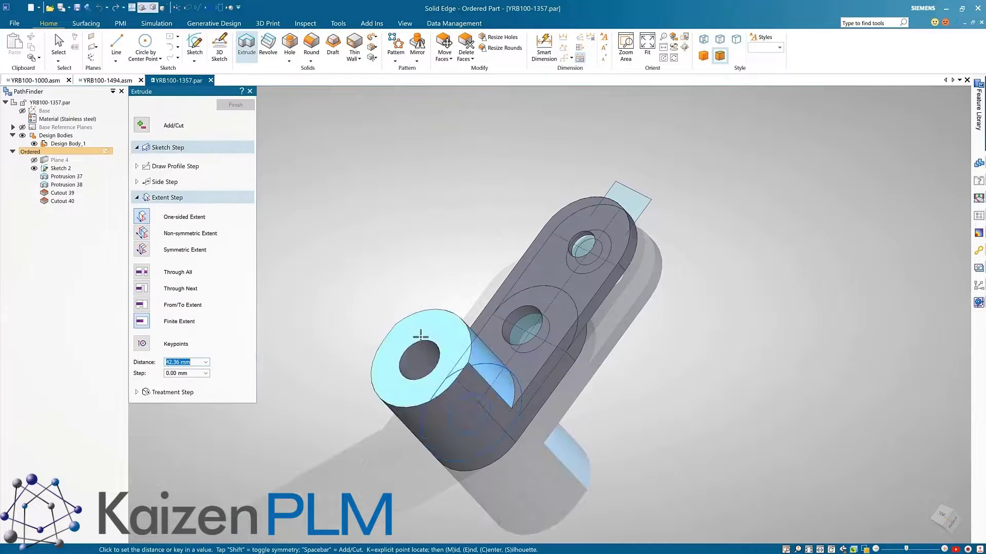
click(383, 291)
right_click(383, 291)
Step: Extrude the rectangular tab region at the plate's upper end by 3 mm
middle_drag(474, 213, 510, 189)
click(552, 196)
right_click(510, 189)
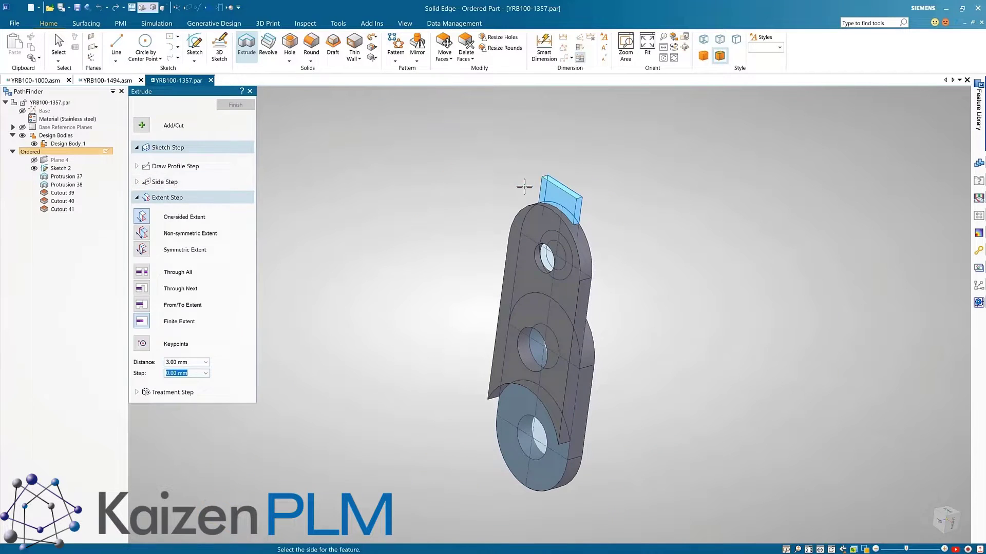
click(524, 187)
key(Escape)
Step: Round the tab's corner edges with a 2 mm radius
click(311, 45)
right_click(431, 294)
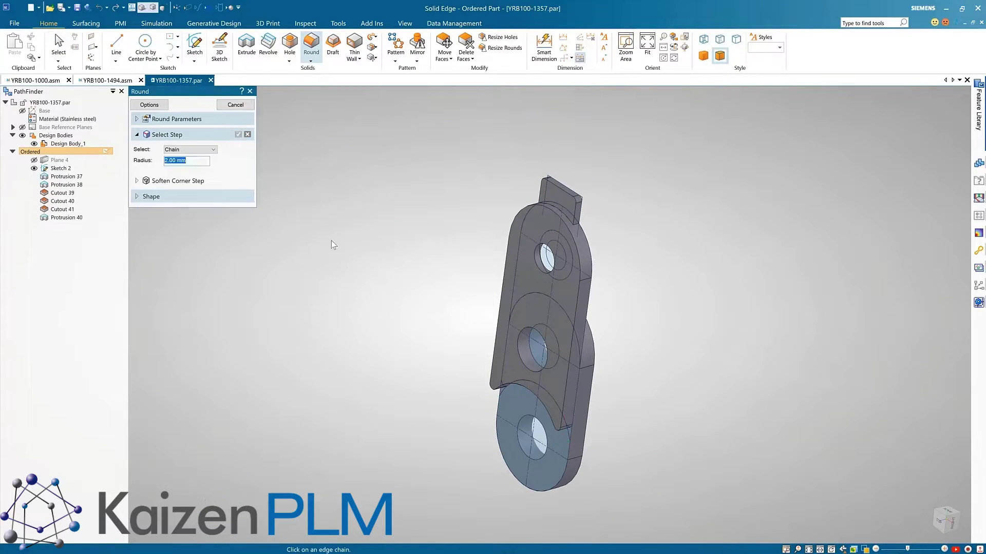
right_click(330, 244)
key(Escape)
Step: Deactivate region selection for Sketch 2 and hide the sketch
right_click(55, 168)
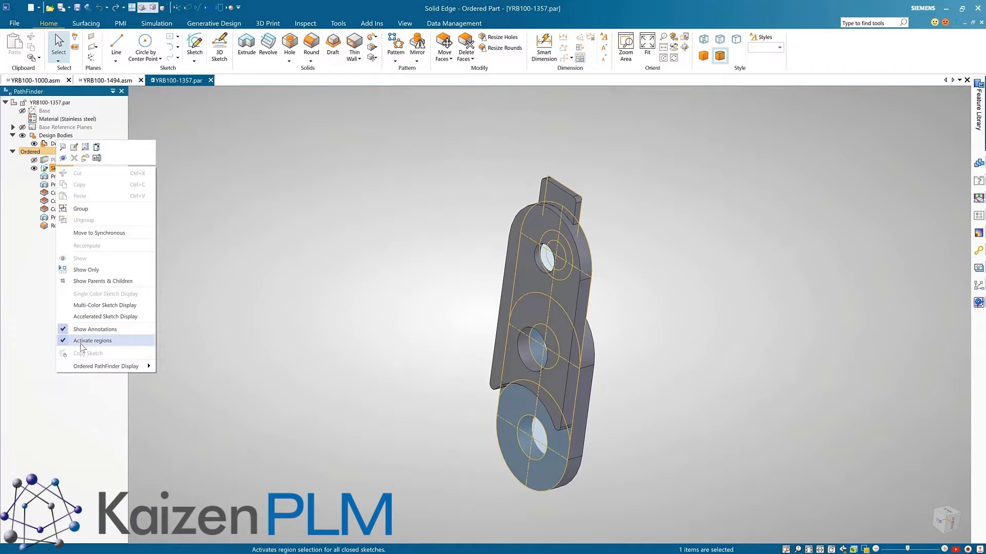
click(80, 342)
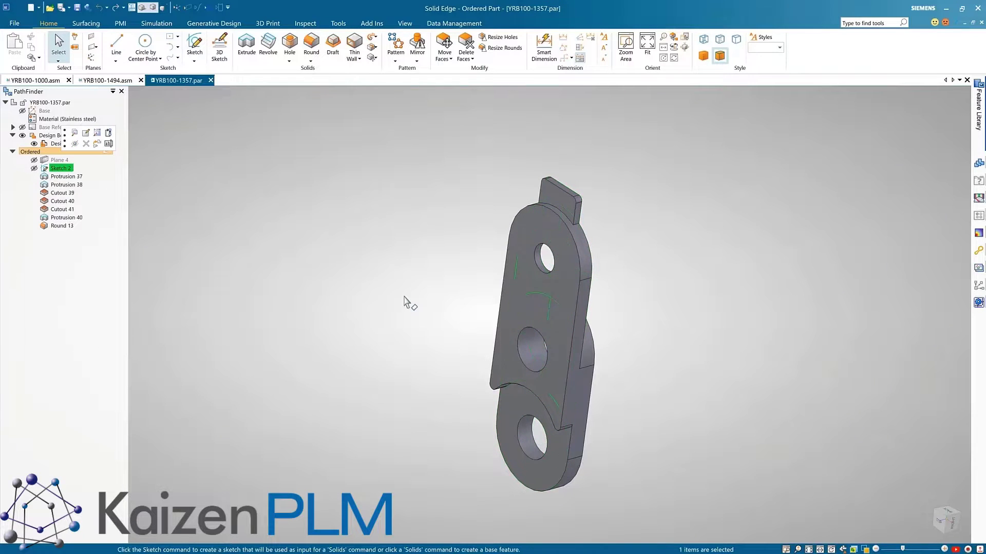
key(Escape)
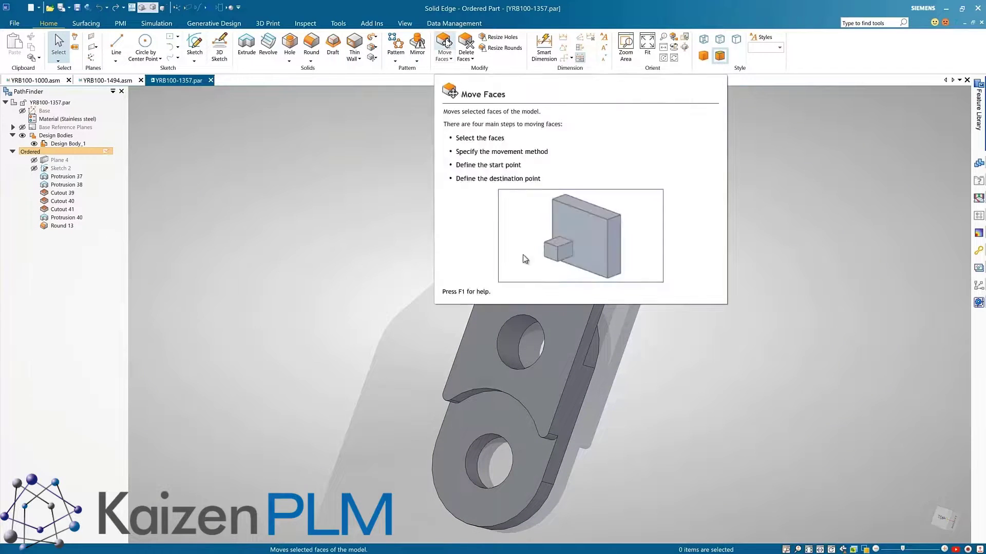
Step: Move the recessed end face around the lowest hole along its normal, with the Coplanar design intent turned off
click(444, 49)
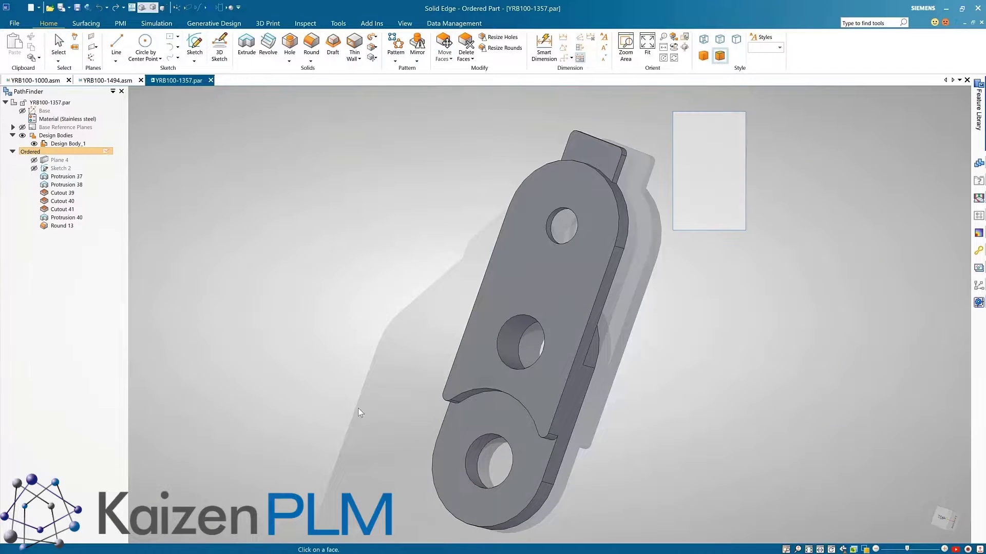
click(537, 446)
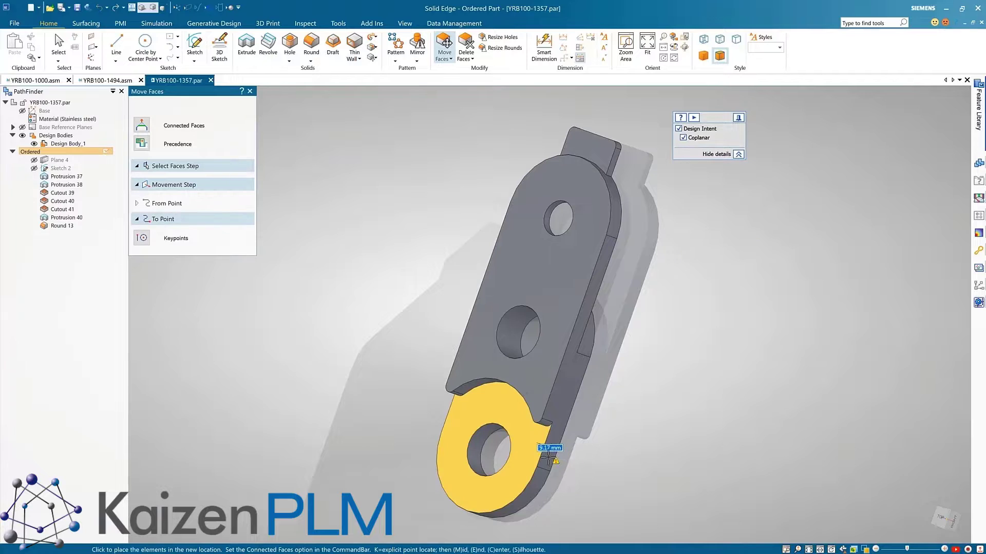
click(537, 450)
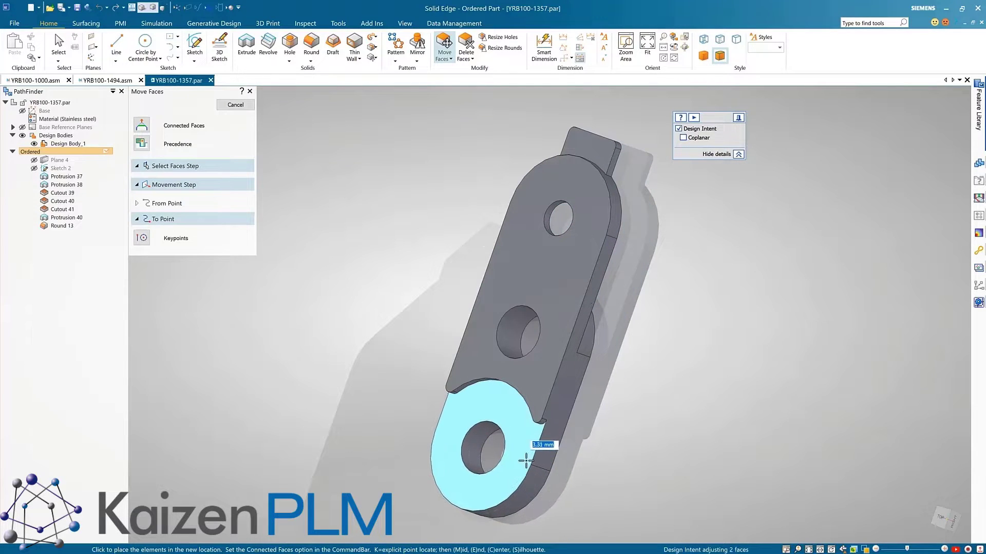
click(529, 460)
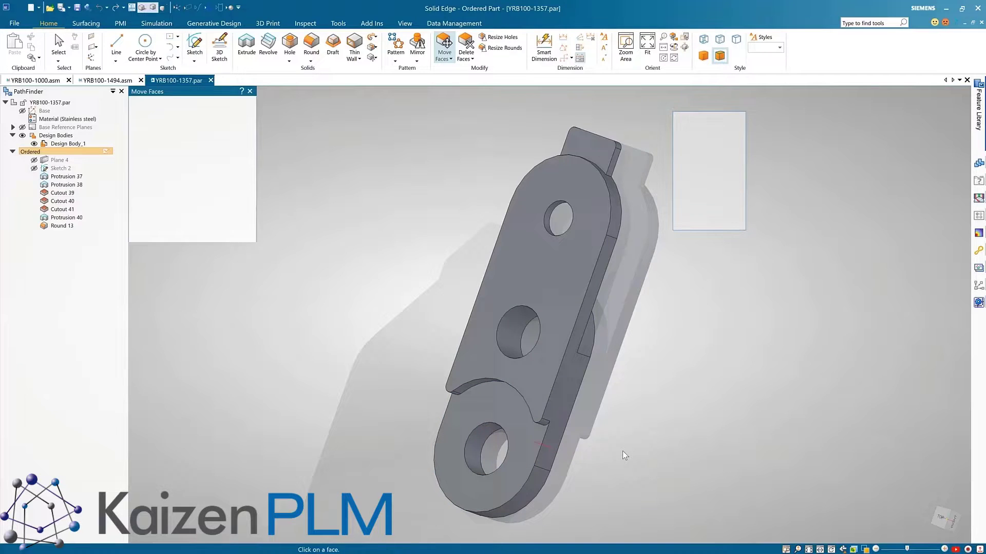
Step: Move the plate's rounded end face beside the tab freehand, keeping the concentric and aligned holes attached
click(505, 319)
click(477, 216)
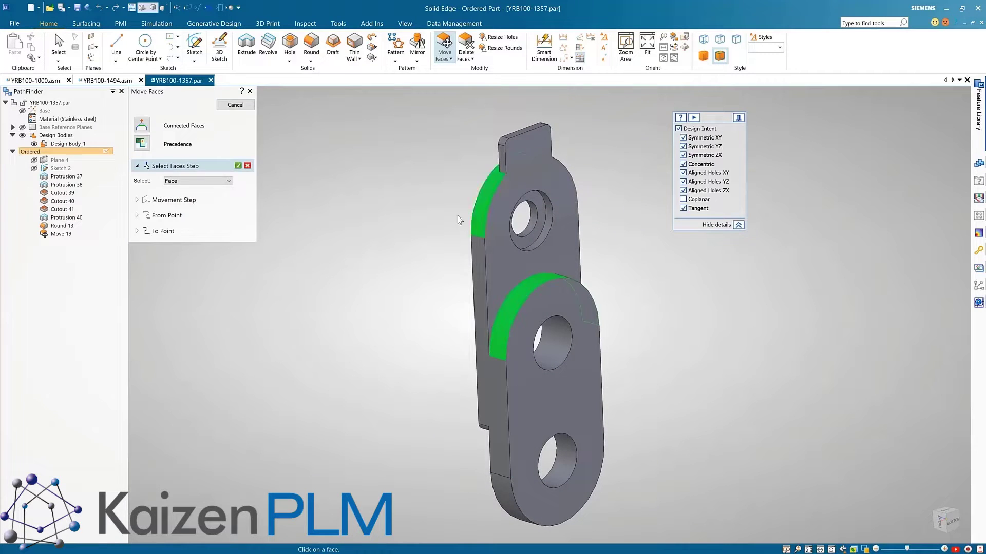
right_click(459, 219)
click(531, 216)
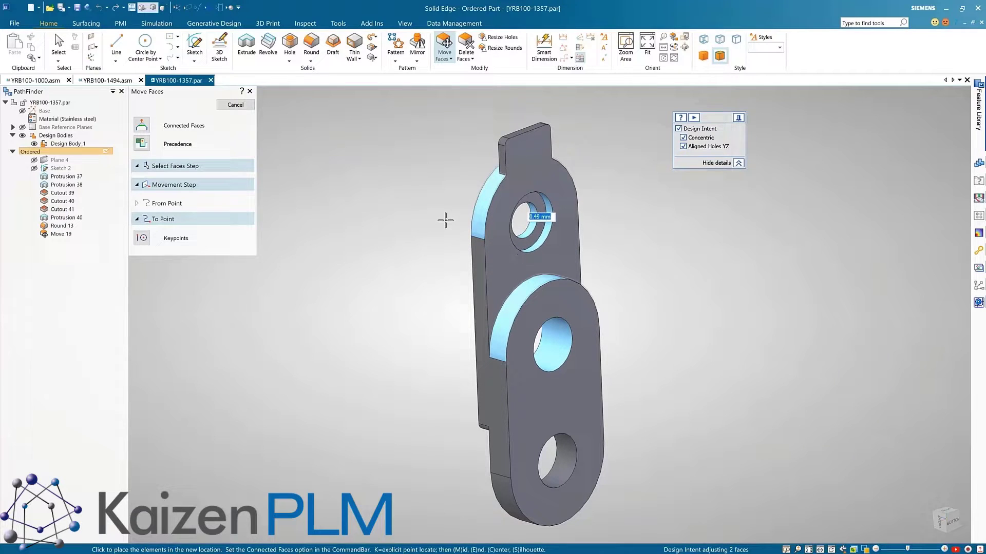
click(445, 220)
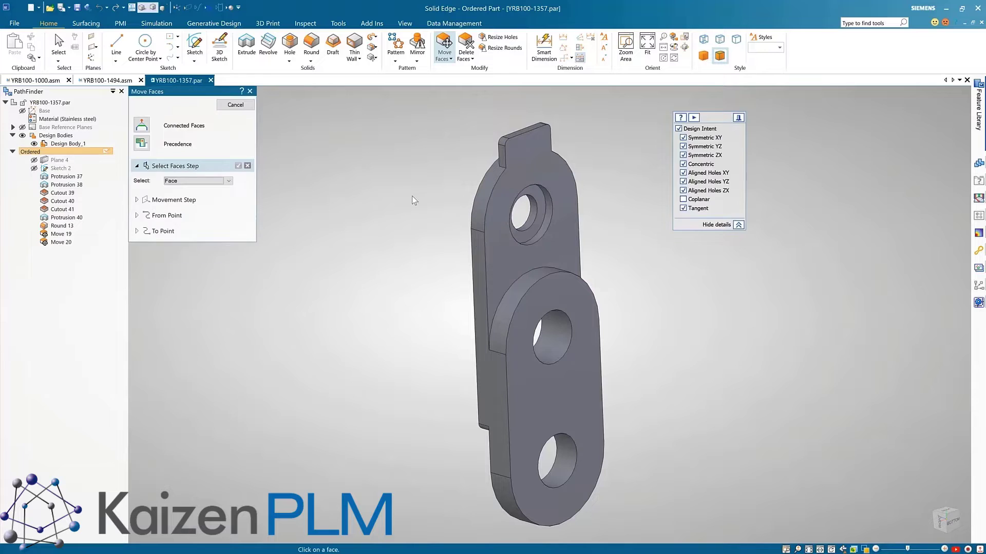
key(Escape)
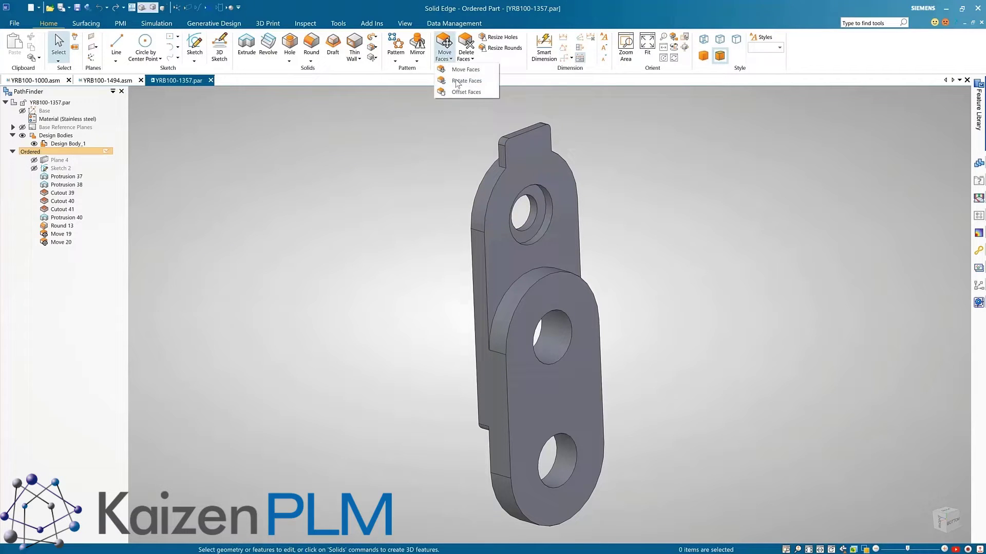
Step: Rotate the plate's long side face freehand about its edge at the tab end, keeping the tangent faces attached
click(463, 80)
click(474, 290)
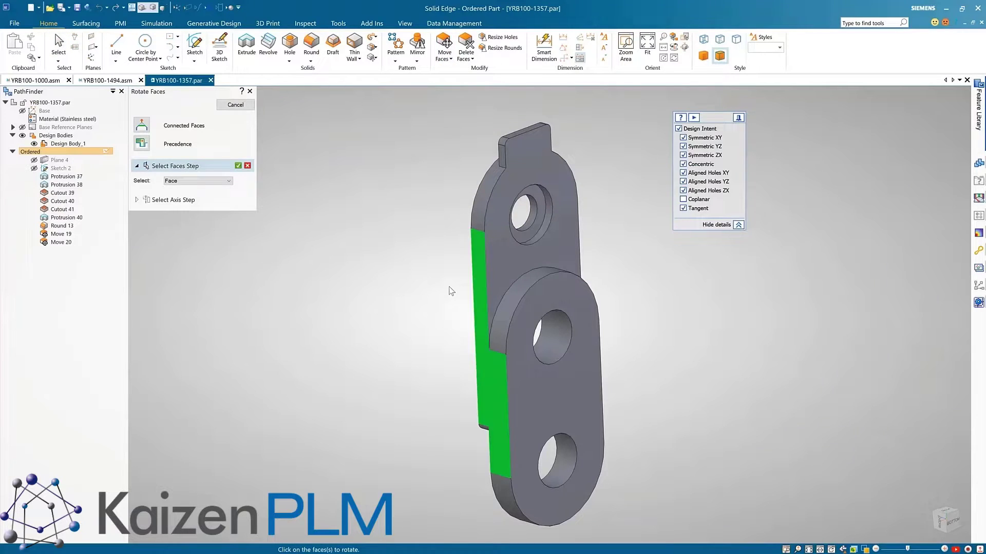
drag(477, 266, 475, 237)
click(473, 242)
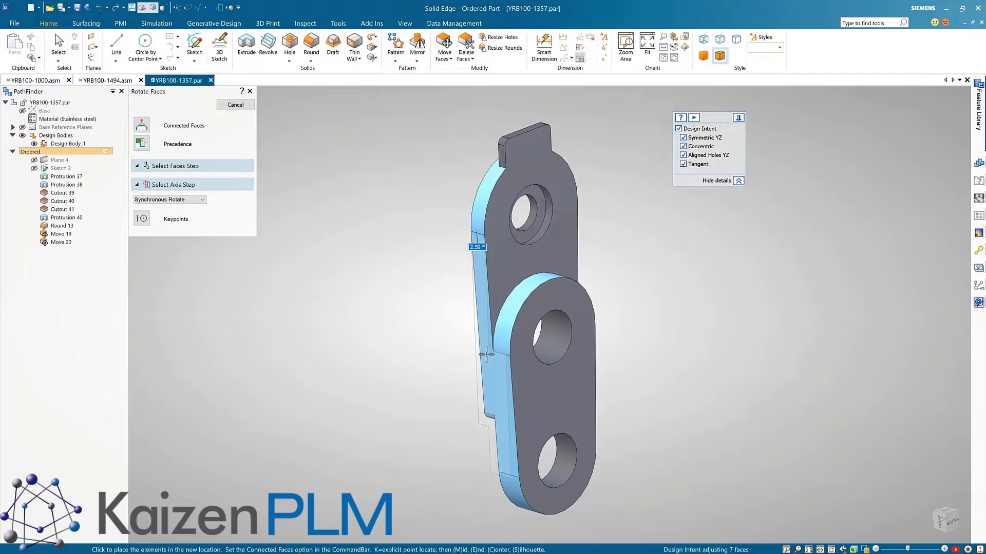
click(494, 367)
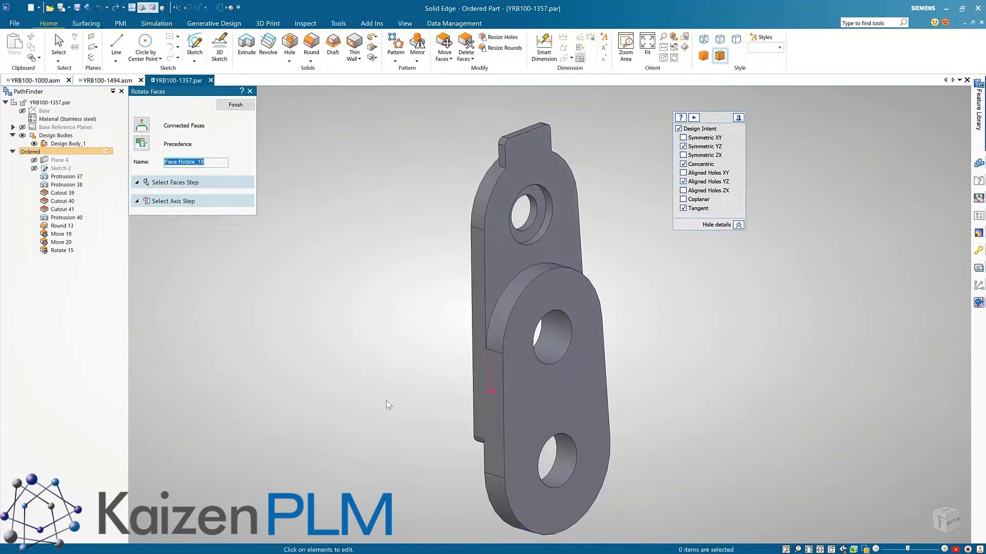
key(Escape)
Step: Start a new hole feature on the plate and open its hole options
key(ctrl+i)
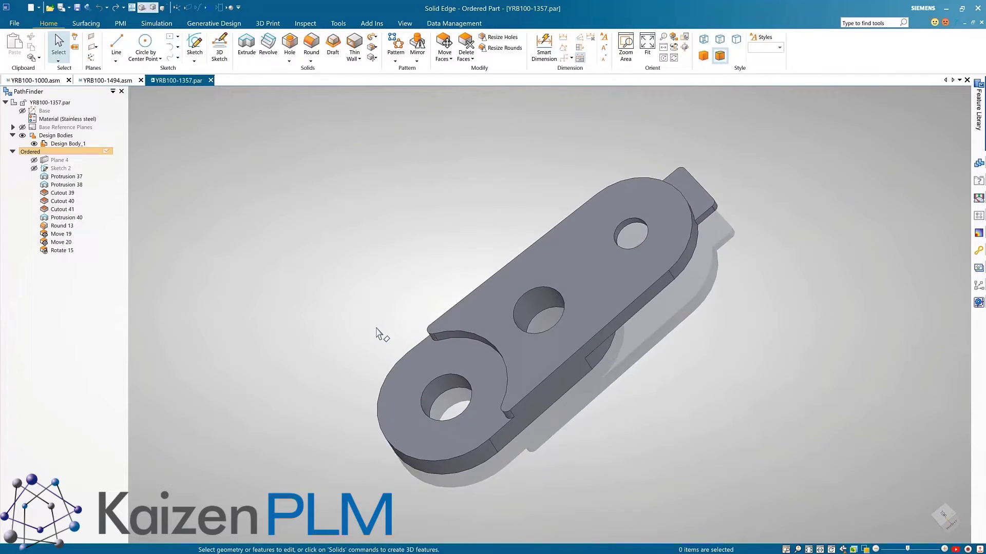
click(290, 45)
click(149, 105)
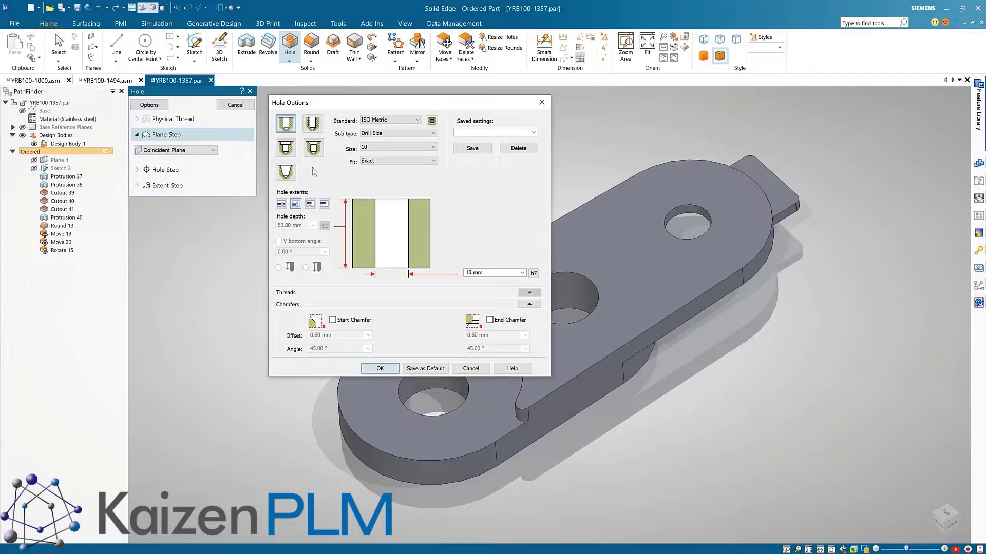
Step: Try an M8 counterbore hole with Normal (H13) fit and a Unit Tolerance on the counterbore diameter
click(286, 149)
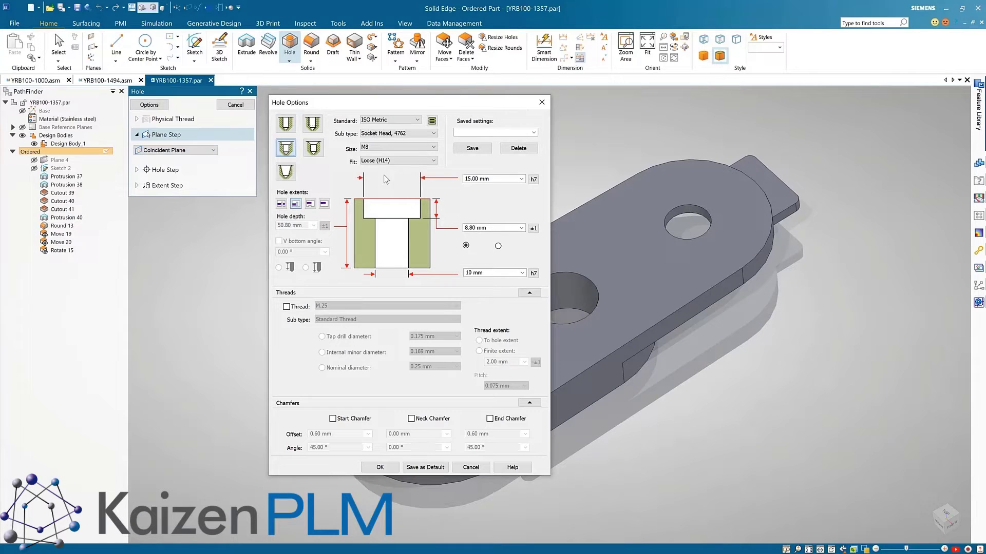
click(406, 160)
click(533, 179)
click(336, 259)
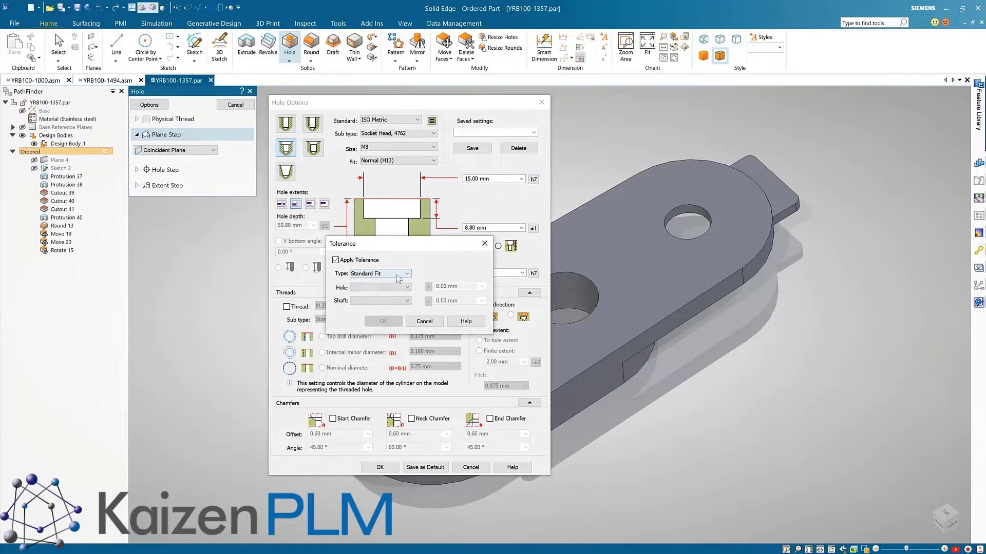
click(406, 286)
click(380, 273)
click(379, 288)
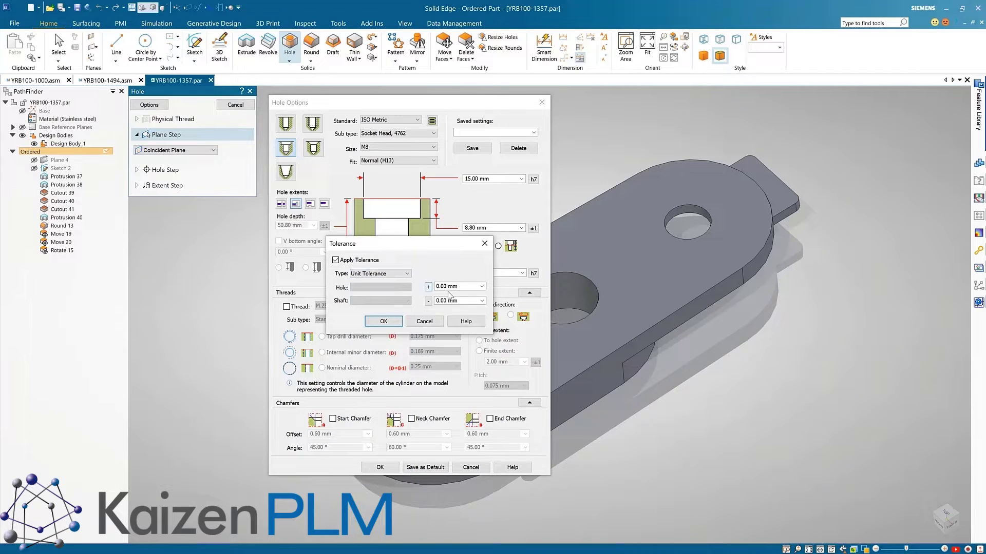
click(424, 322)
Step: Define the hole as an ISO Metric threaded hole and choose its Standard Thread size
click(312, 124)
click(397, 147)
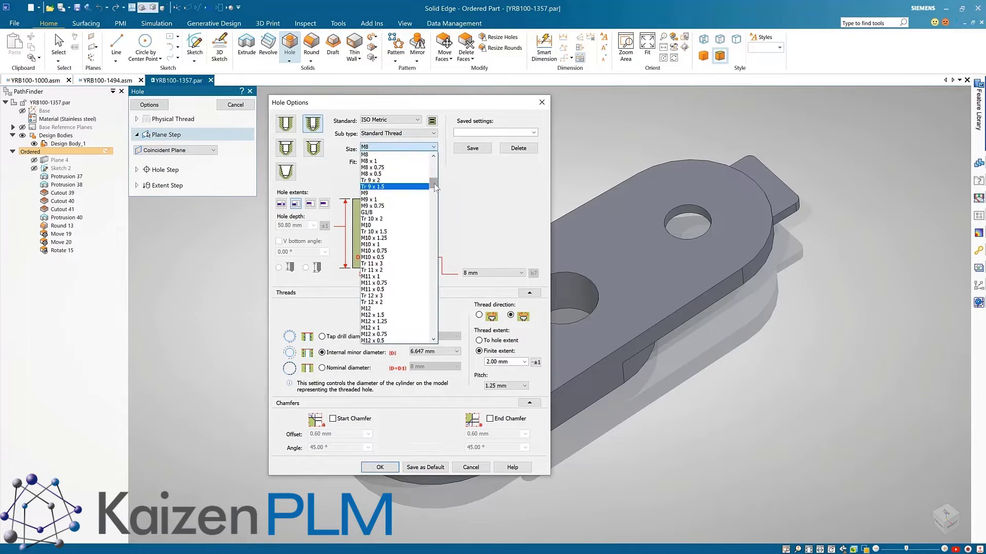
scroll(388, 190, up, 2)
click(385, 234)
click(380, 467)
Step: Place one hole circle on the recessed end face, aligned vertically with the centre of the large end hole
click(493, 295)
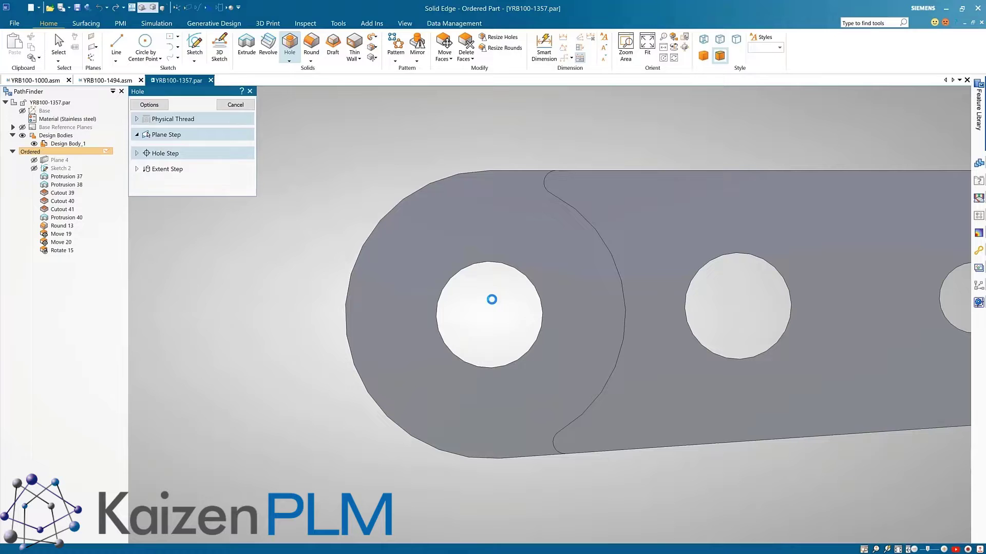
click(488, 208)
key(Escape)
right_drag(497, 208, 533, 175)
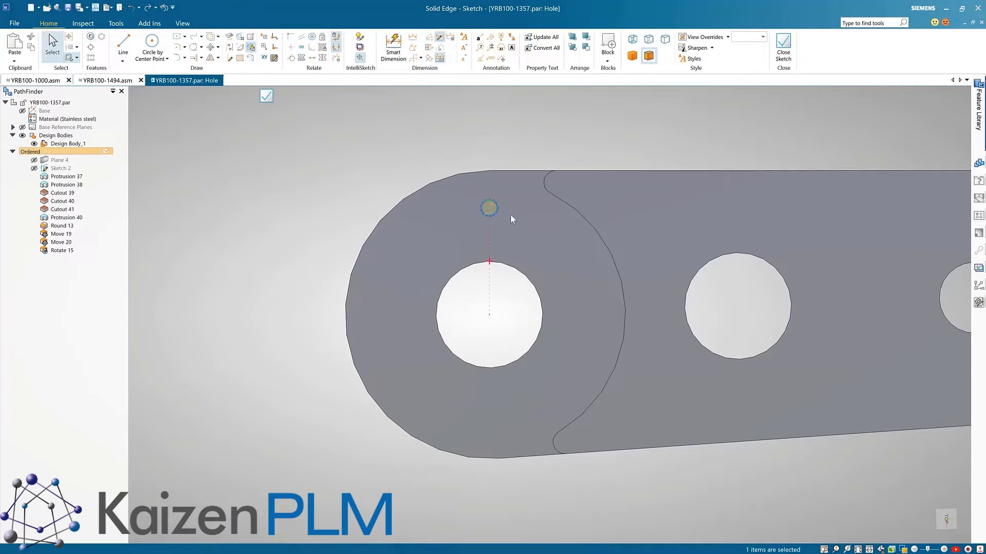
Step: Dimension the threaded hole's centre 18.05 mm from the large end hole's centre and finish the hole feature
click(489, 208)
click(489, 315)
click(555, 272)
text(18.05)
key(Return)
click(266, 96)
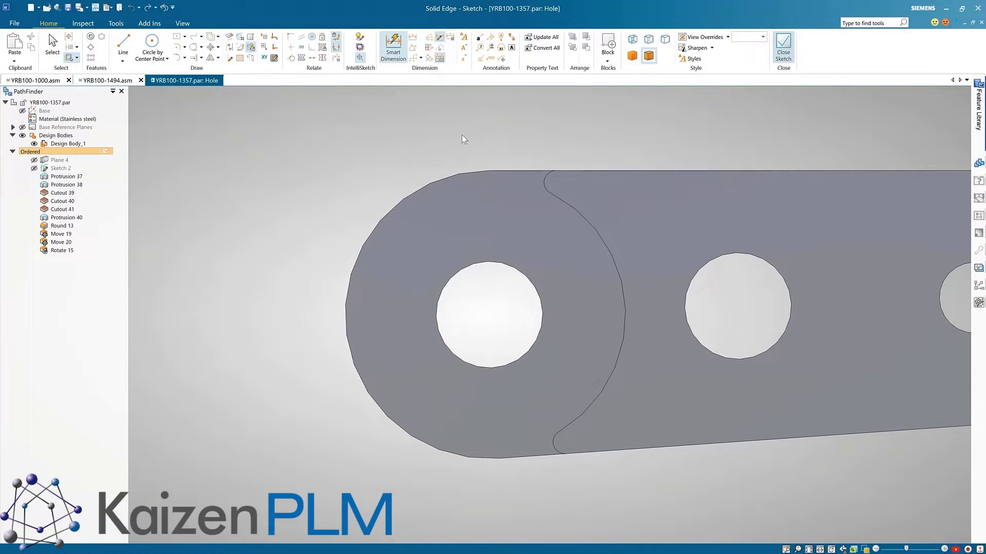
click(236, 105)
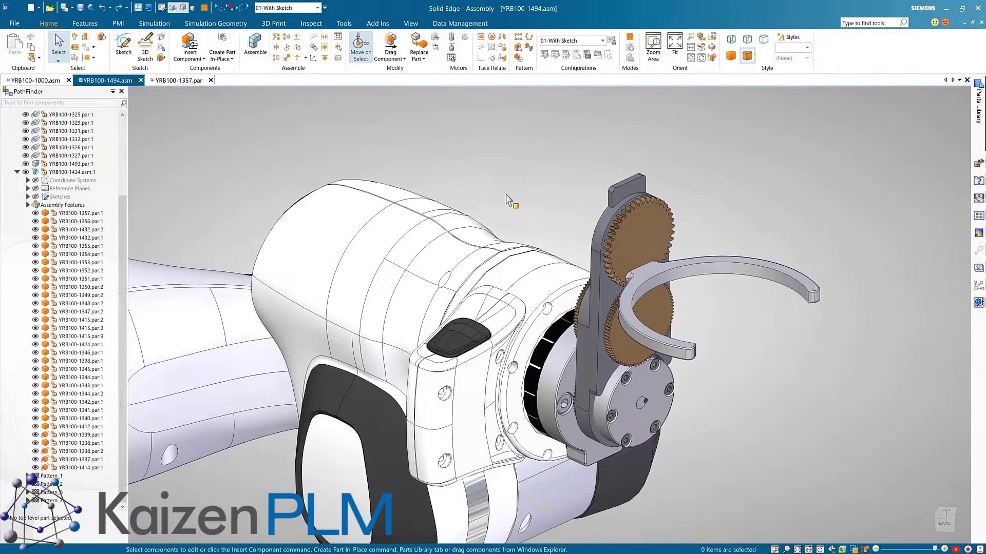
Step: Pin the Style Palette in YRB100-1494.asm and apply a style from the high-quality Metals category to the gripper plate
click(978, 217)
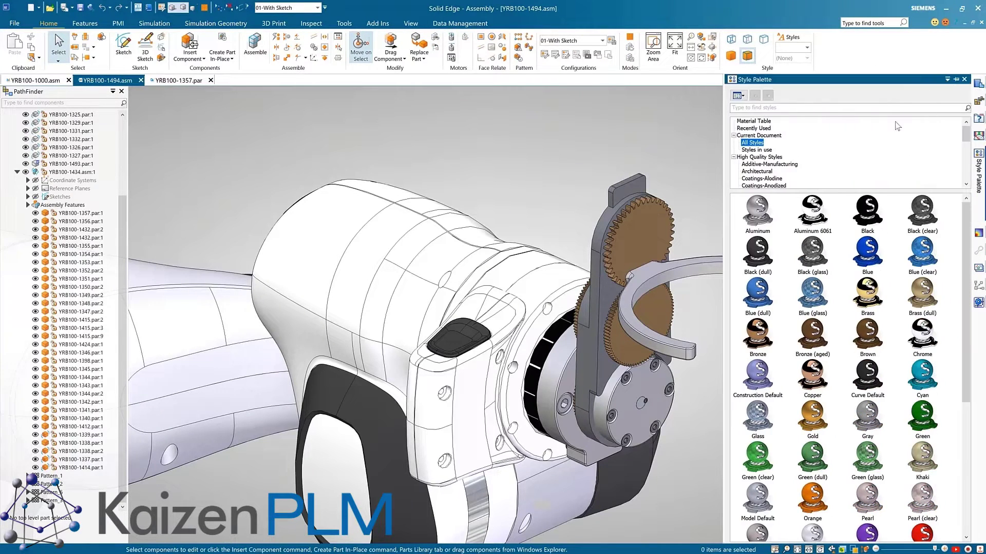
click(956, 80)
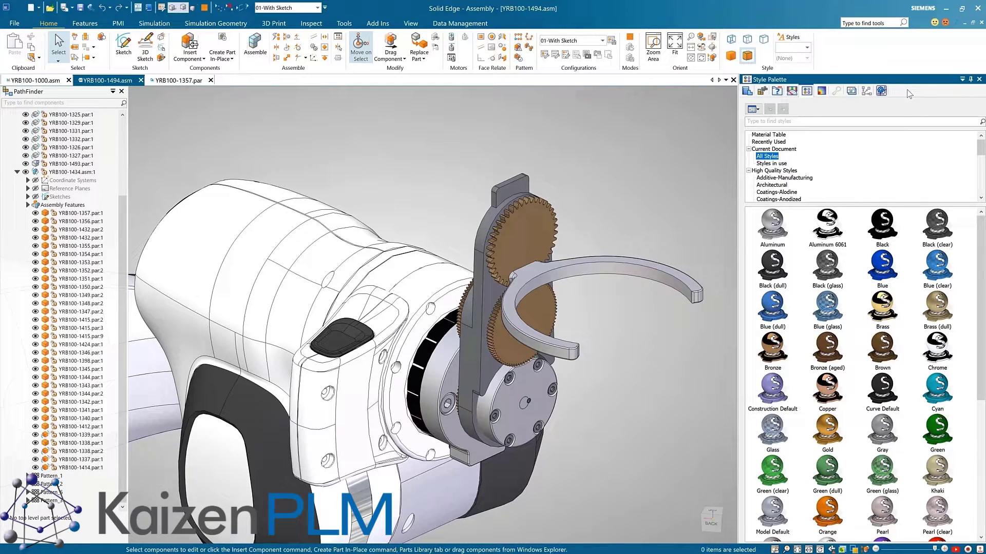
click(793, 178)
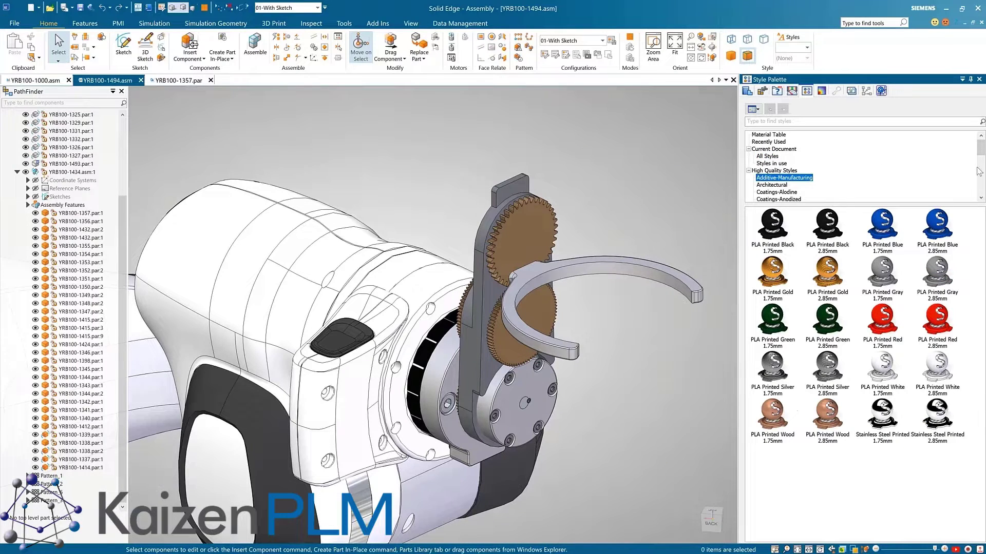
scroll(979, 172, down, 1)
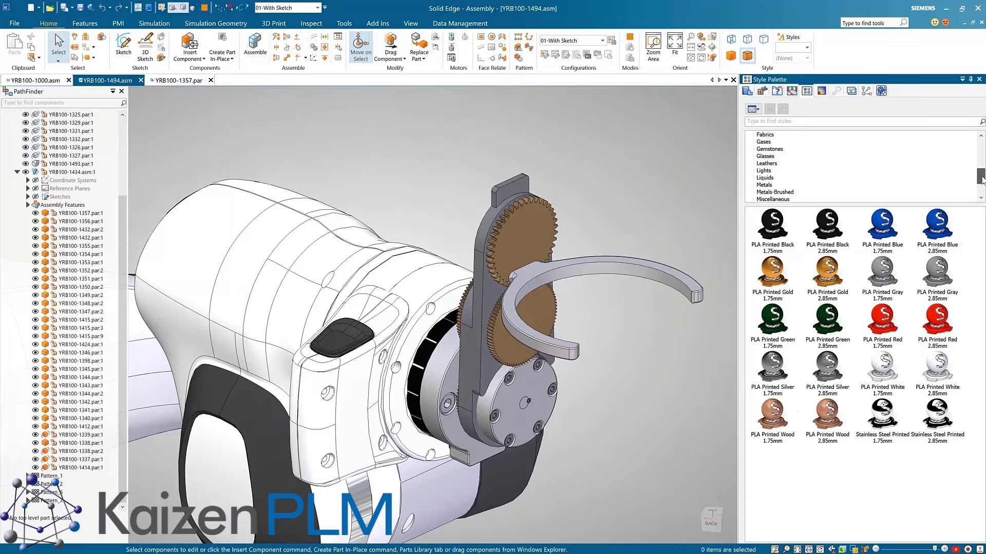
click(765, 149)
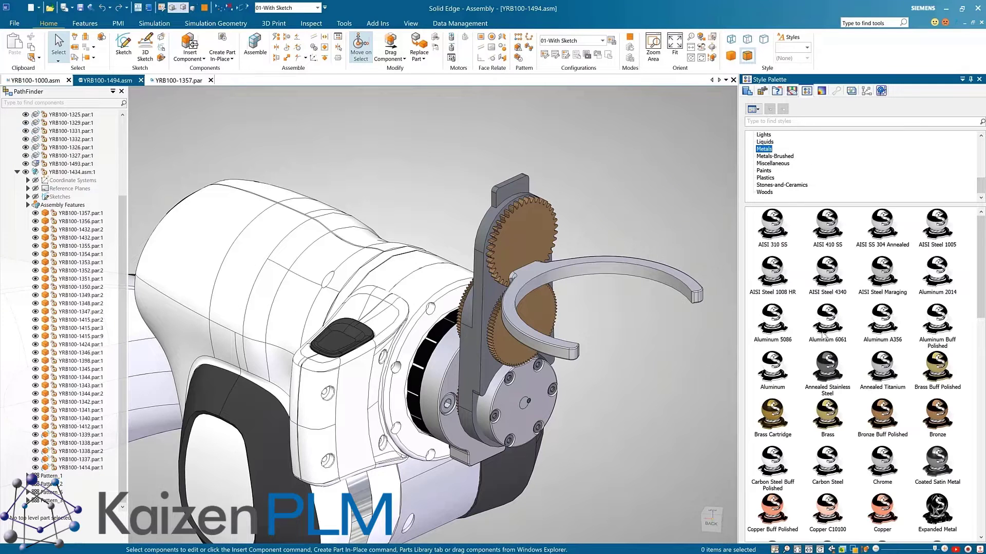
drag(719, 237, 510, 191)
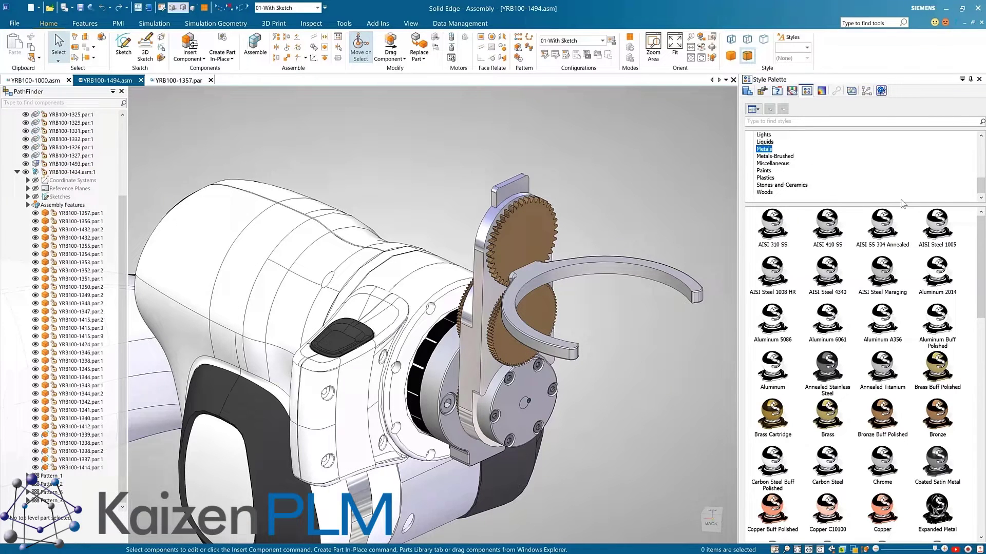
Step: Apply one of the current document's styles in use to the curved gripper finger and collapse the Style Palette
scroll(982, 169, up, 4)
click(771, 163)
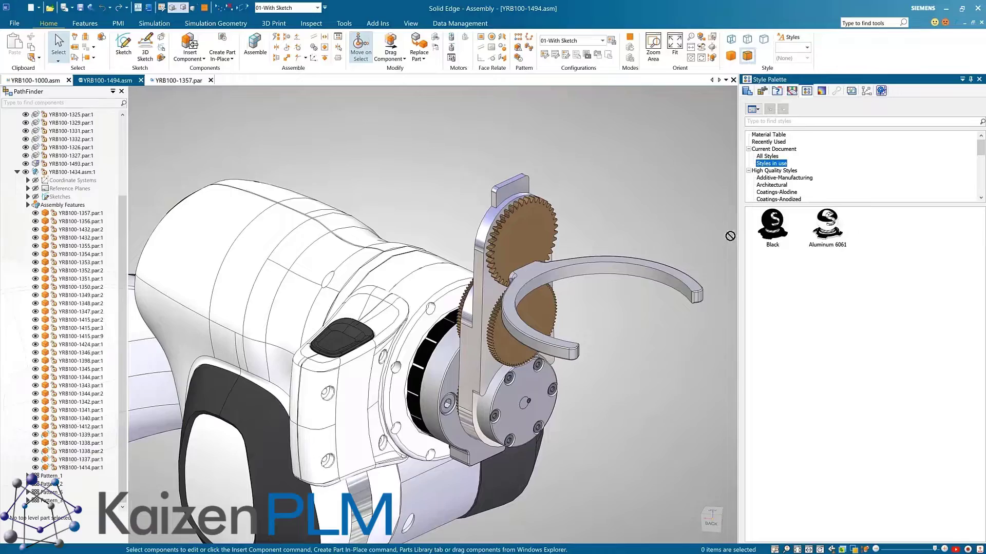
drag(730, 236, 652, 274)
click(969, 79)
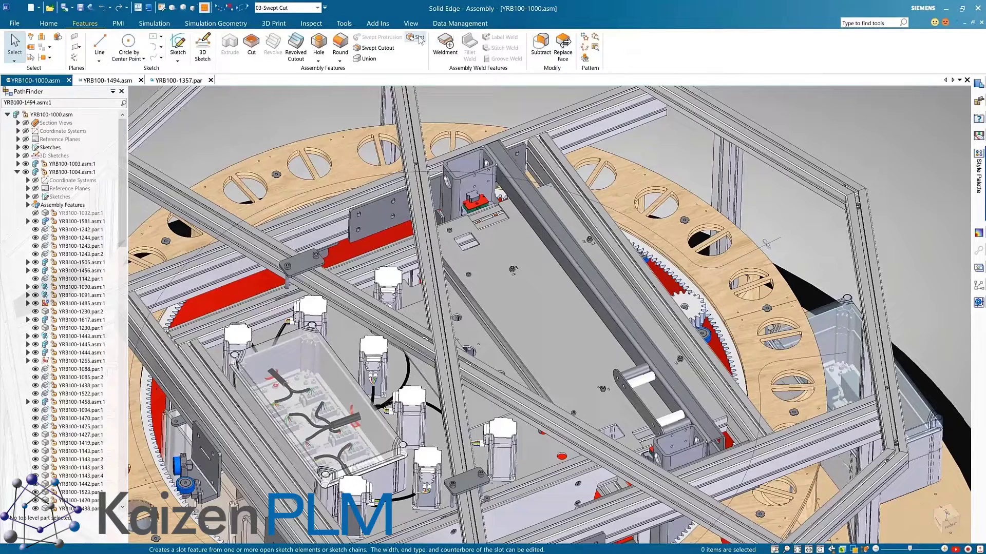
Step: Cut the kiosk's wooden ring with a single-path swept cutout, using the existing sketches for the path and cross section
click(377, 48)
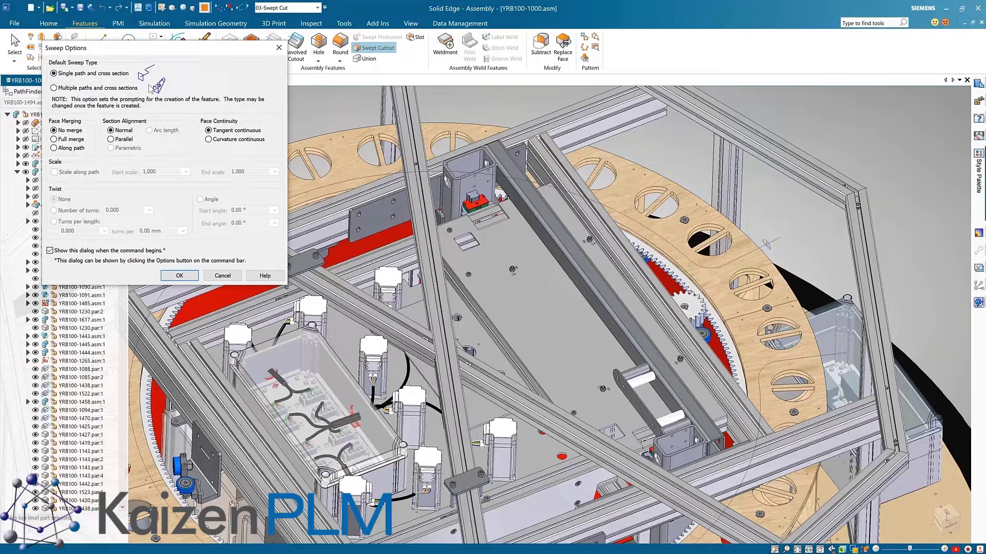
click(180, 274)
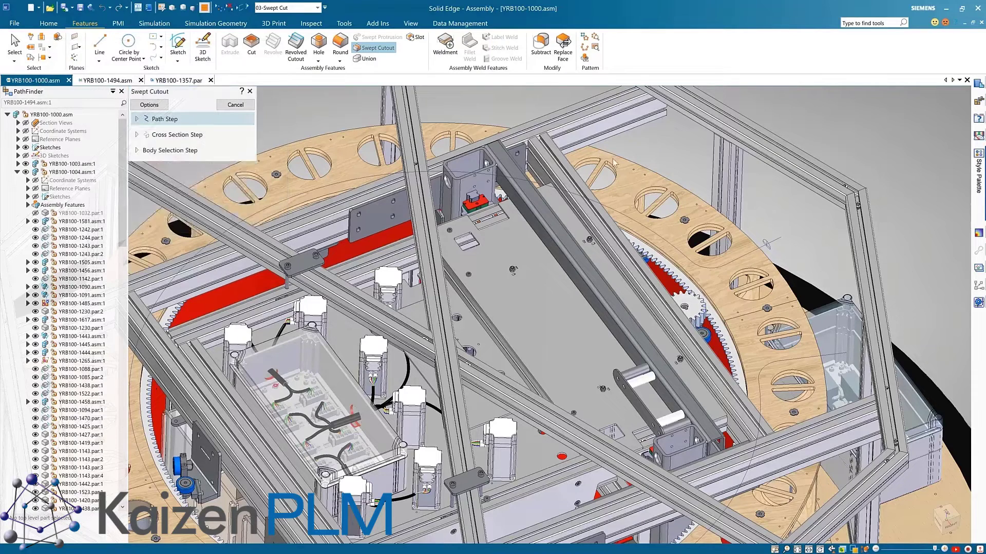
right_click(778, 235)
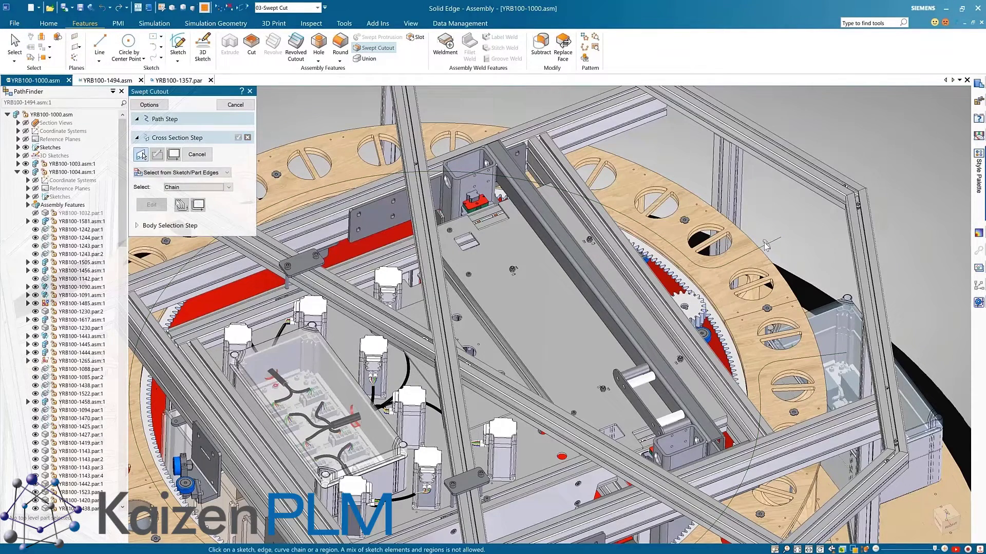
click(764, 245)
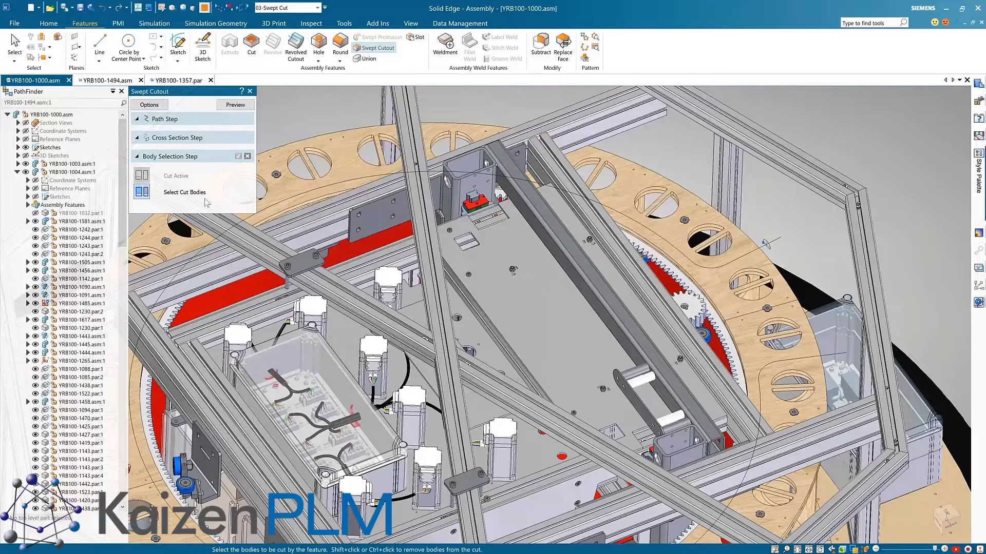
click(765, 253)
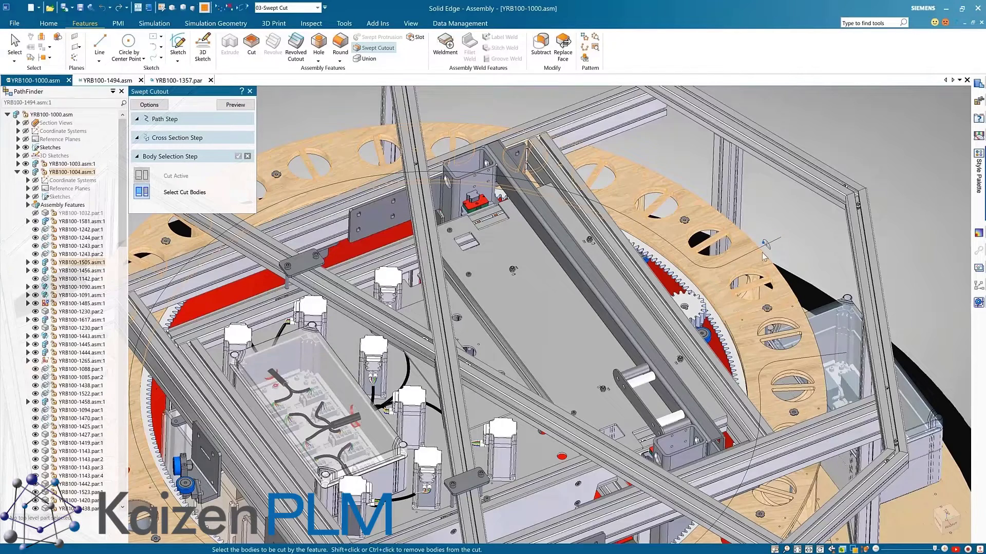
right_click(828, 235)
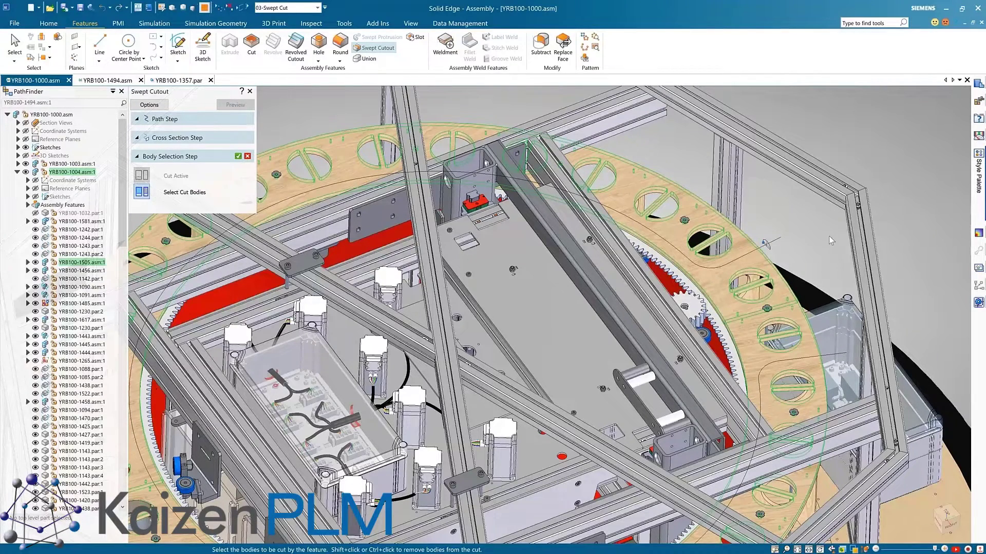
key(Escape)
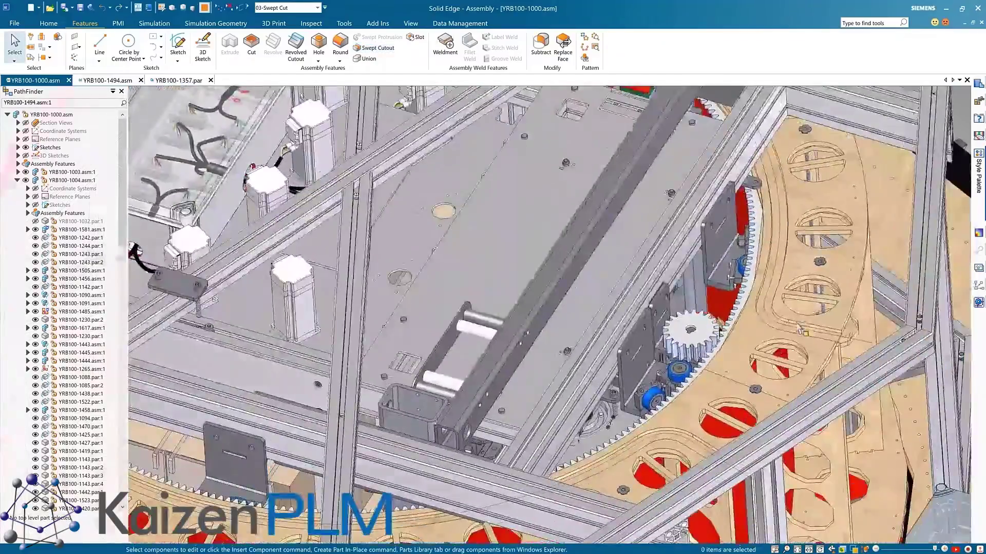
Step: Temporarily explode the whole kiosk assembly with Visual Explode and collapse it again
key(ctrl+f)
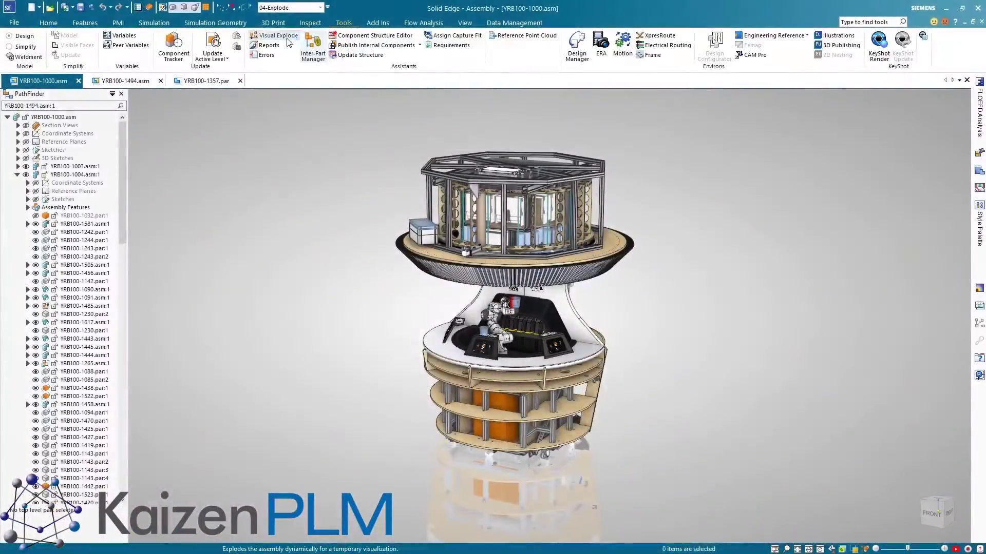
click(274, 35)
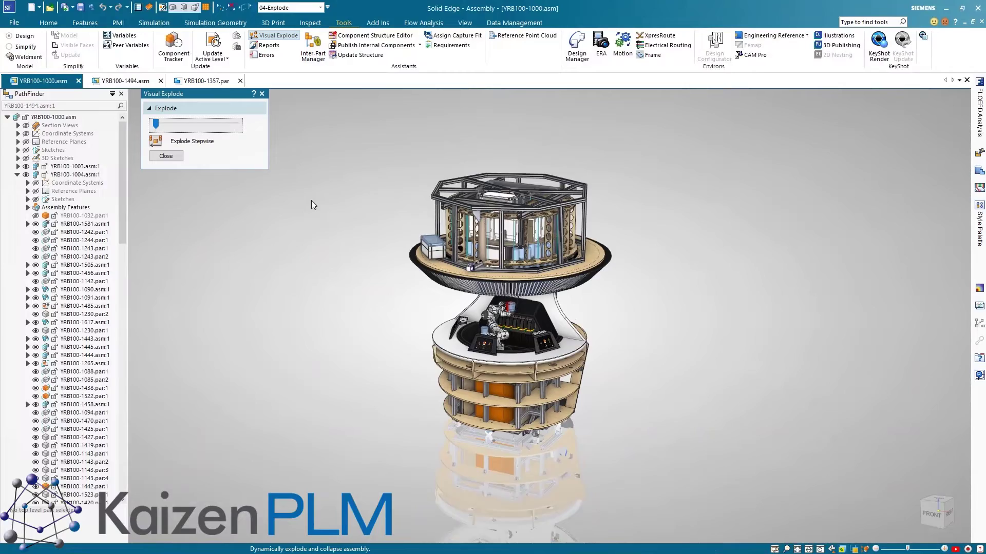
drag(156, 124, 163, 124)
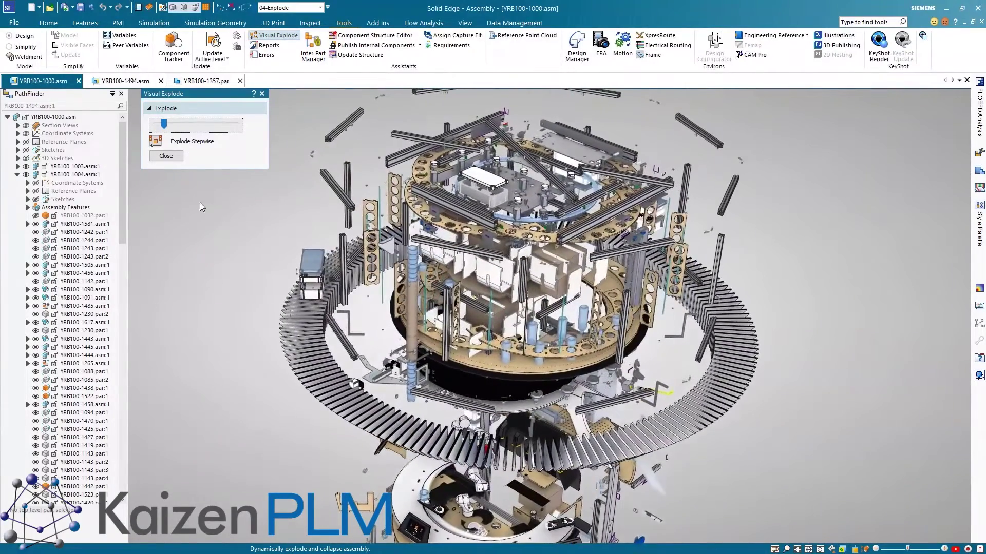
mouse_move(164, 126)
mouse_down()
mouse_move(172, 128)
mouse_move(156, 125)
mouse_up()
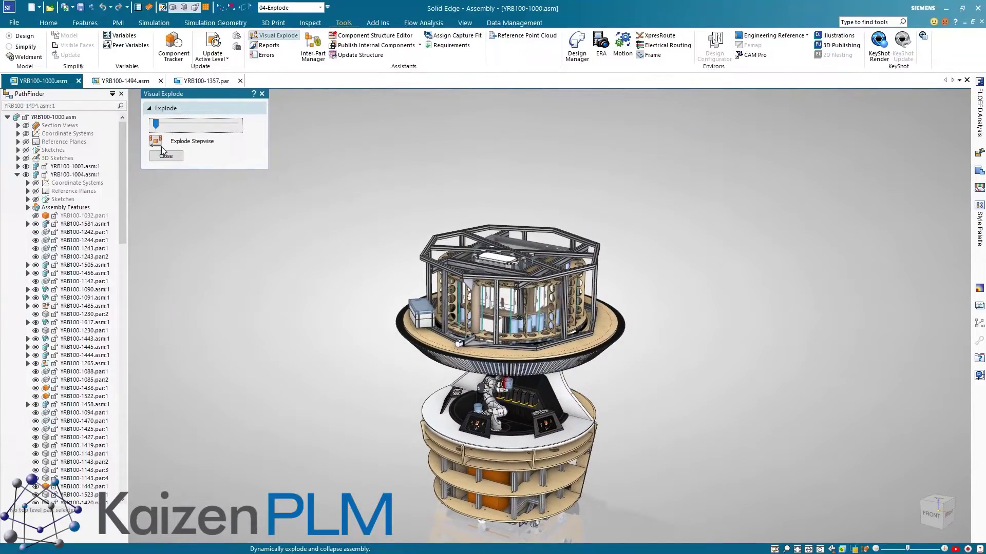
drag(156, 125, 135, 124)
click(166, 156)
Step: Apply the default,Solid Edge display configuration to the kiosk assembly
click(320, 7)
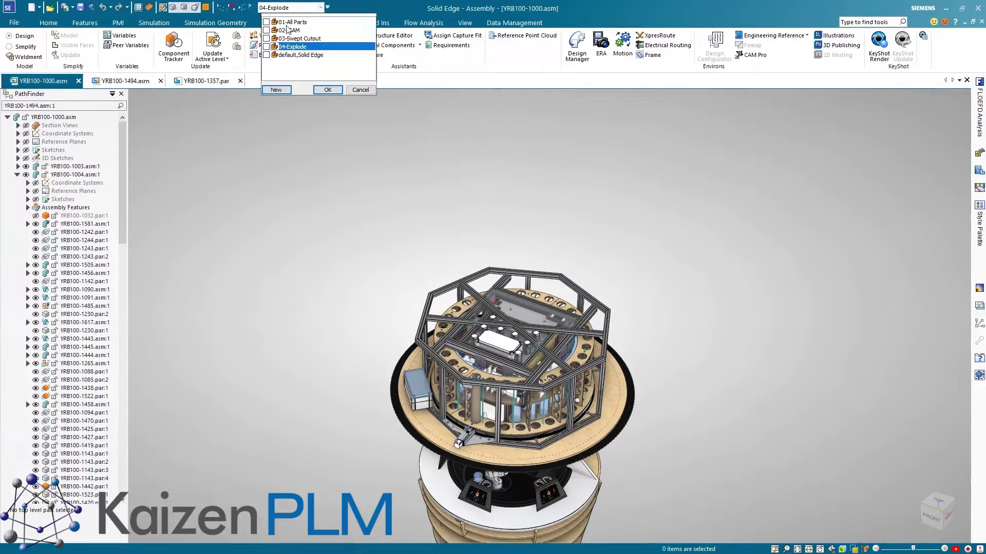
click(295, 59)
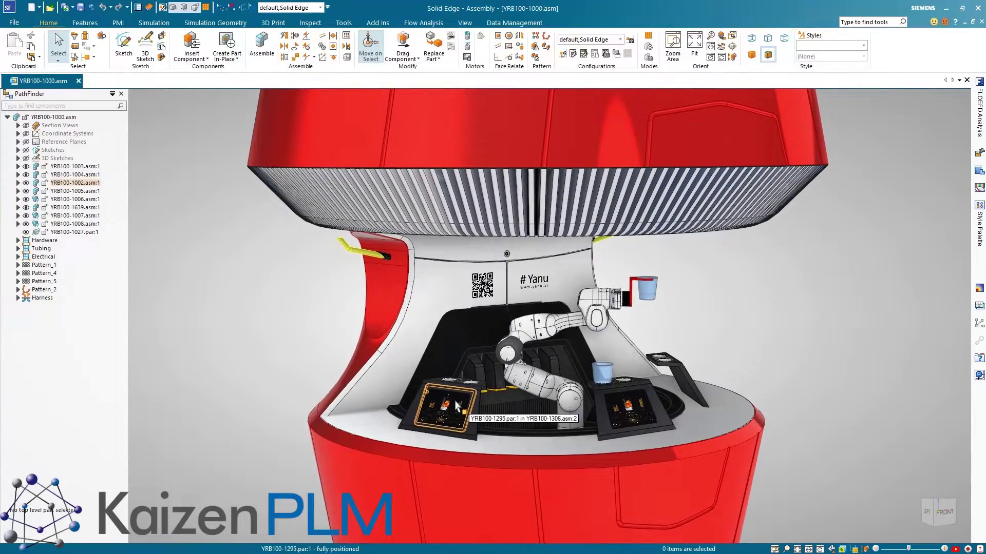
middle_drag(467, 378, 461, 277)
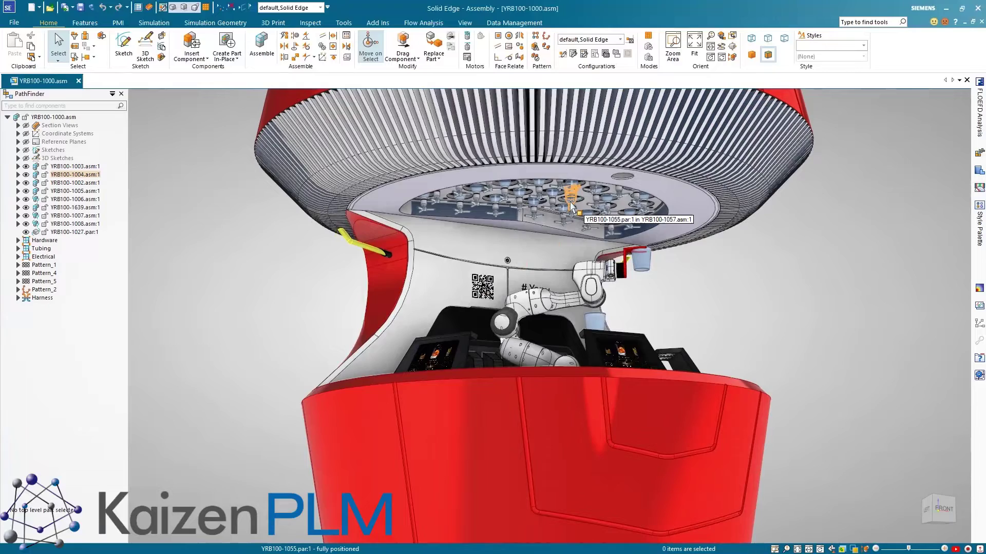
middle_drag(480, 231, 454, 384)
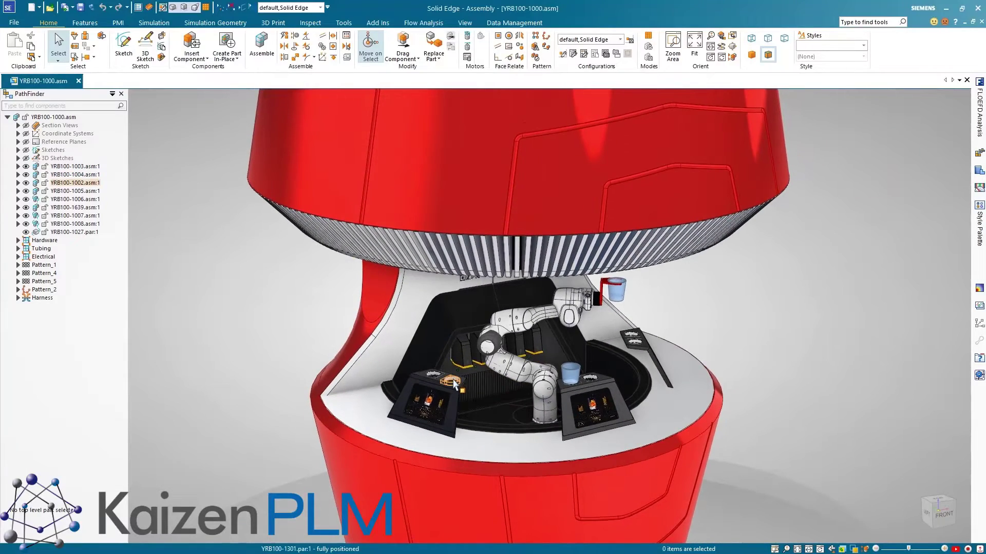
Step: Pick the robot arm subassembly YRB100-1494.asm from the overlapping components and open it in its own document
right_click(489, 352)
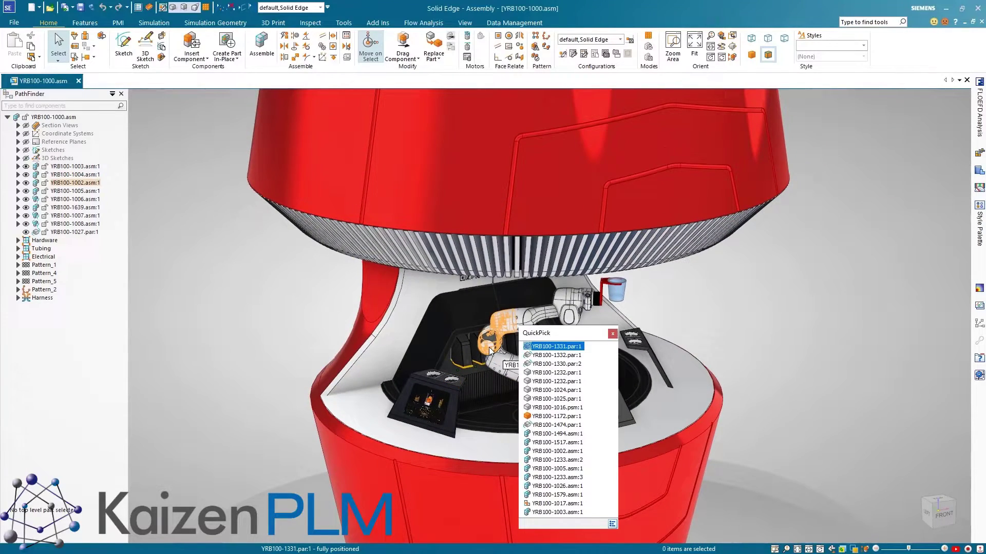
click(557, 434)
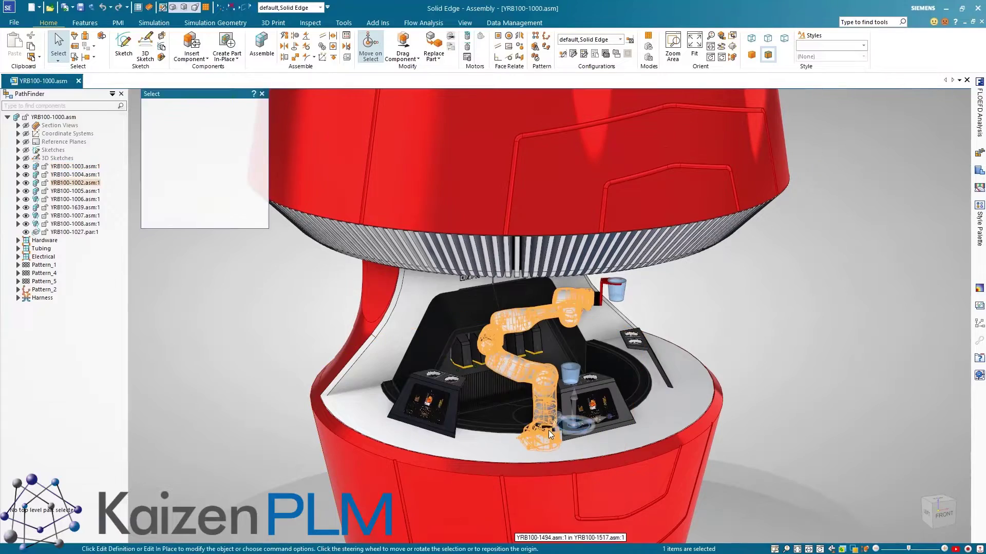
click(139, 321)
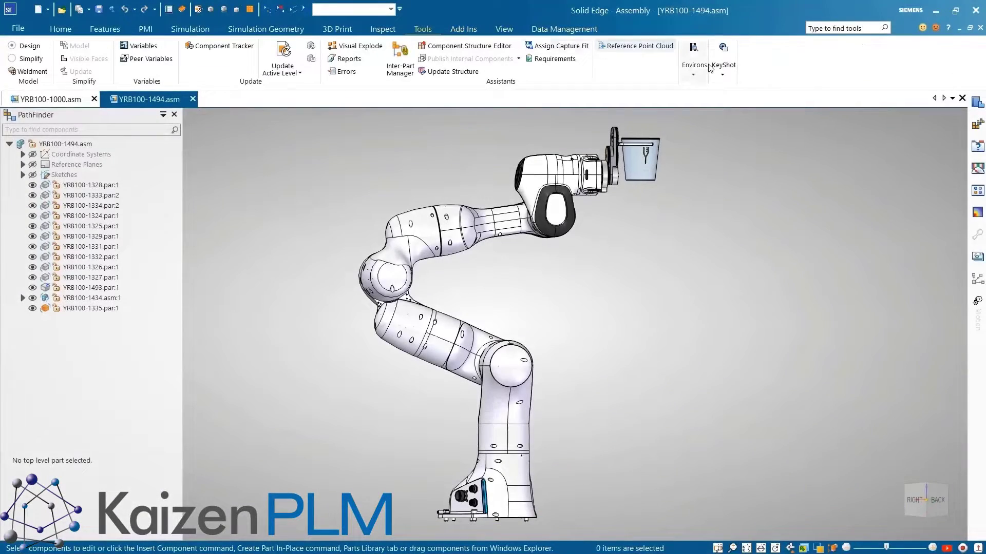
Step: Enter the Motion environment and create a new mechanism from the robot arm assembly
click(703, 75)
click(712, 103)
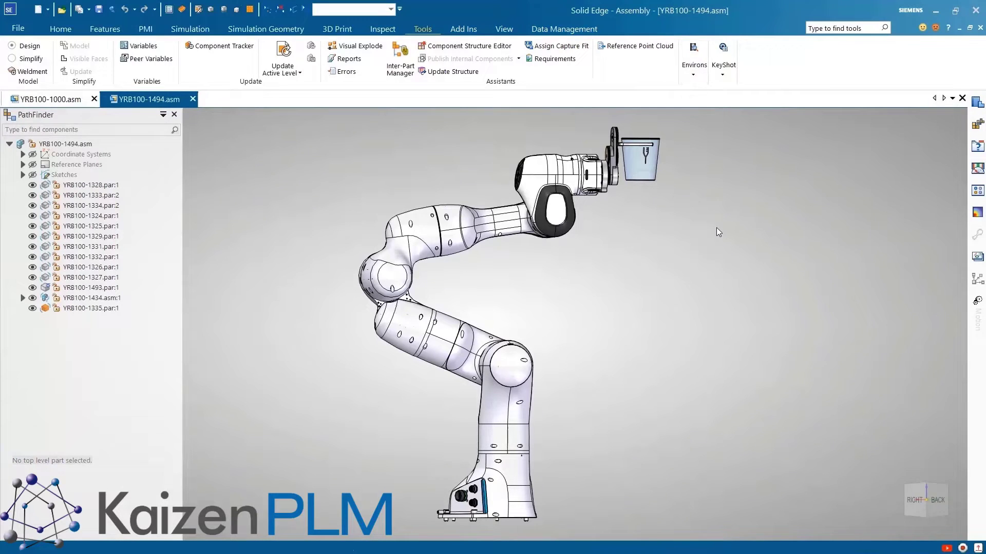
click(108, 61)
click(408, 315)
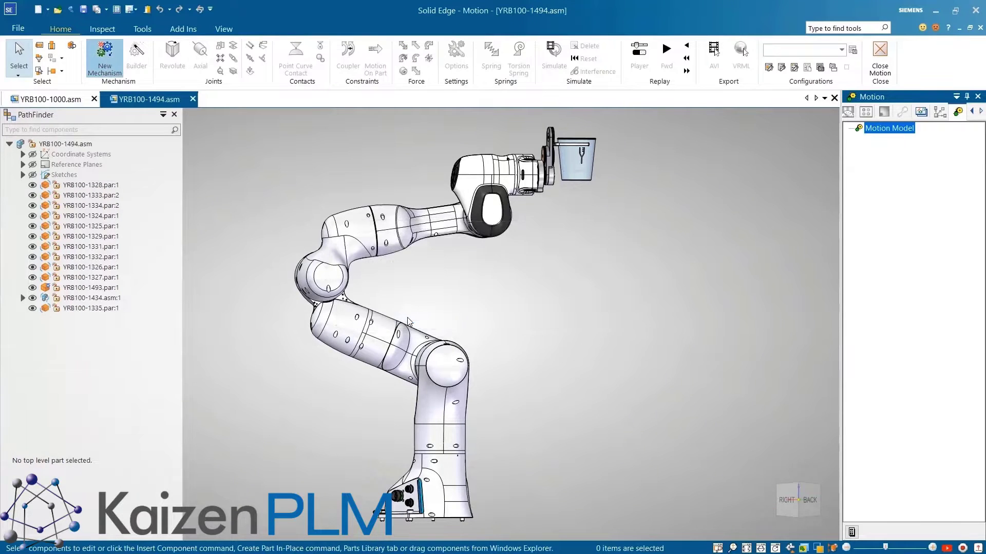
click(399, 345)
click(580, 343)
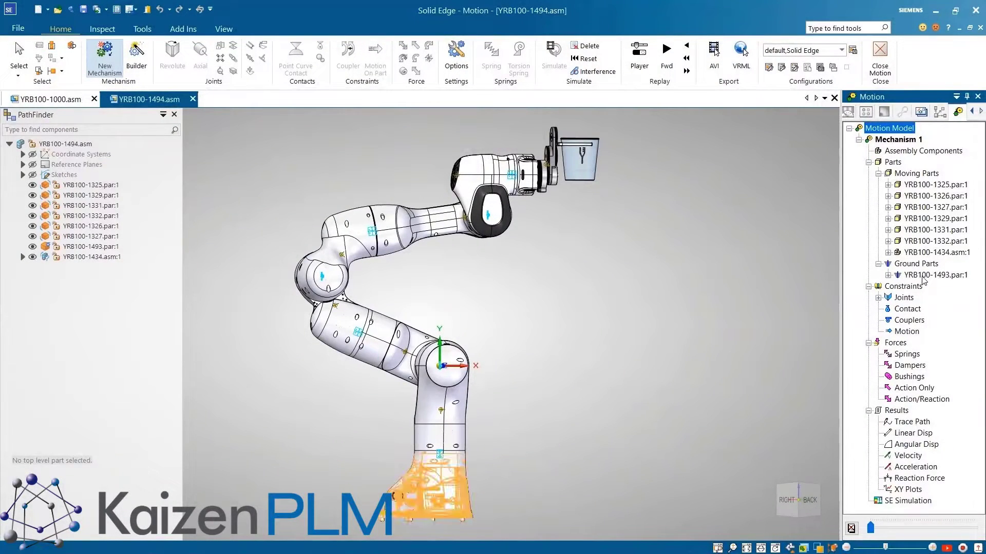
Step: Examine the mechanism's ground part YRB100-1493 and the joints Revolute through Revolute7
click(936, 275)
click(877, 298)
click(918, 308)
click(919, 320)
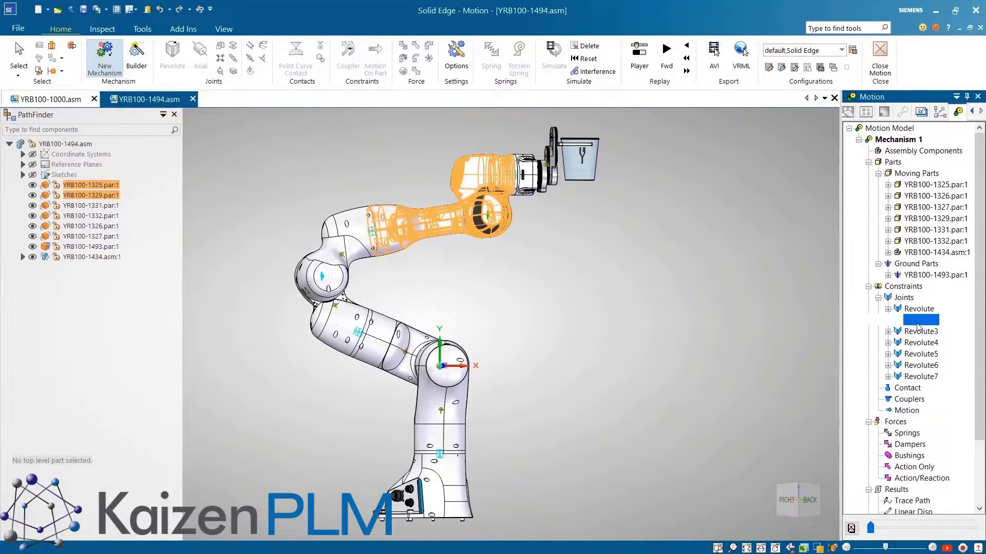
click(920, 331)
click(921, 342)
click(923, 354)
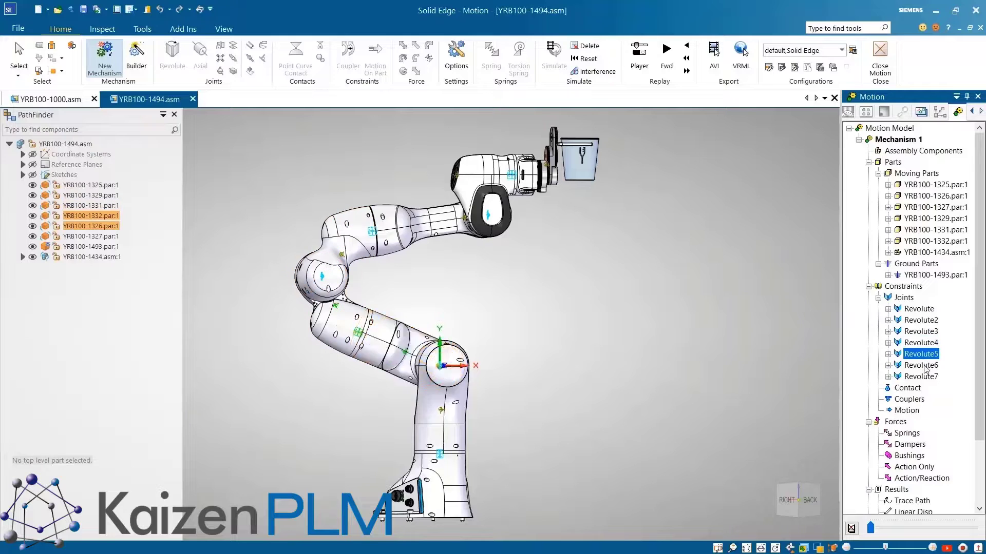
click(924, 365)
click(925, 377)
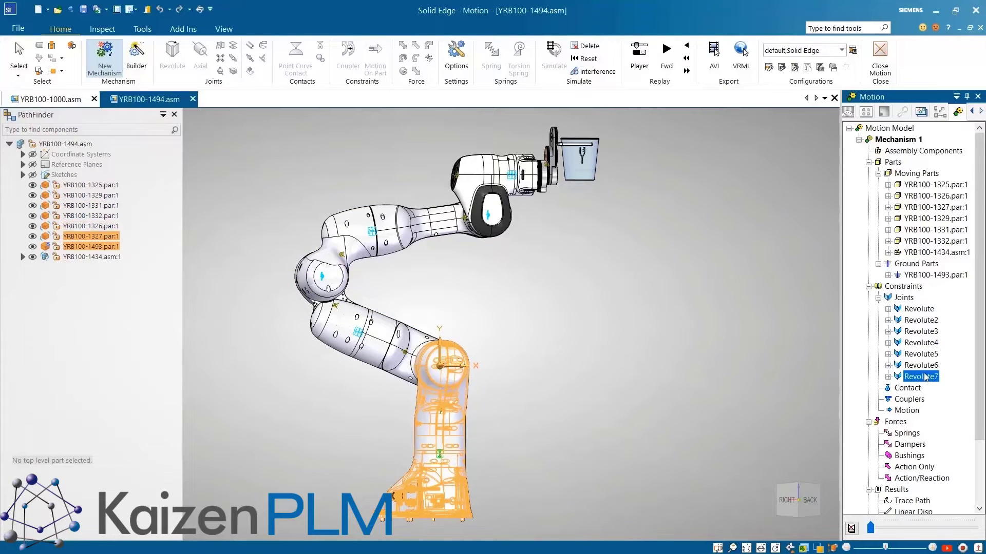
click(739, 376)
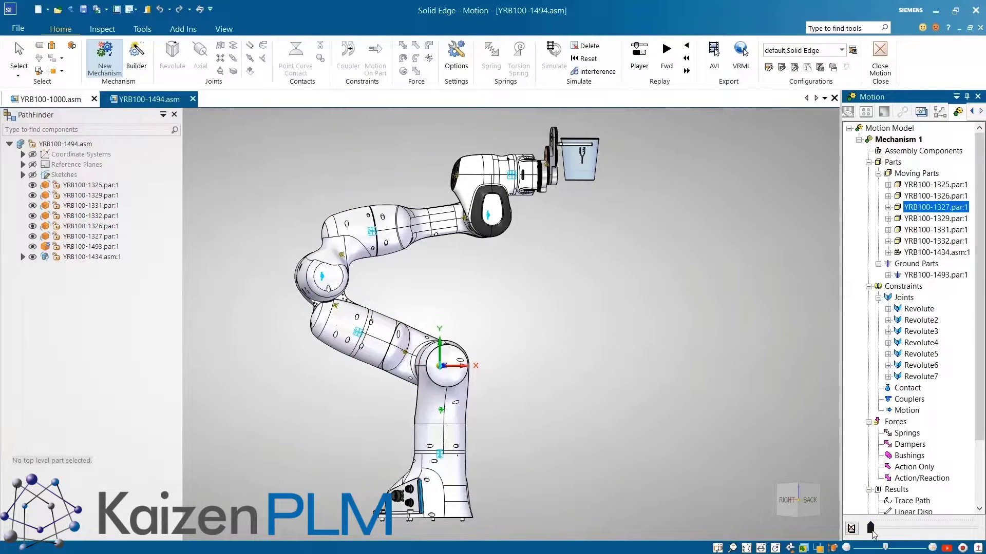
mouse_move(872, 530)
mouse_down()
mouse_move(896, 530)
mouse_move(870, 528)
mouse_up()
Step: Set up a translated save of YRB100-1494 in the Kinematic XML folder and open its export options
click(19, 29)
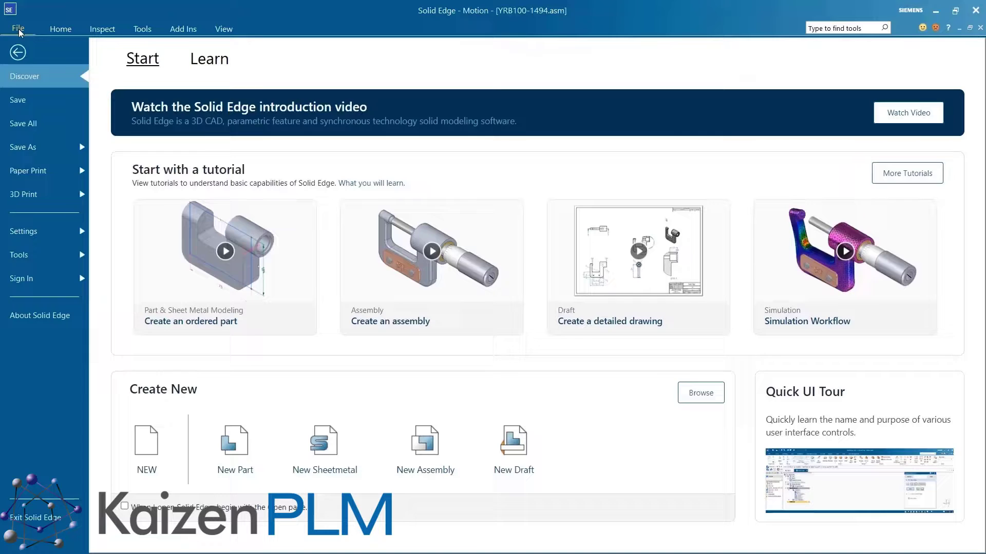
click(41, 146)
click(217, 238)
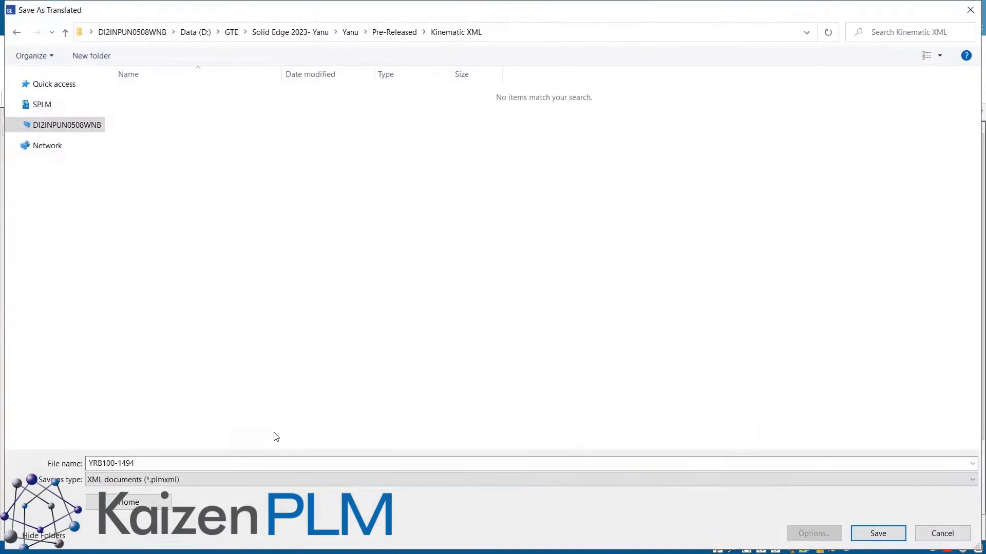
click(278, 480)
click(205, 402)
click(814, 533)
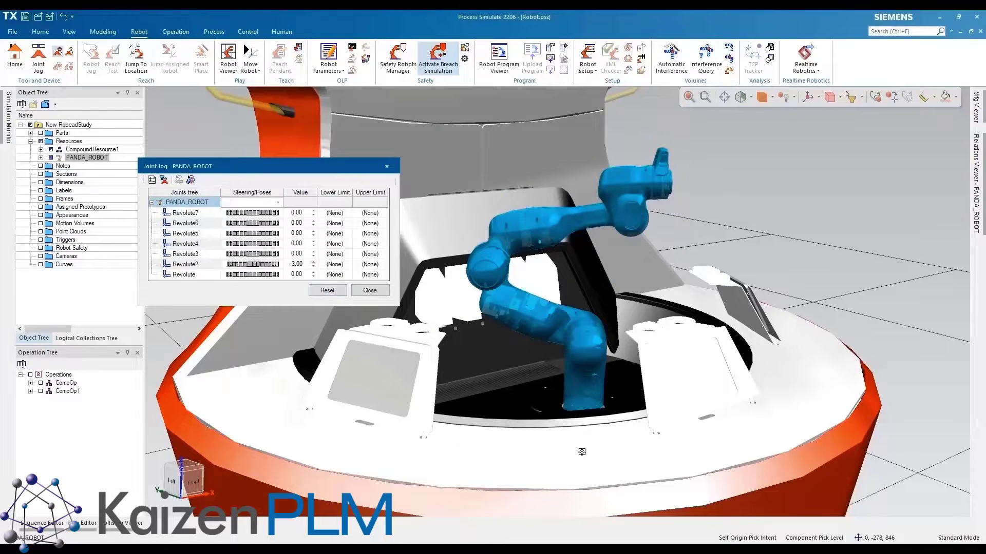
Step: In Process Simulate, open the Kinematics Editor for PANDA_ROBOT and set the robot's base frame
key(Escape)
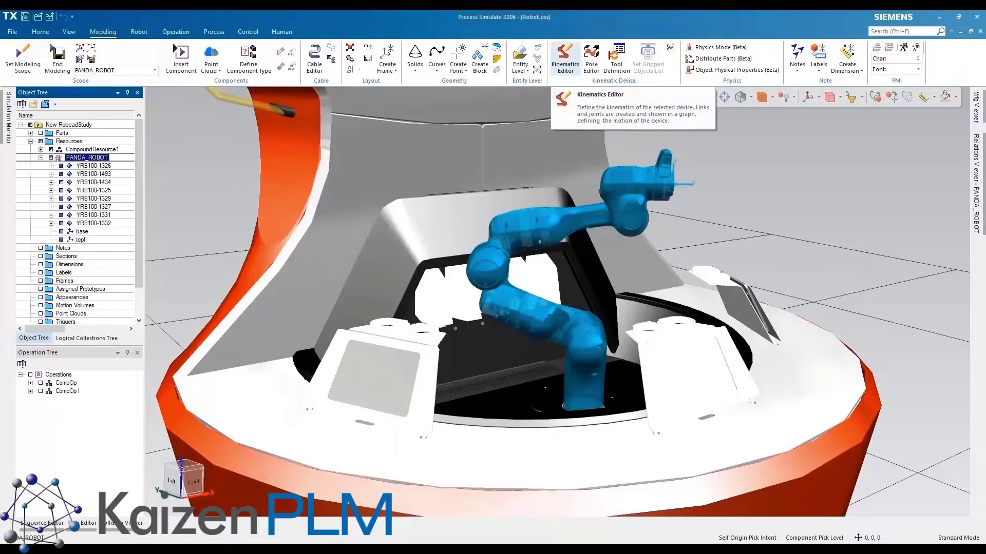
click(565, 58)
drag(308, 82, 353, 55)
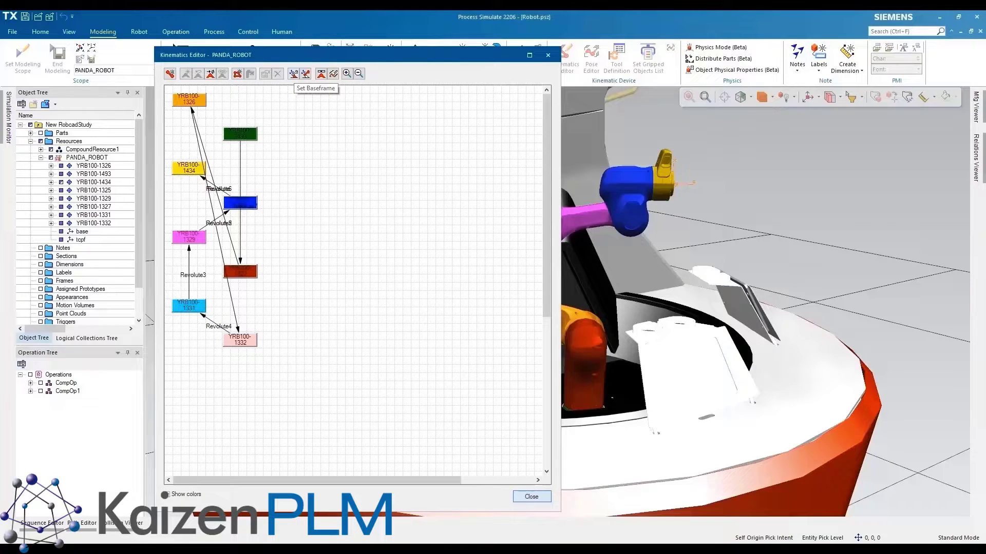
click(294, 74)
click(190, 109)
Step: Create a tool frame at tcpf attached to the gripper link YRB100-1434 and end modeling of PANDA_ROBOT
click(306, 73)
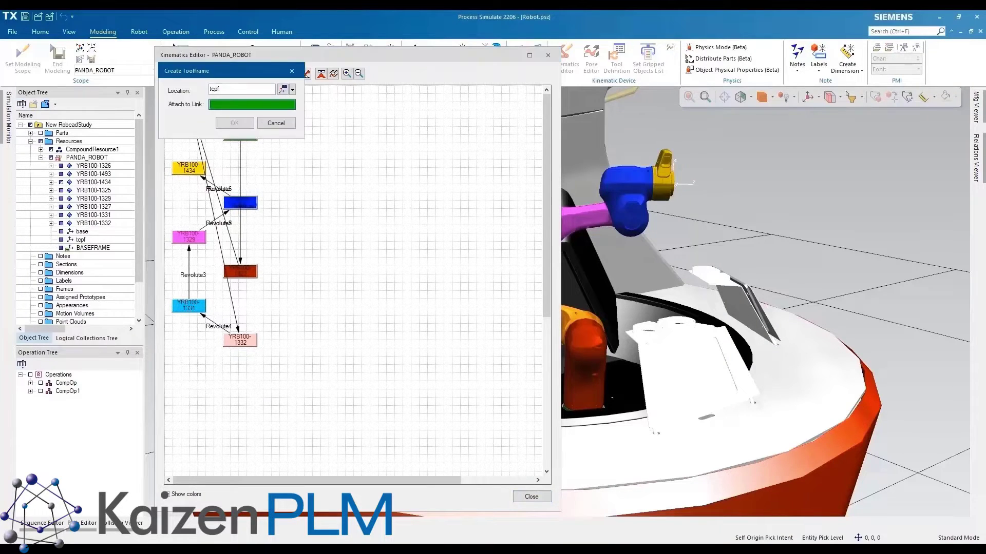
click(662, 182)
click(234, 123)
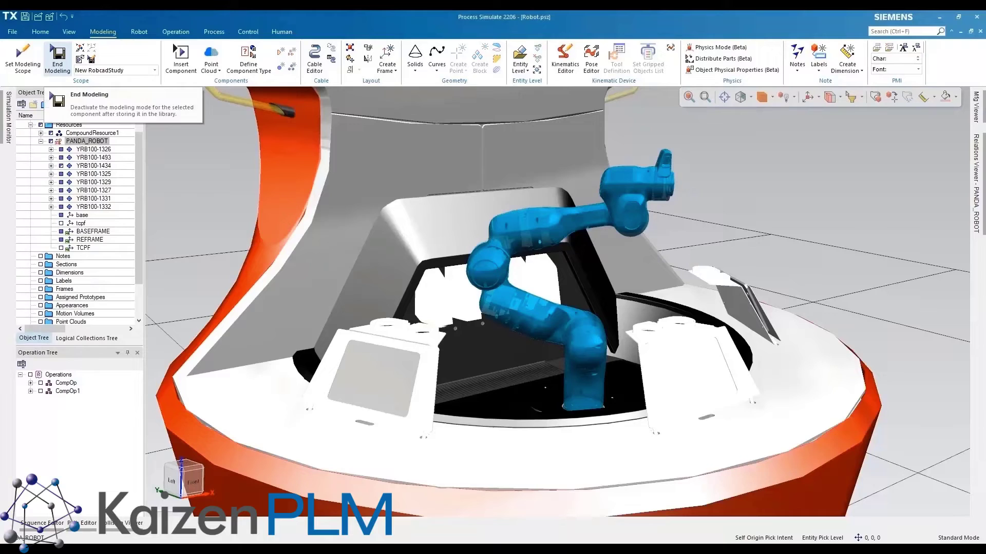
click(58, 58)
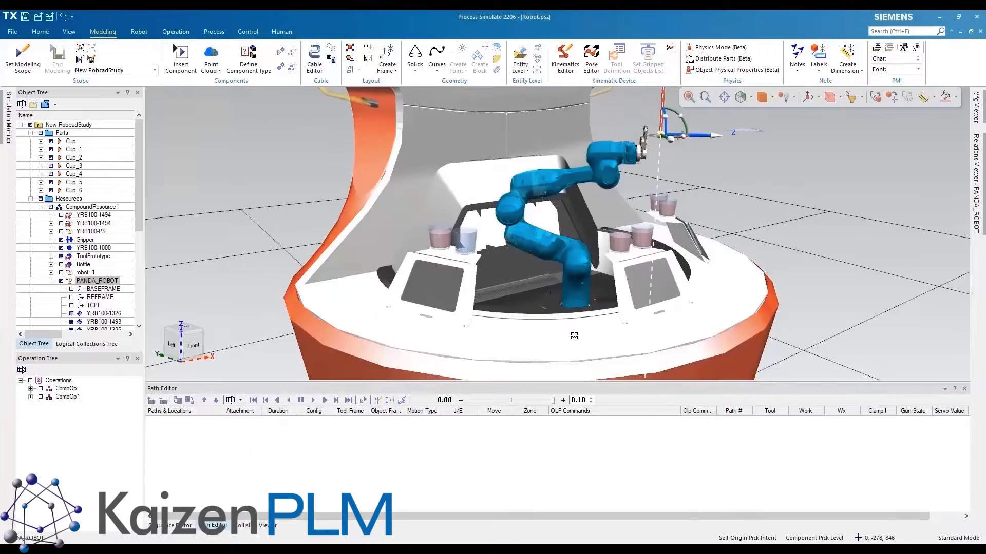
Step: Open Robot Jog for PANDA_ROBOT and move its tool frame along the Z axis
key(alt+j)
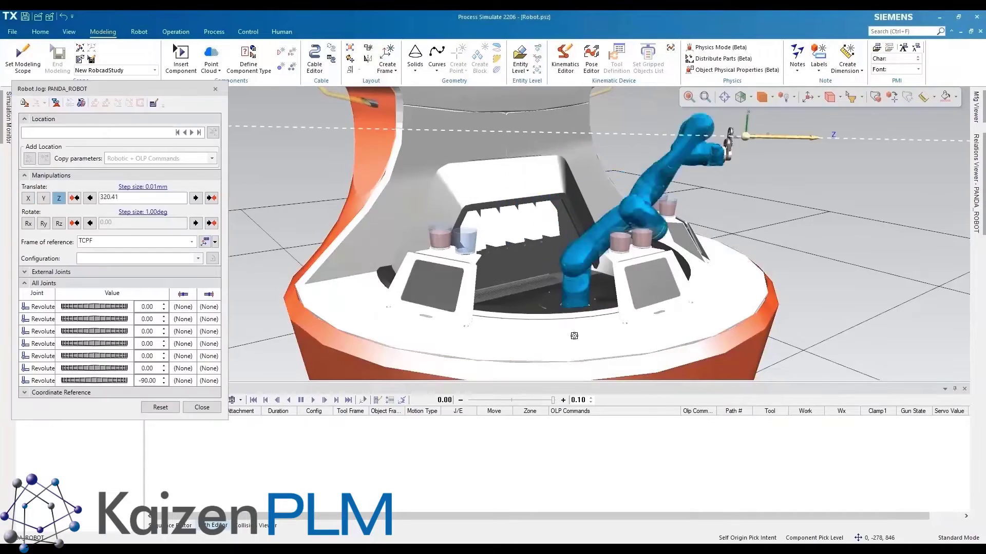
drag(746, 136, 696, 135)
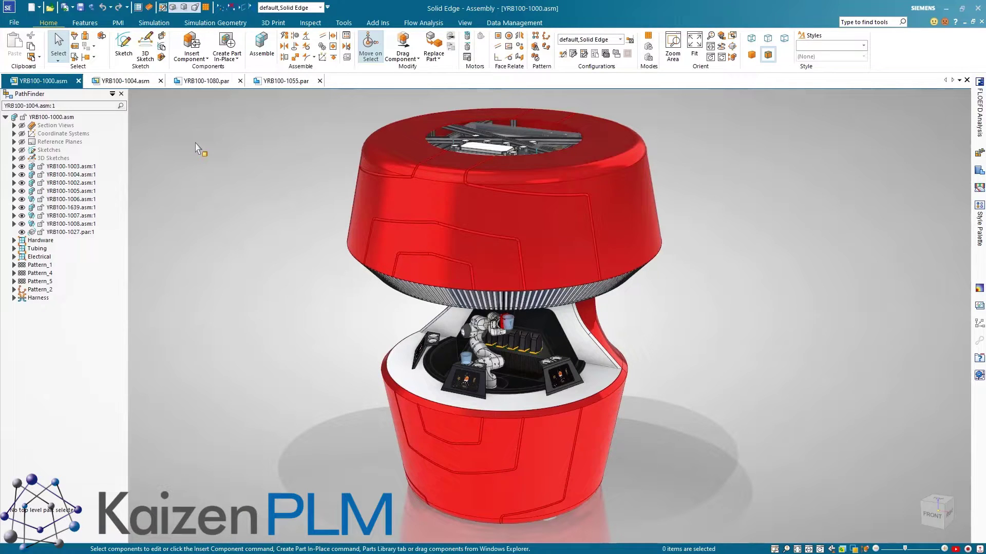
Step: In Solid Edge, open subassembly YRB100-1004 from YRB100-1000 and open its plate part YRB100-1080
click(76, 175)
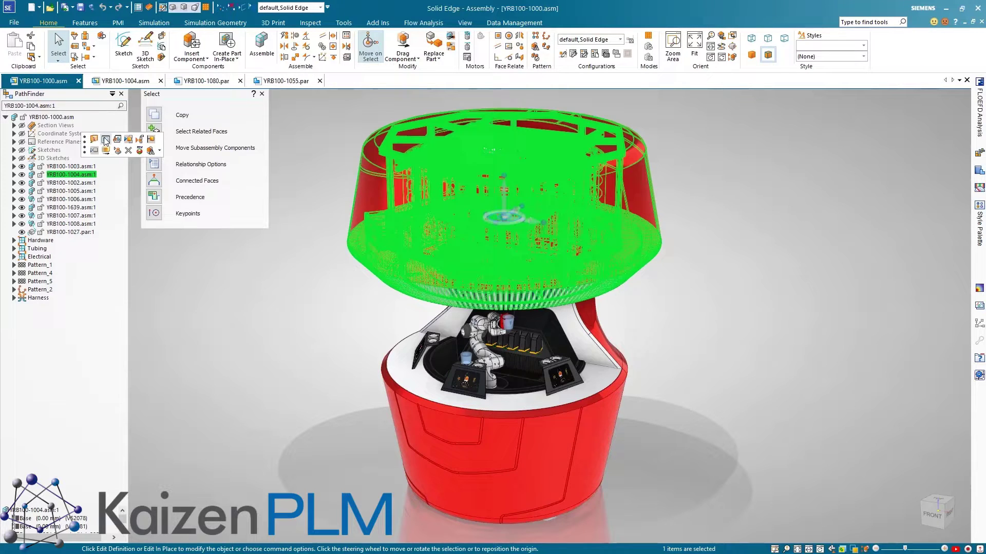
click(106, 140)
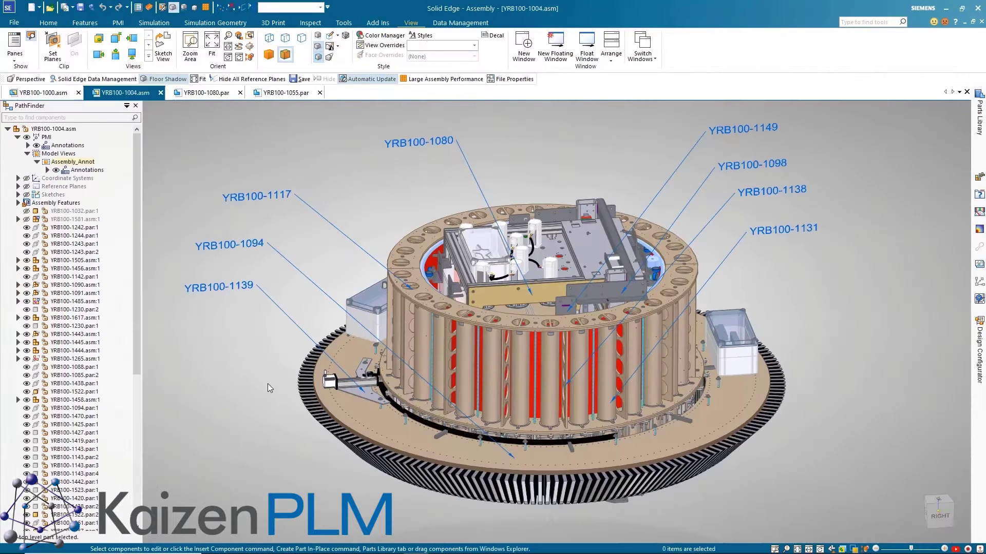
click(579, 278)
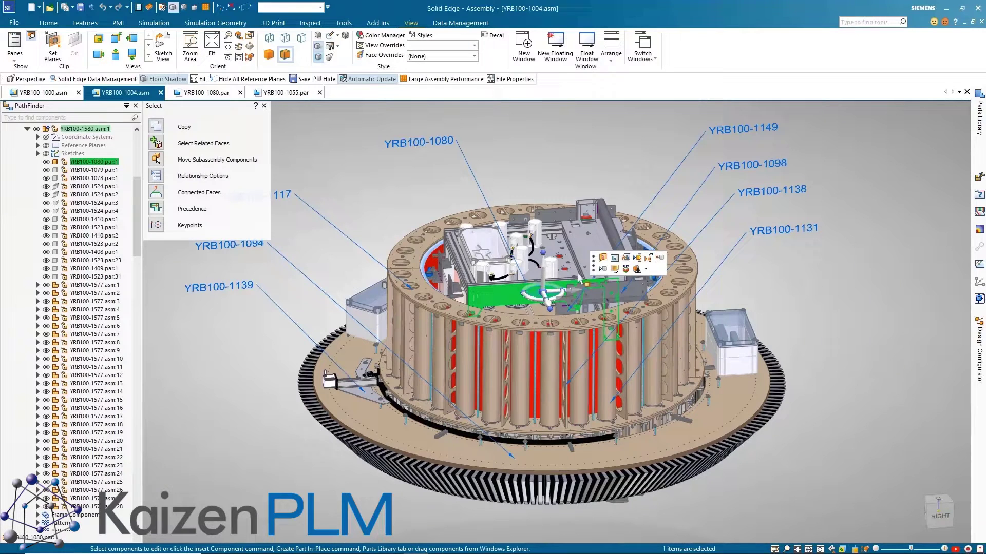
click(626, 260)
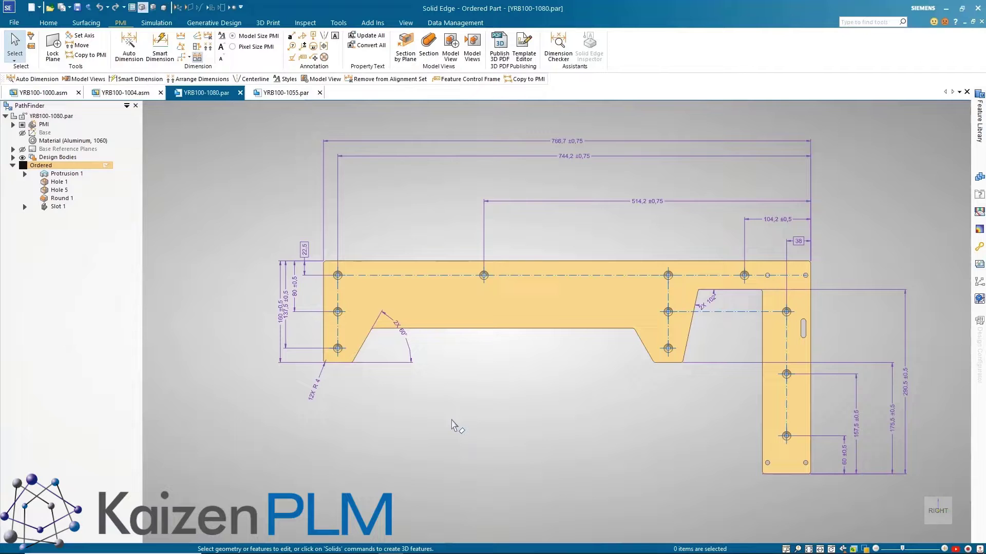
Step: Arrange the dimensions above the plate and beside its long leg into evenly spaced stacks, and clear the selection
click(208, 46)
drag(931, 485, 322, 120)
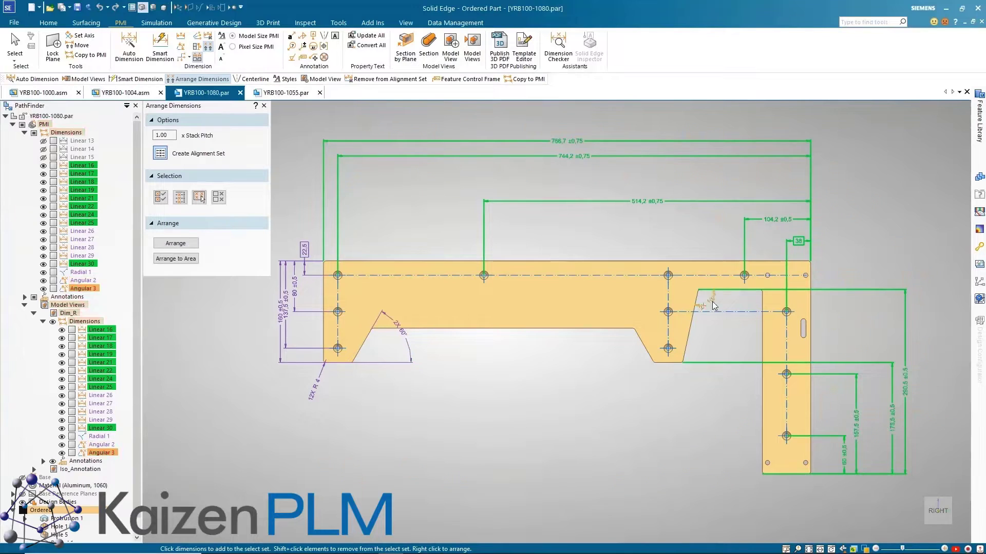
right_click(600, 403)
click(218, 198)
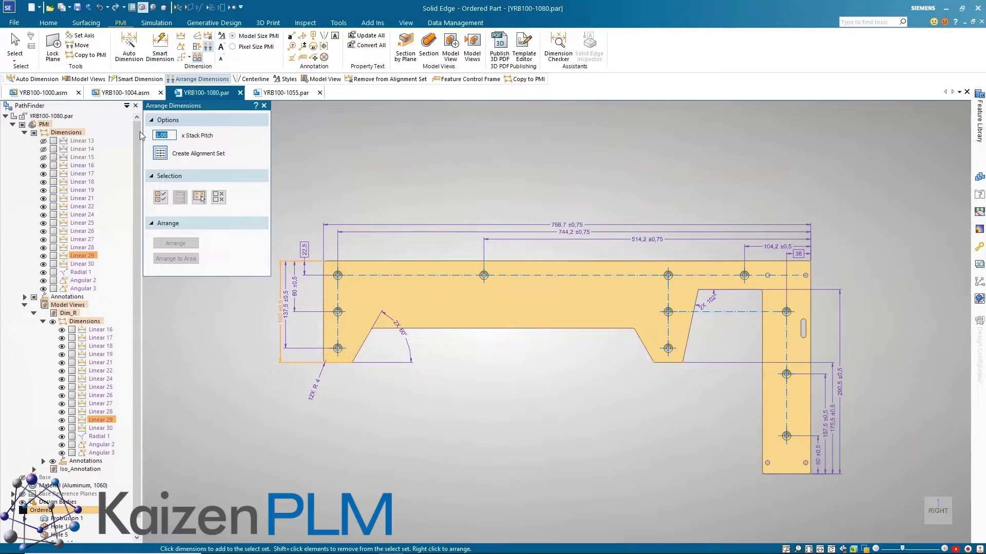
Step: Set the stack pitch to 1.5 and arrange the dimensions at the plate's end opposite the leg to a bounded area
text(1.5)
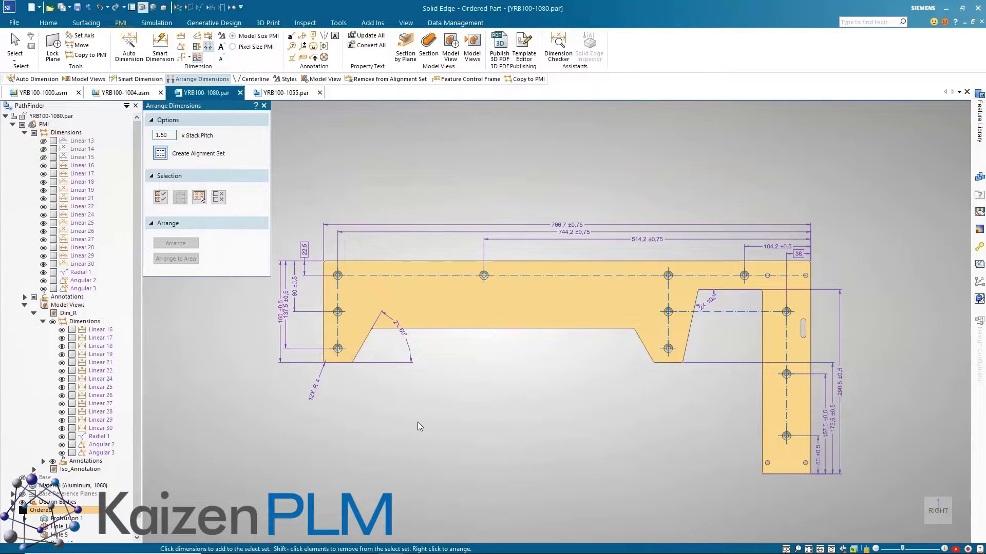
drag(434, 421, 265, 231)
click(175, 258)
scroll(411, 427, up, 5)
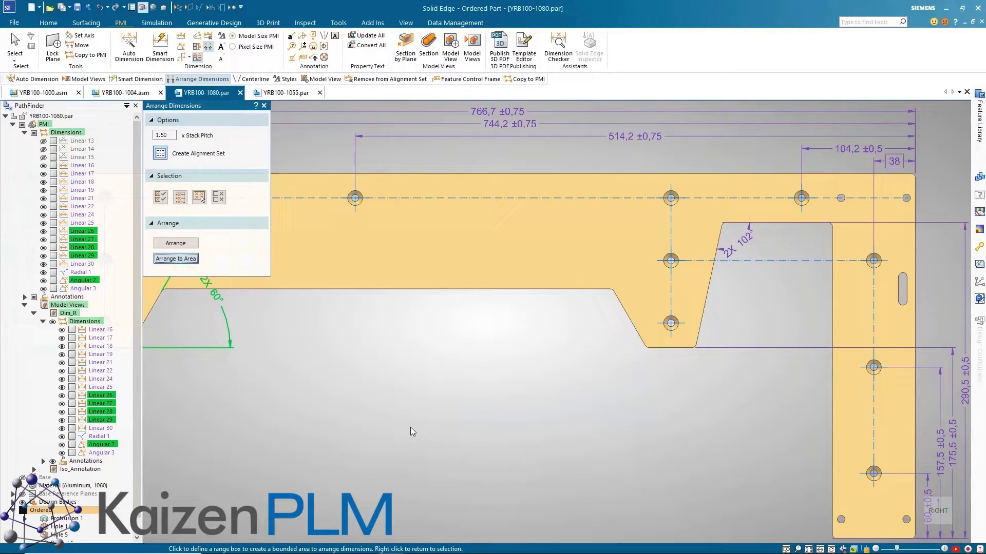
shift+middle_drag(411, 427, 586, 465)
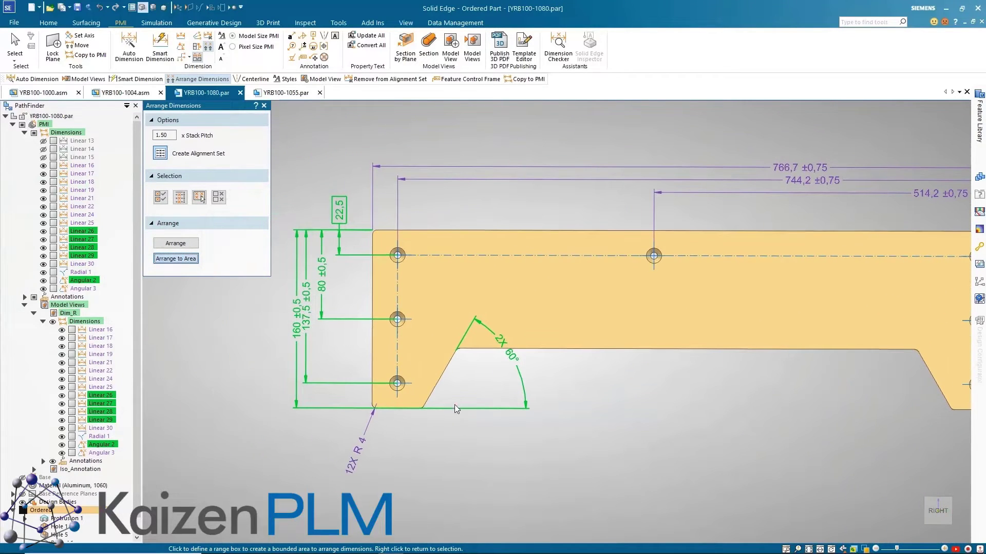
drag(451, 395, 347, 218)
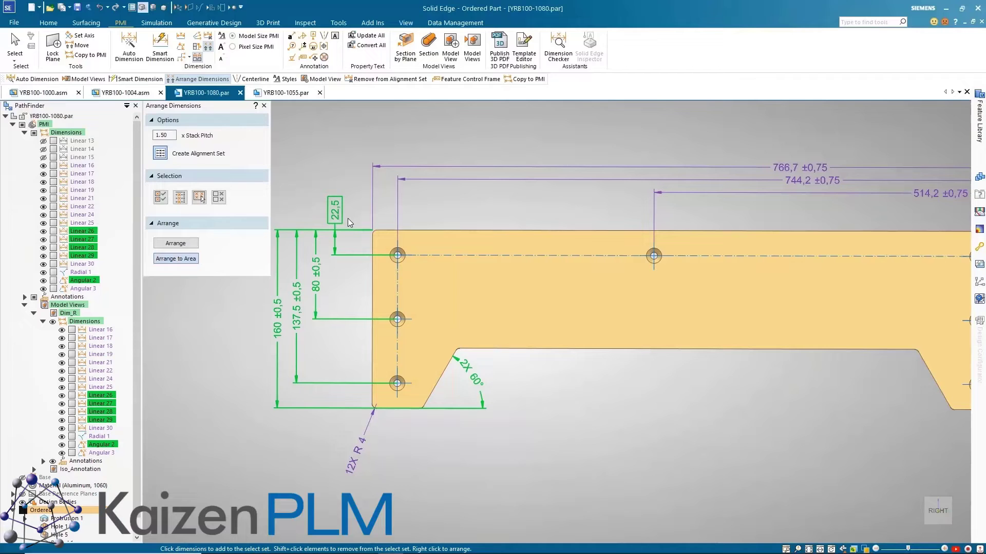
key(Escape)
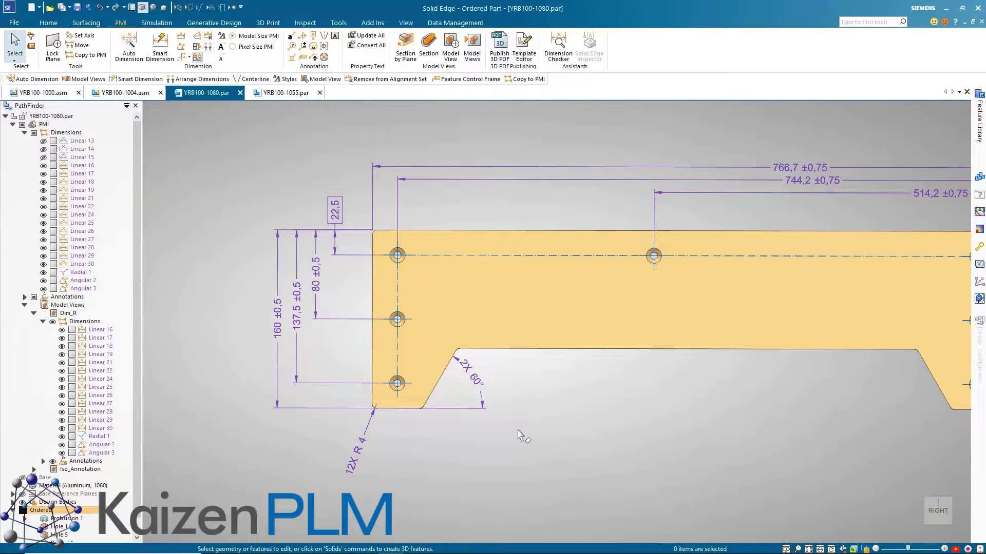
Step: Auto-dimension the plate with its large flat face, the leg's outer side face and the leg's bottom face as primary, secondary and tertiary datums
scroll(519, 433, down, 2)
scroll(518, 433, down, 2)
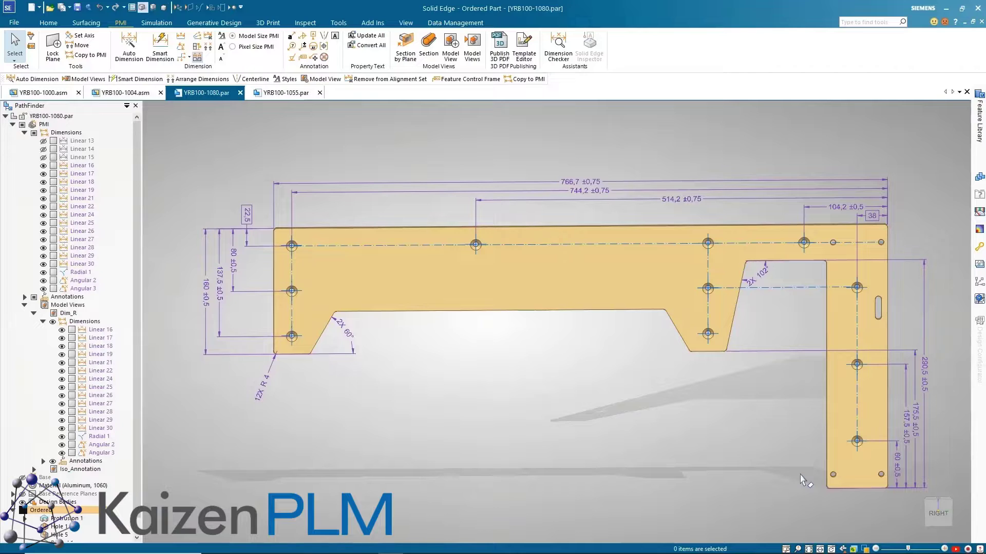
click(129, 46)
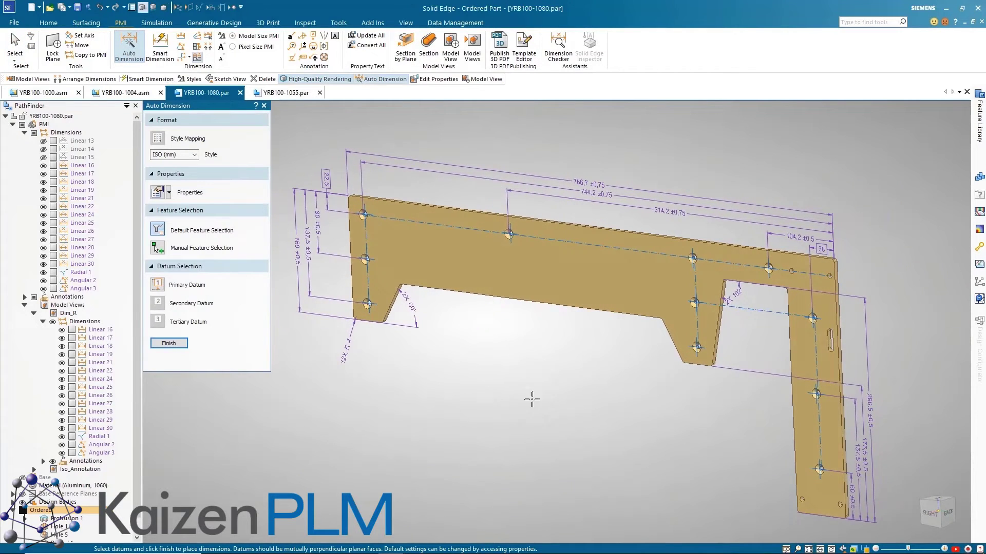
click(567, 303)
scroll(881, 402, up, 2)
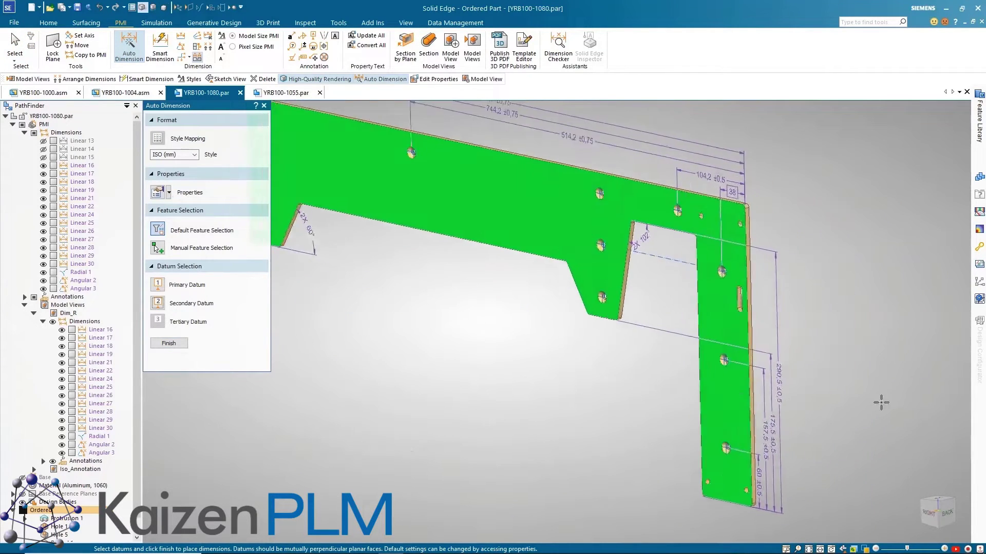
scroll(881, 402, up, 1)
click(729, 318)
middle_drag(867, 332, 780, 457)
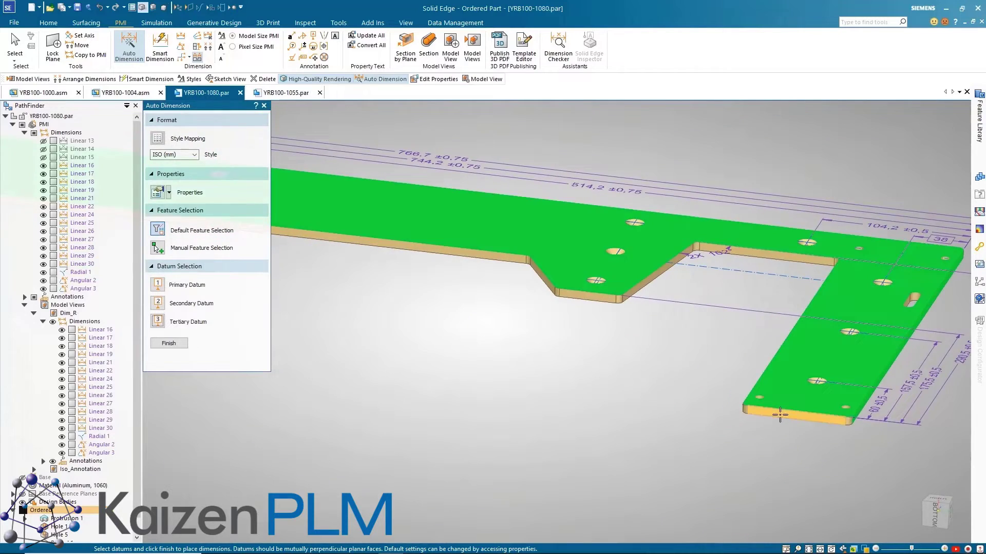
click(780, 415)
middle_drag(780, 414, 511, 390)
right_click(538, 400)
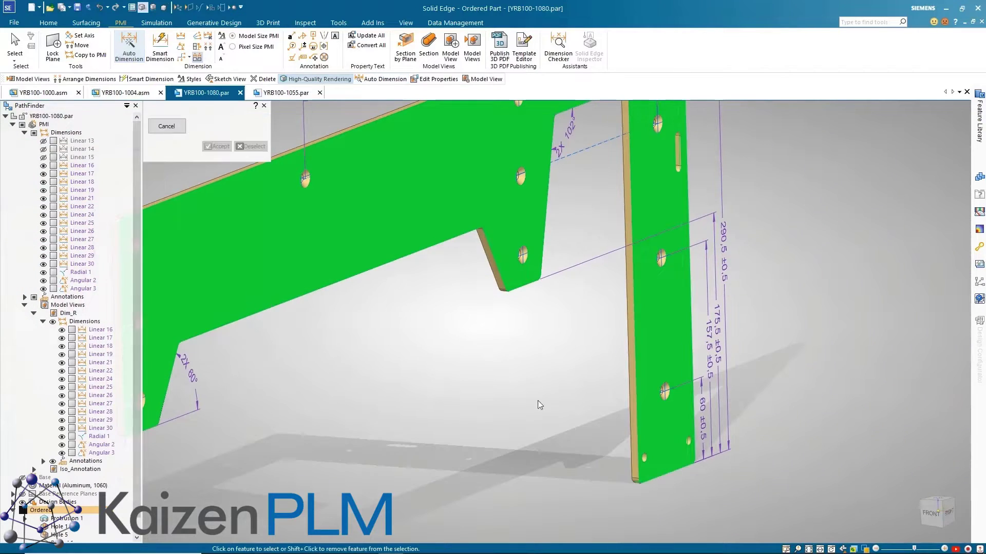
right_click(432, 340)
click(169, 344)
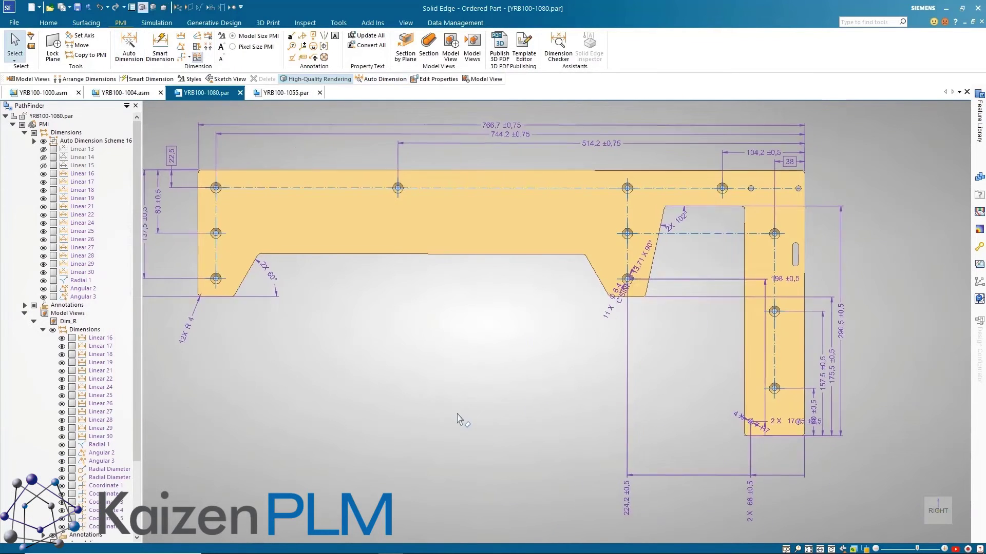
Step: Move the countersink callout, the 2X 17.75 dimension and the 4X Ø7 H7 callout clear of the plate geometry
drag(636, 310, 552, 303)
drag(817, 430, 721, 426)
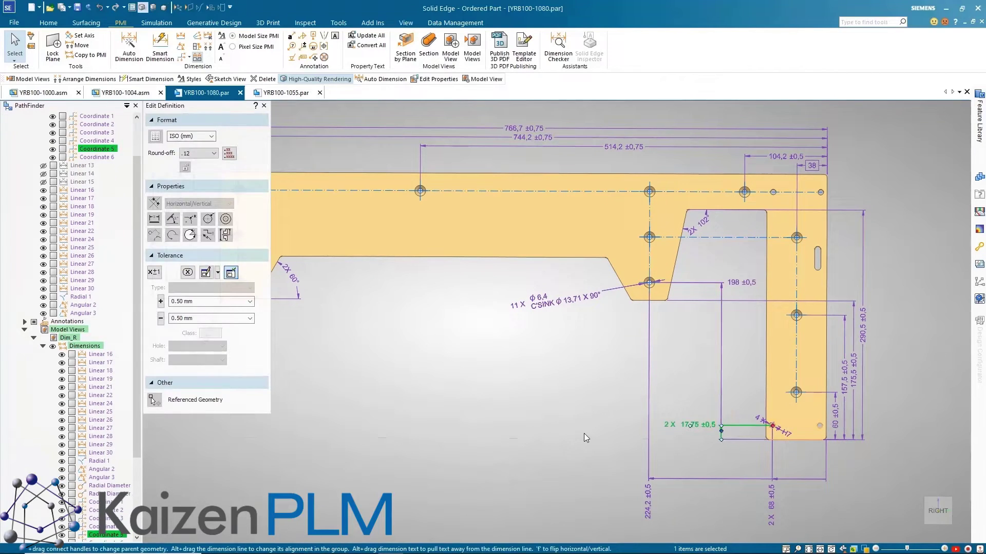
drag(782, 435, 744, 392)
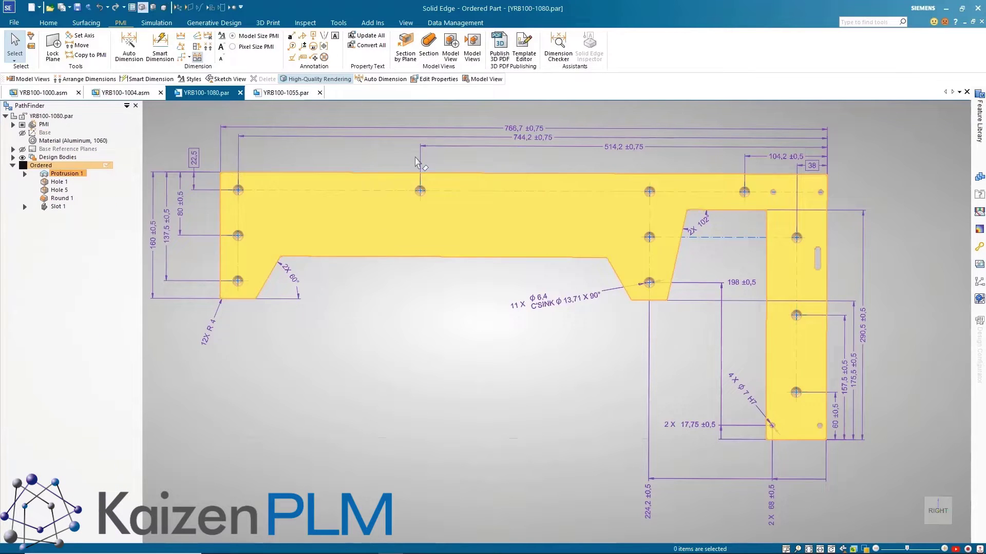
Step: Open the list of model views and review the Iso_Annotation and Dim_R views
click(472, 52)
double_click(911, 278)
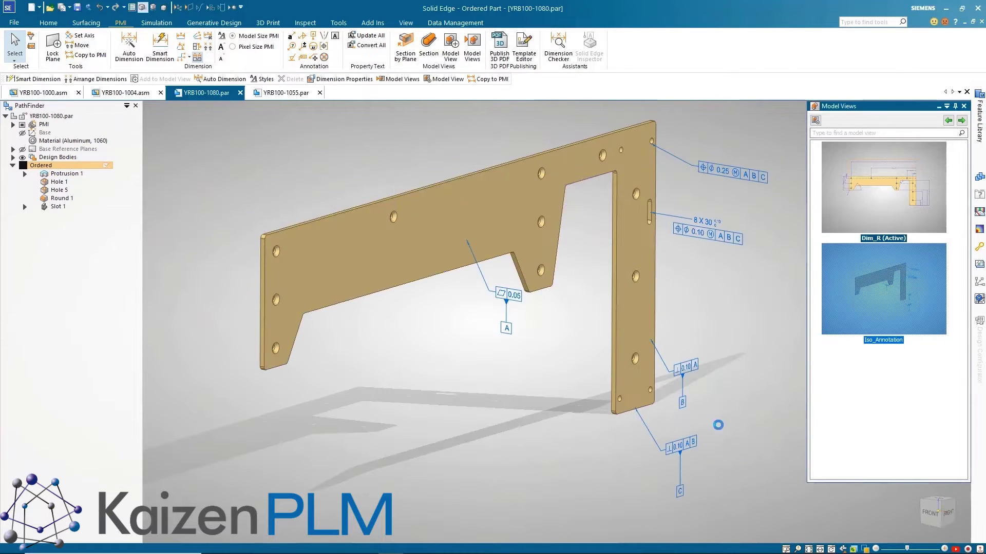
click(949, 122)
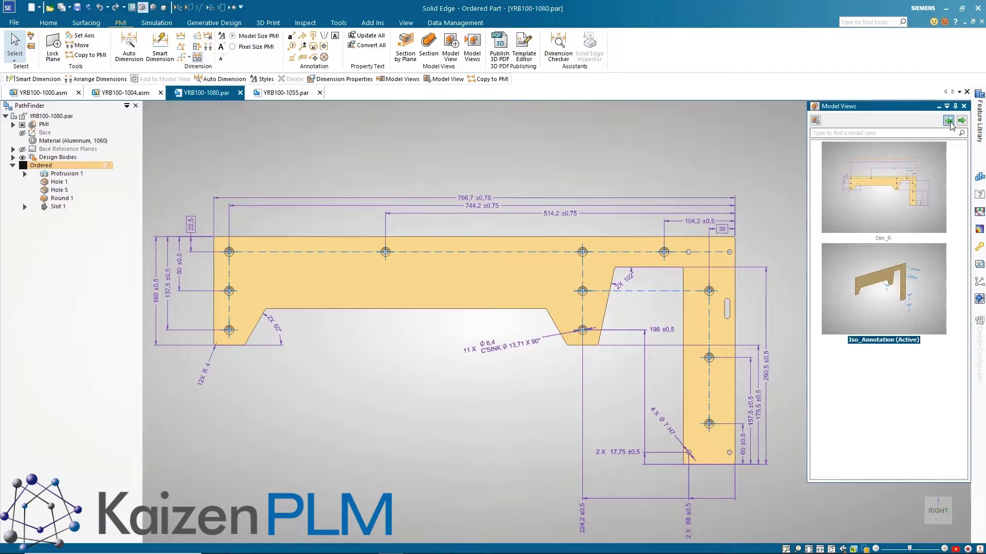
click(949, 121)
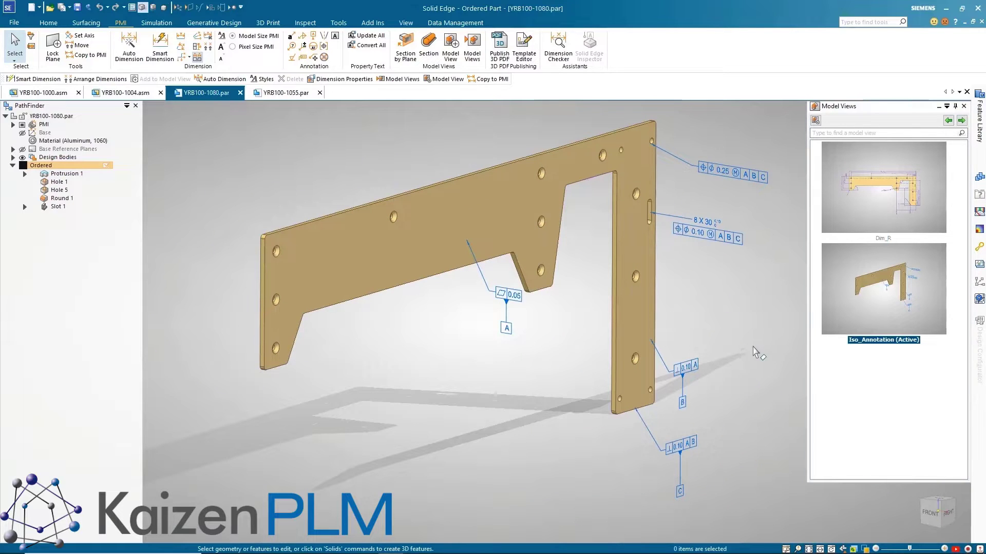
Step: Hide the PMI, orient the part to the front view and create a model view named Dim_F
click(22, 125)
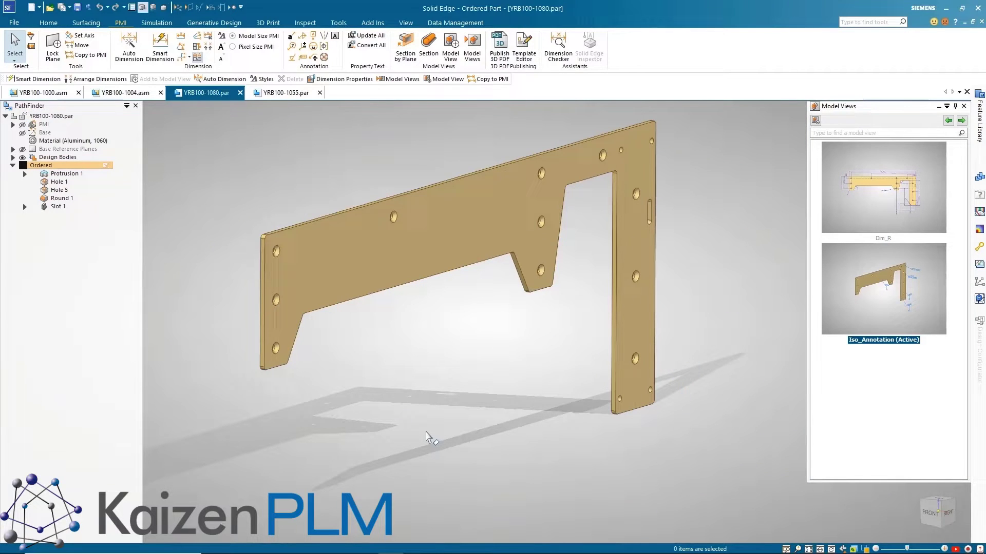
key(ctrl+f)
click(815, 120)
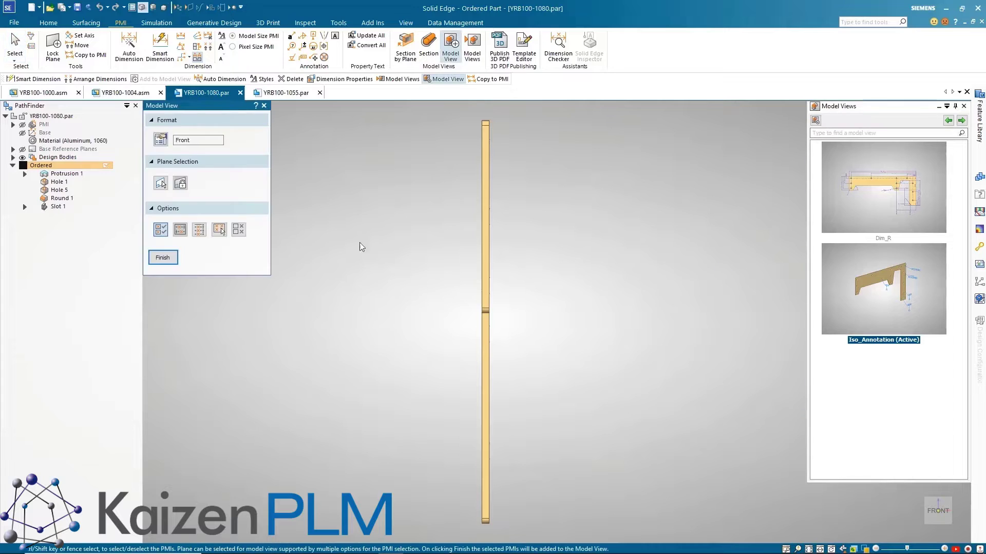
double_click(202, 142)
text(Dim_F)
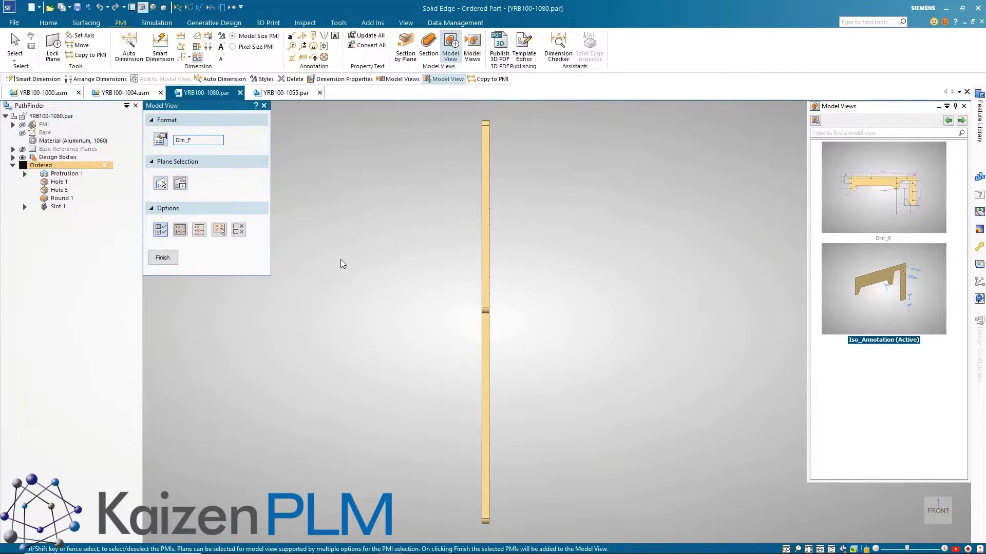
click(164, 258)
Step: Dimension the plate's overall height and its thickness in the Dim_F view with Smart Dimension
right_drag(431, 349, 403, 350)
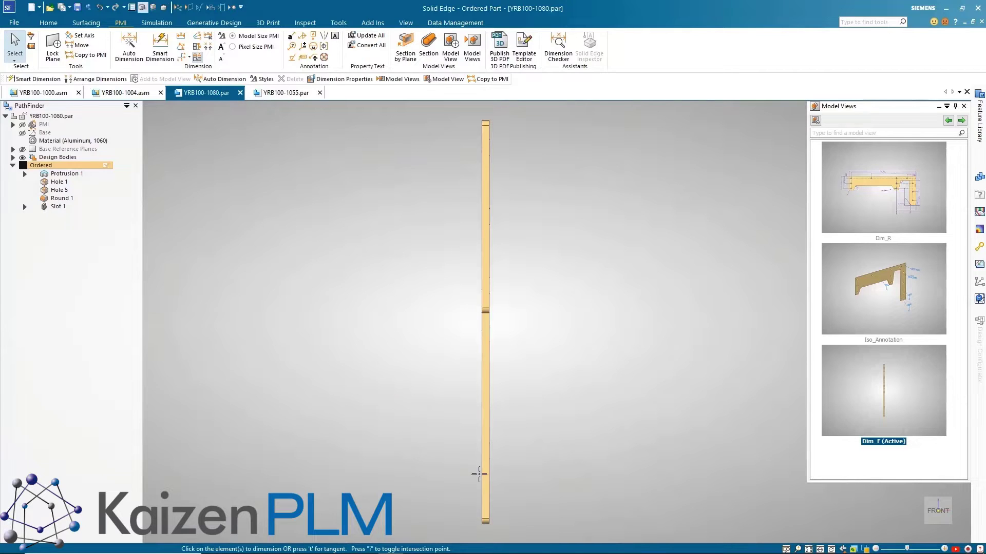
click(485, 523)
click(486, 124)
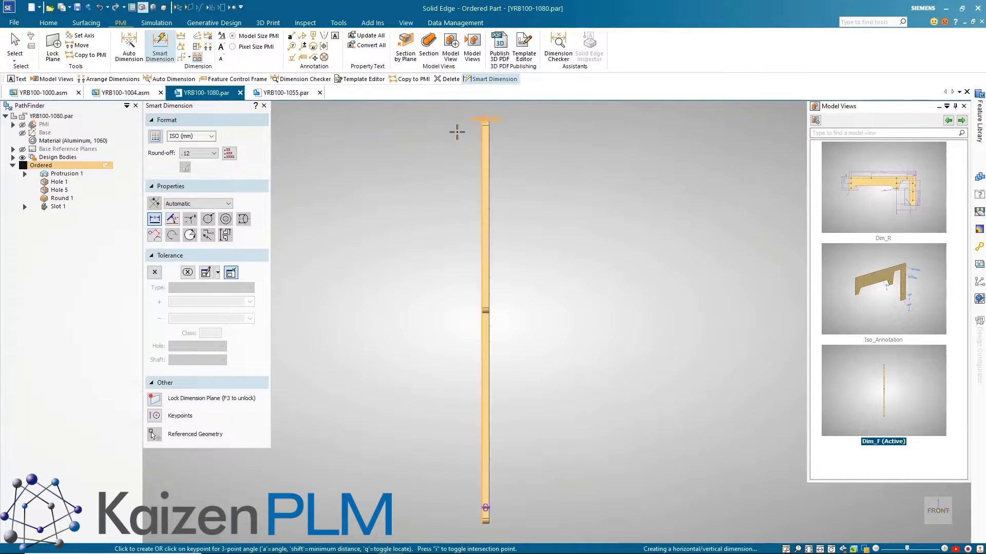
click(457, 138)
click(489, 182)
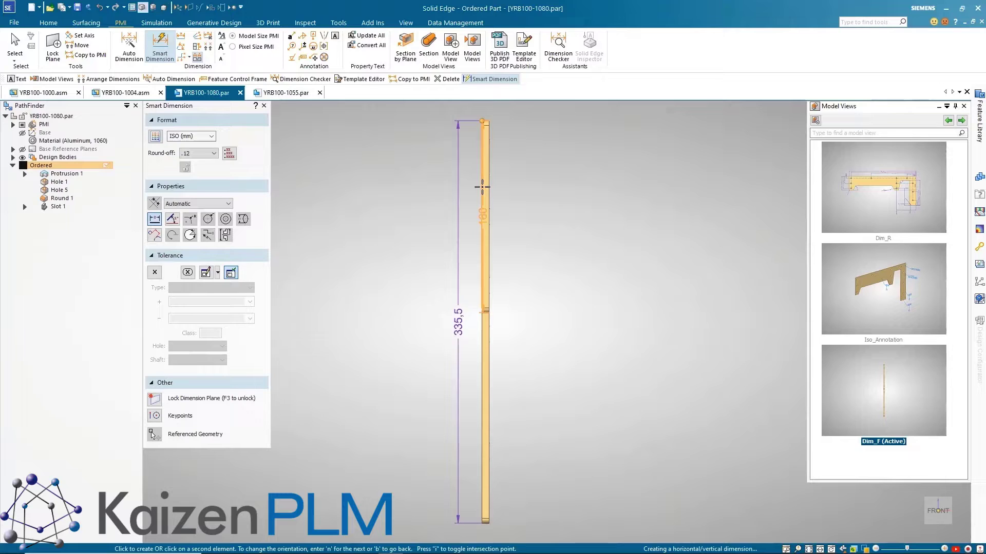
click(482, 187)
click(499, 109)
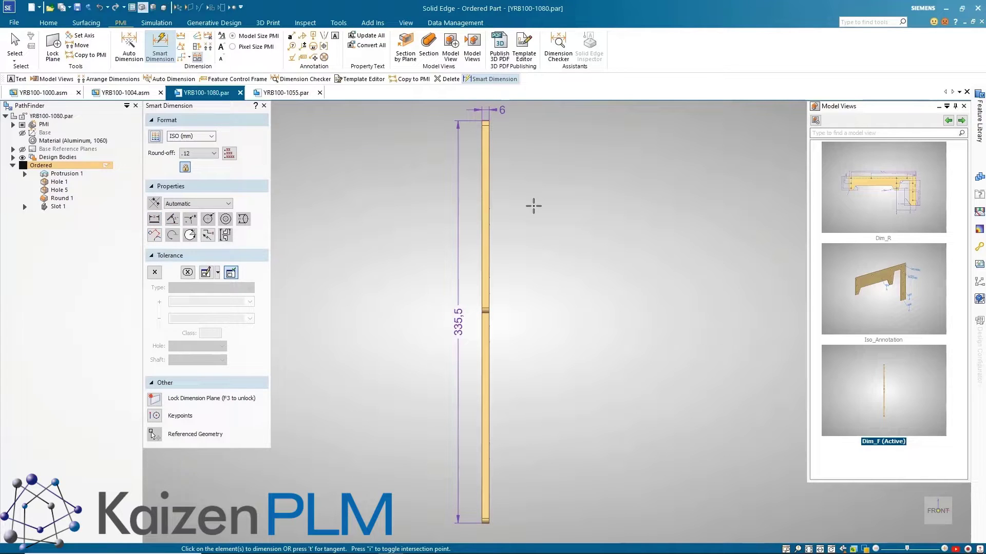
key(Escape)
Step: Attach a 0.05 flatness feature control frame to the plate's large face edge in the front view
click(302, 57)
click(489, 248)
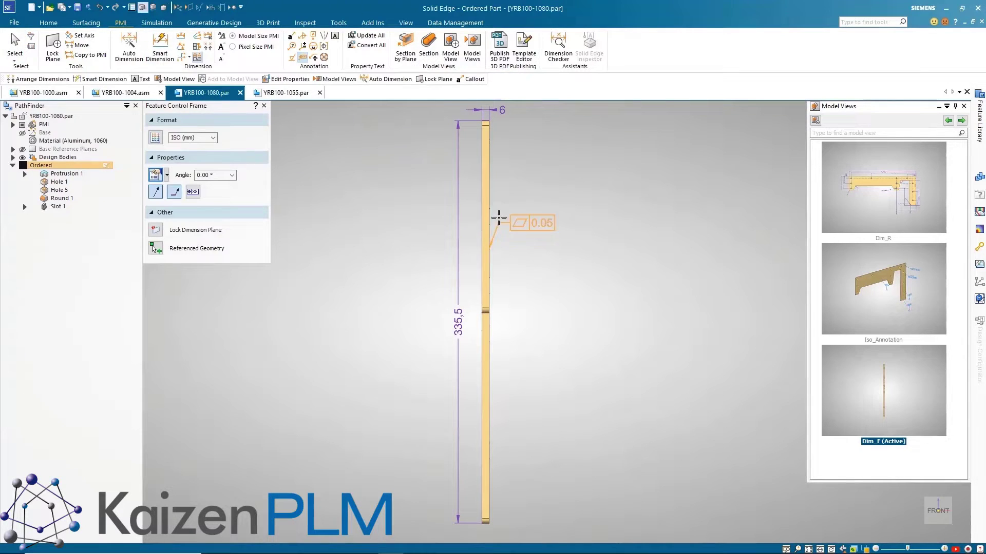
click(500, 211)
key(Escape)
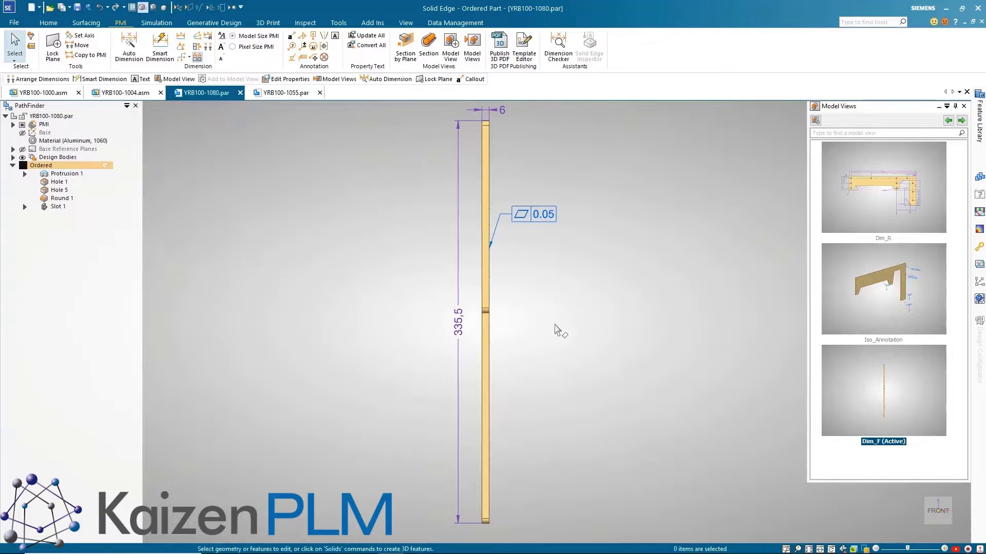
Step: Start a PMI text note for the Dim_F view and load the saved note MBD_Notes
click(335, 35)
click(342, 251)
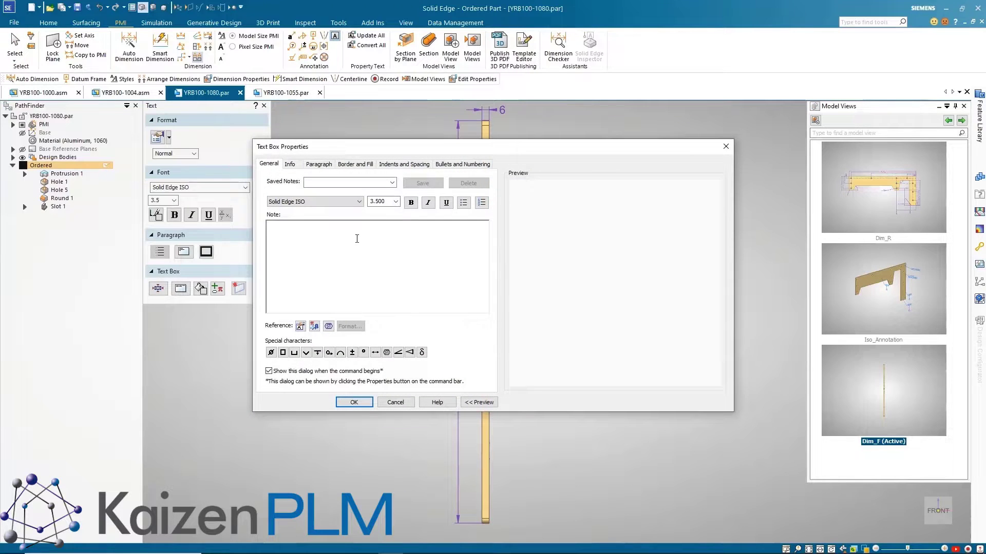
click(392, 183)
click(349, 192)
Step: Append the Revision number property to the note and place the note beside the plate's upper half
click(314, 326)
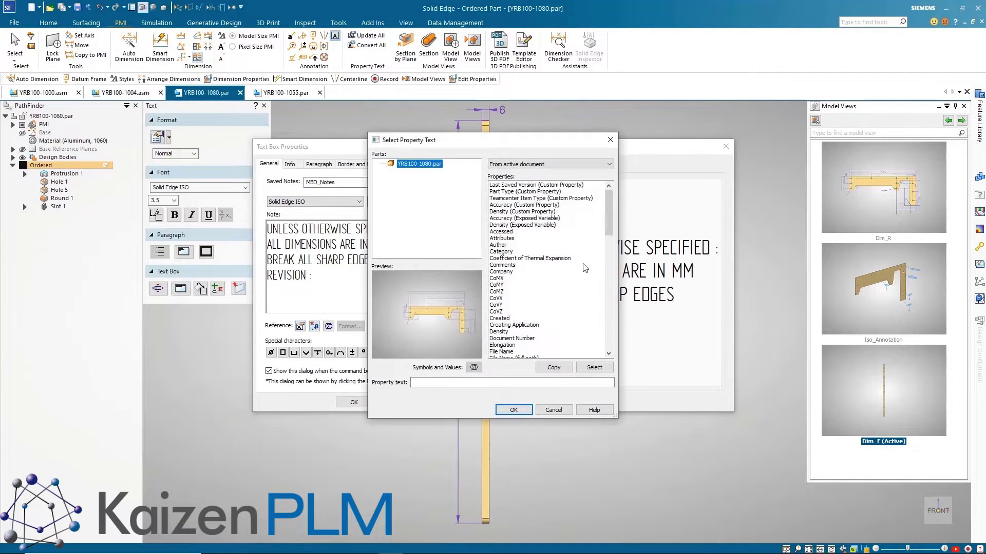
scroll(603, 296, down, 10)
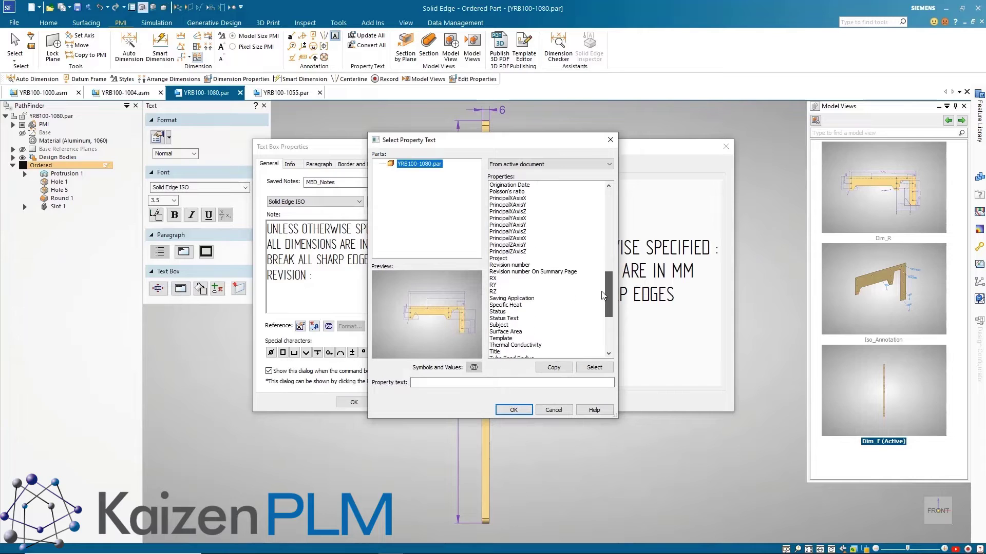
click(509, 265)
click(513, 410)
click(354, 403)
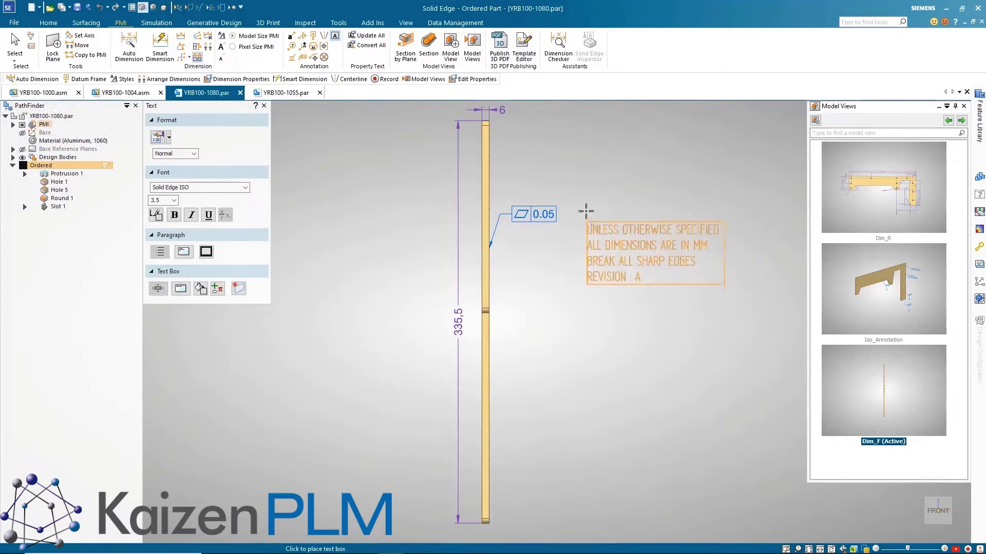
click(574, 174)
key(Escape)
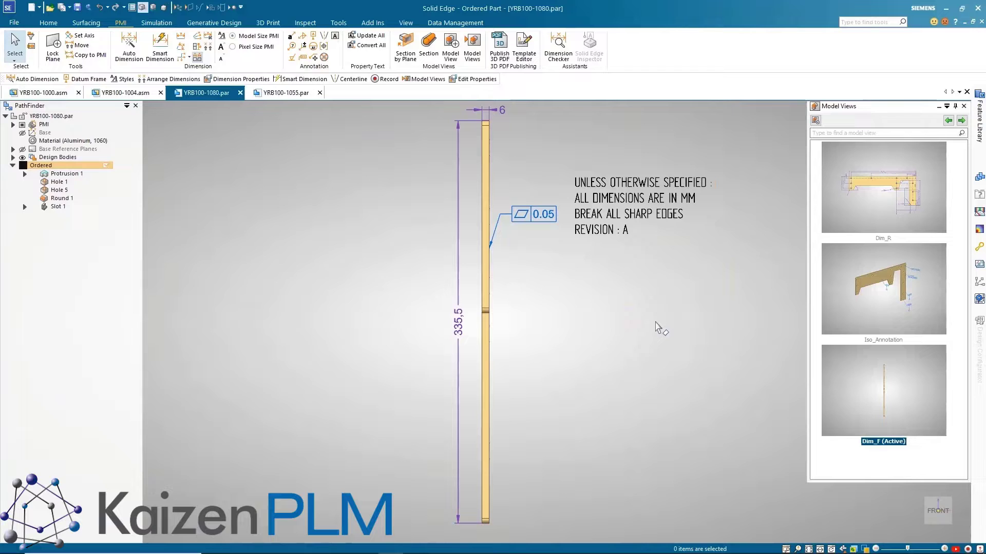
Step: Step back and forward through the model views, then activate the Dim_R view
click(948, 120)
click(961, 121)
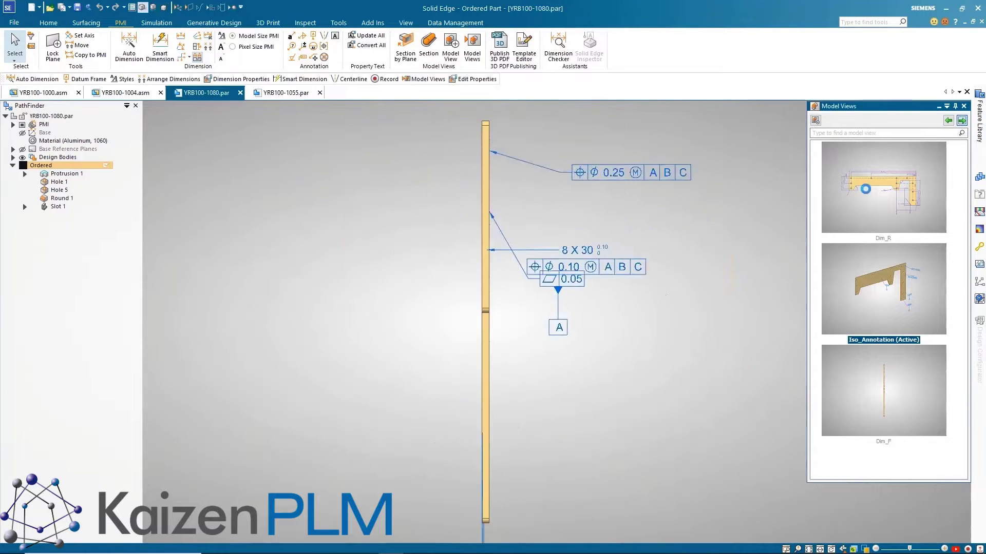
double_click(882, 226)
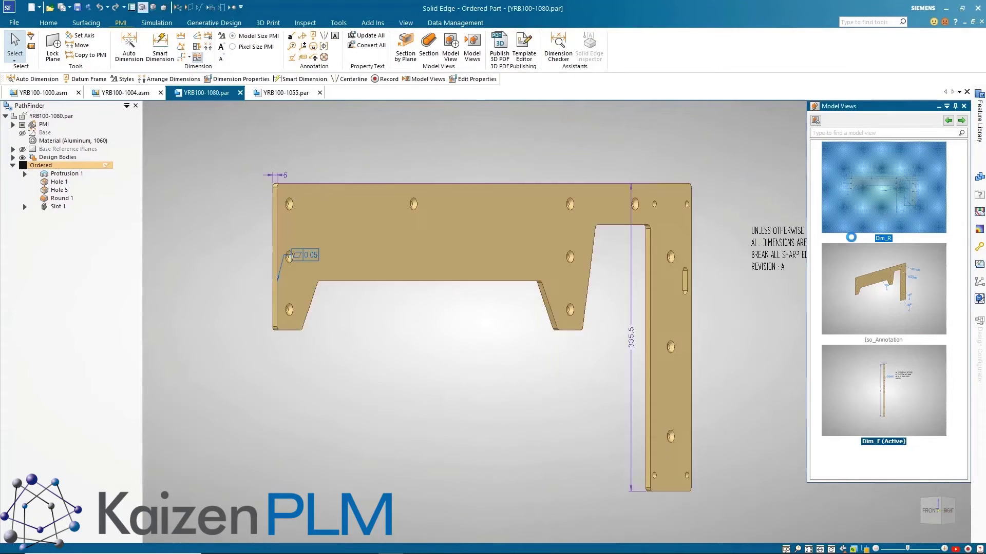
Step: Create a drawing from the Dim_R model view with the MBD.dft template and place the view on the sheet
right_click(856, 206)
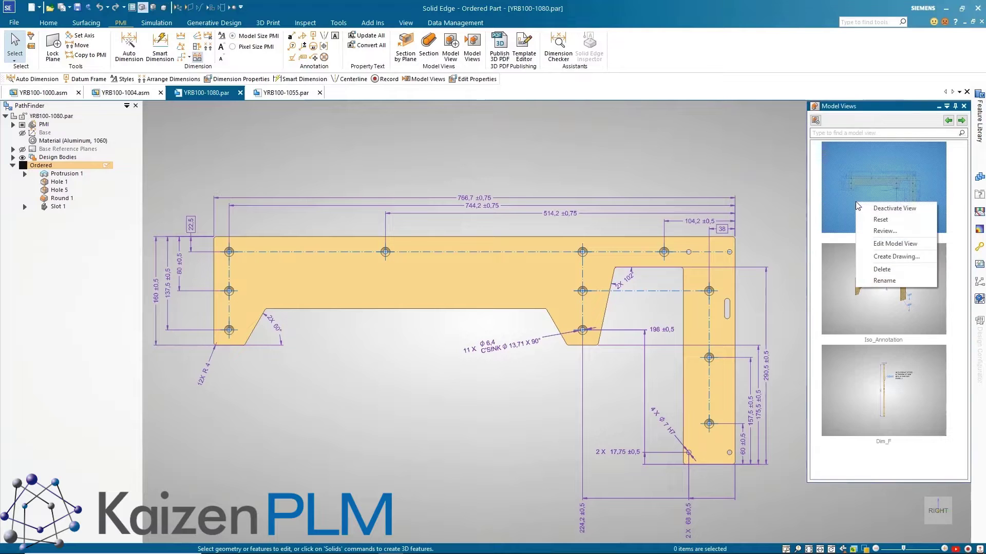
click(872, 258)
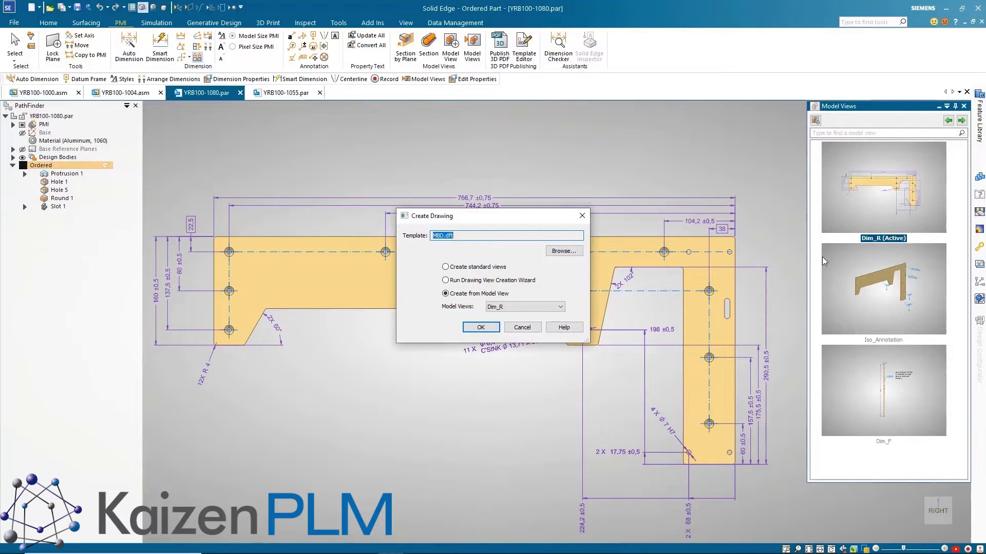
click(489, 327)
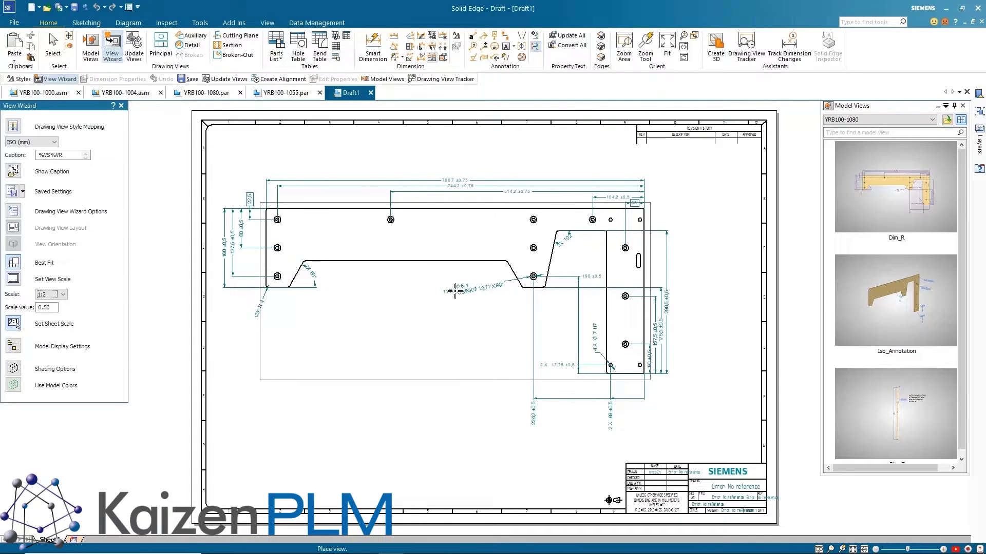
click(454, 290)
Step: Add the Dim_F model view to the drawing sheet beside the Dim_R view
drag(824, 422, 699, 308)
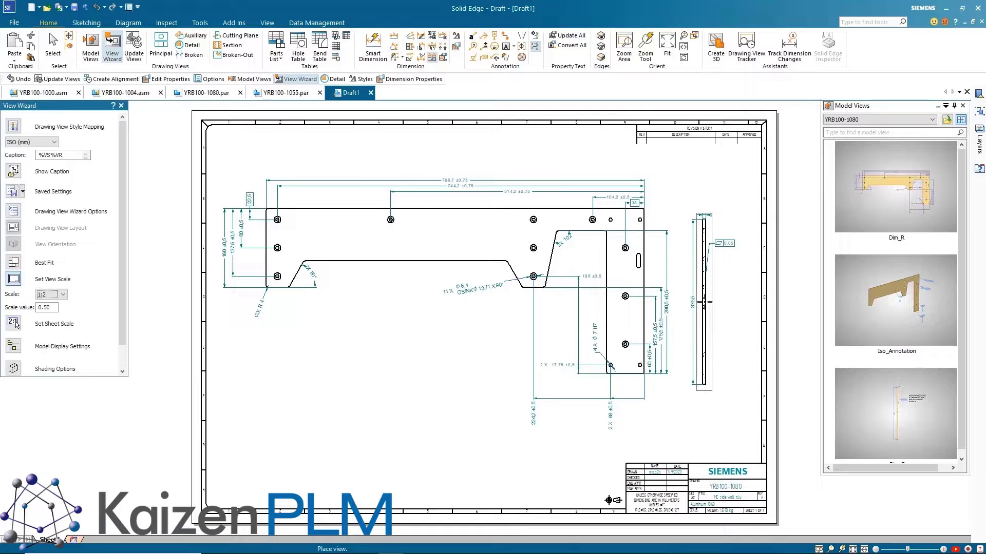
click(703, 291)
click(697, 422)
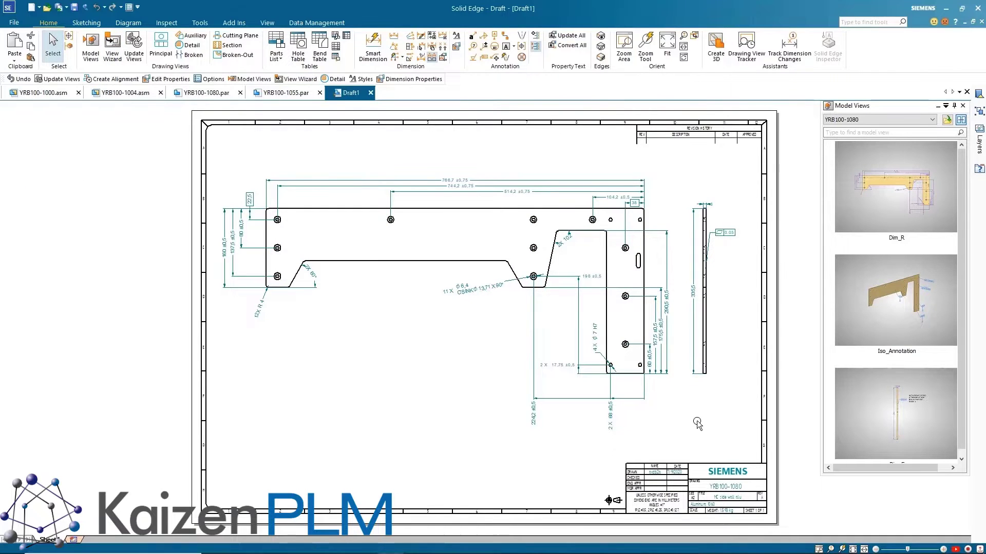
Step: Switch to part YRB100-1055, activate its Dim_Left section view and add a centerline along the bore's axis
click(291, 95)
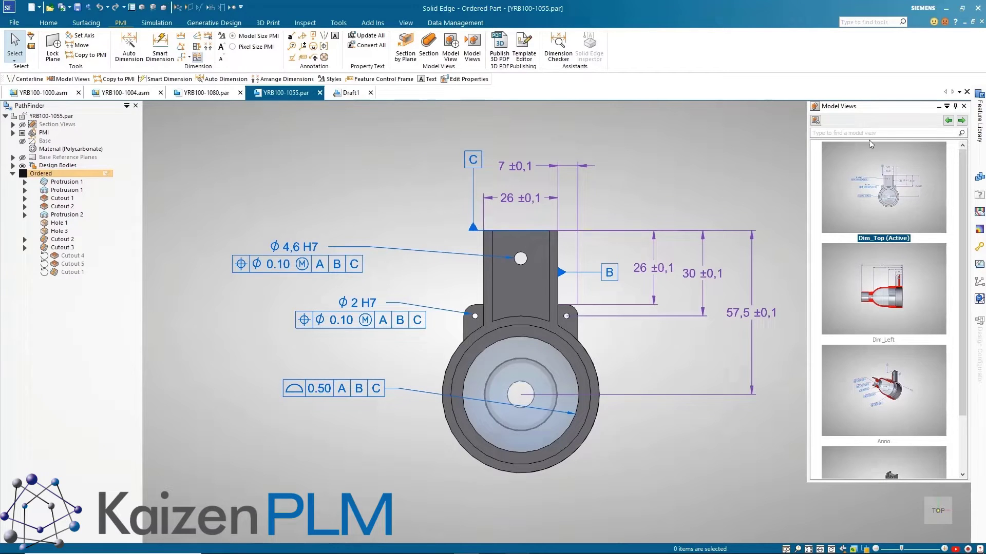
click(961, 120)
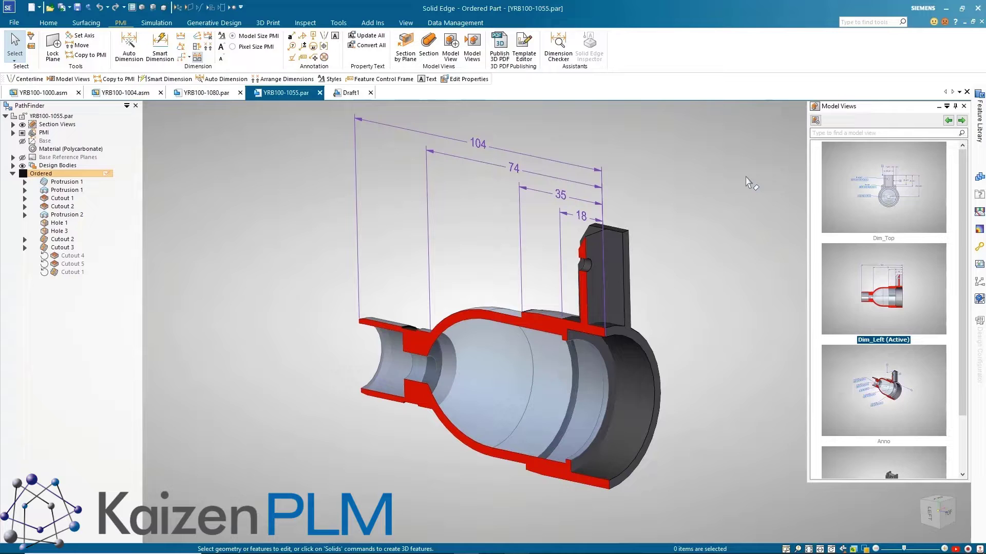
click(323, 35)
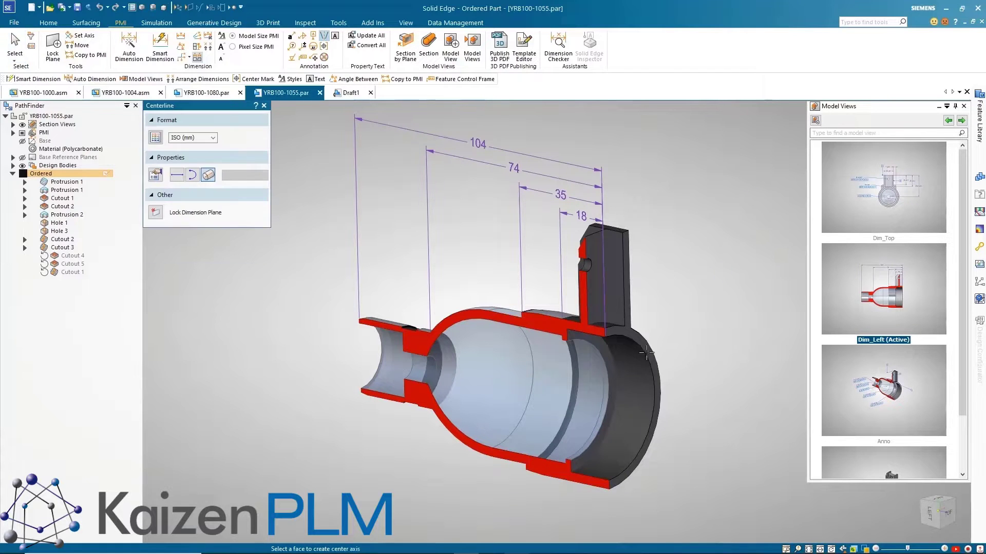
click(568, 401)
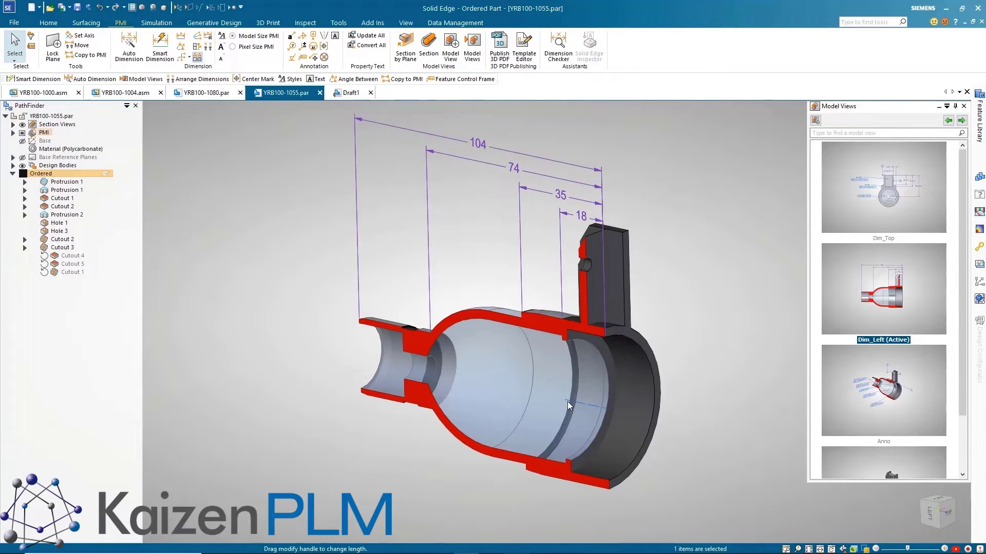
key(Escape)
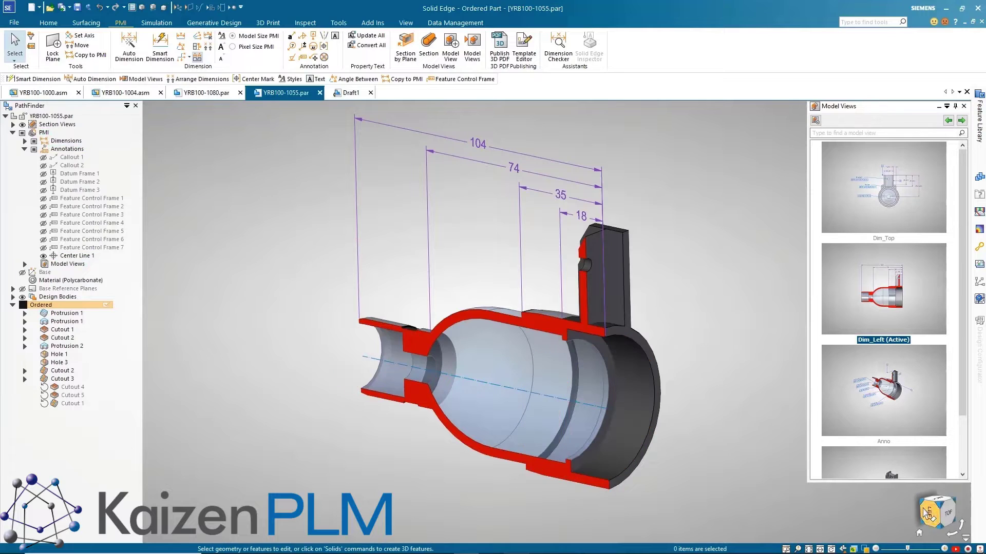
Step: In the left orientation, dimension the heights from the centerline to the bracket's top edge and to its chamfer corner with Smart Dimension
click(930, 513)
right_drag(741, 404, 713, 402)
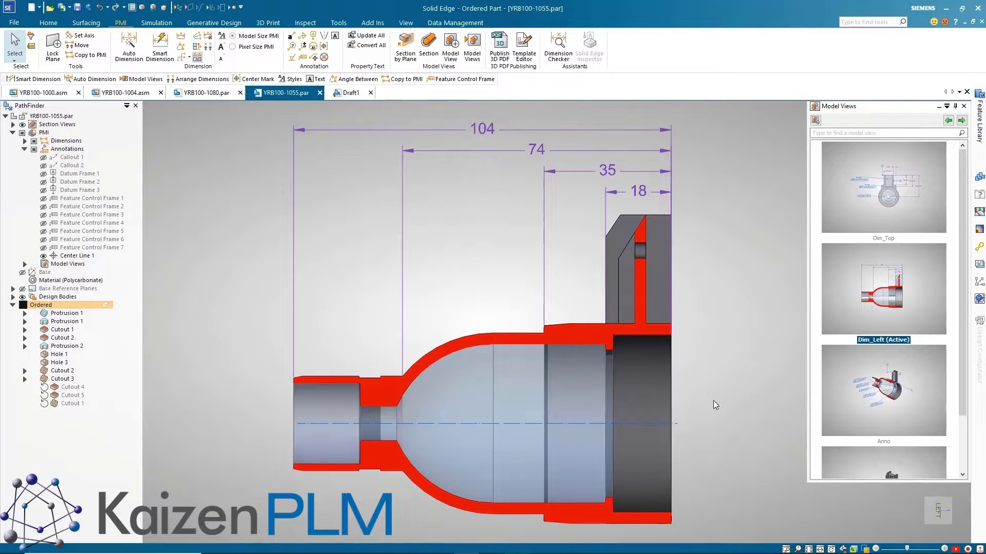
click(660, 424)
click(665, 215)
click(713, 237)
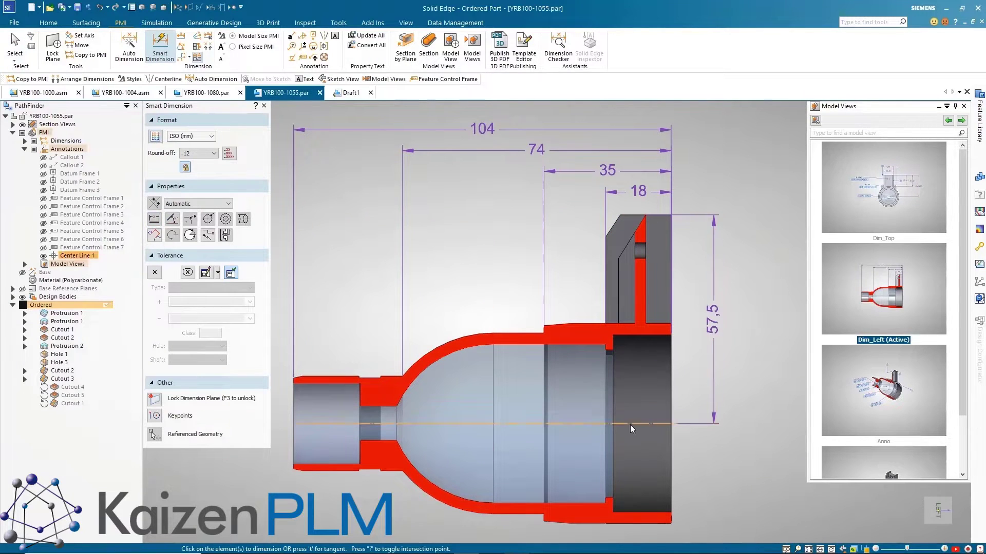
click(631, 425)
click(606, 237)
click(693, 308)
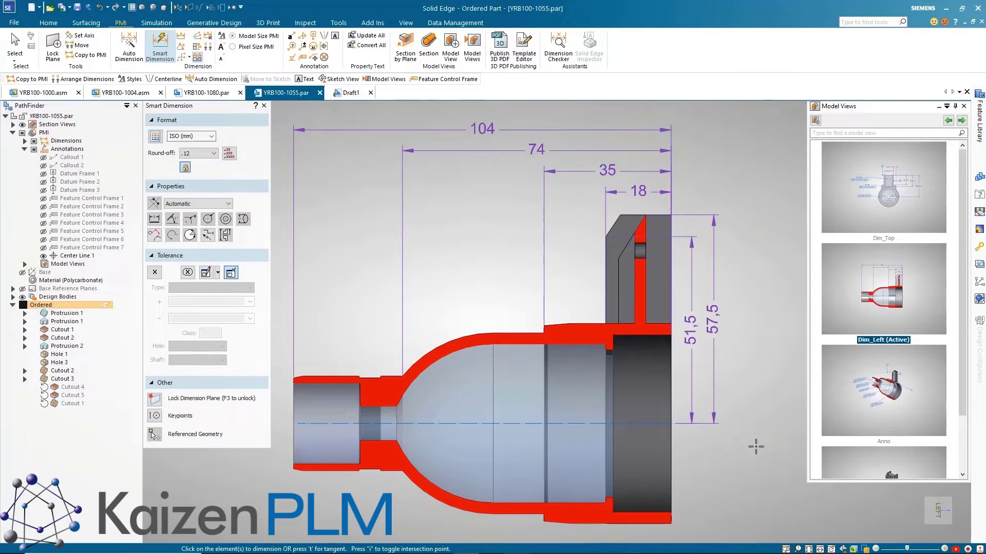
key(Escape)
Step: Activate the Anno model view and examine which geometry the feature control frames for the inner diameters reference
click(961, 120)
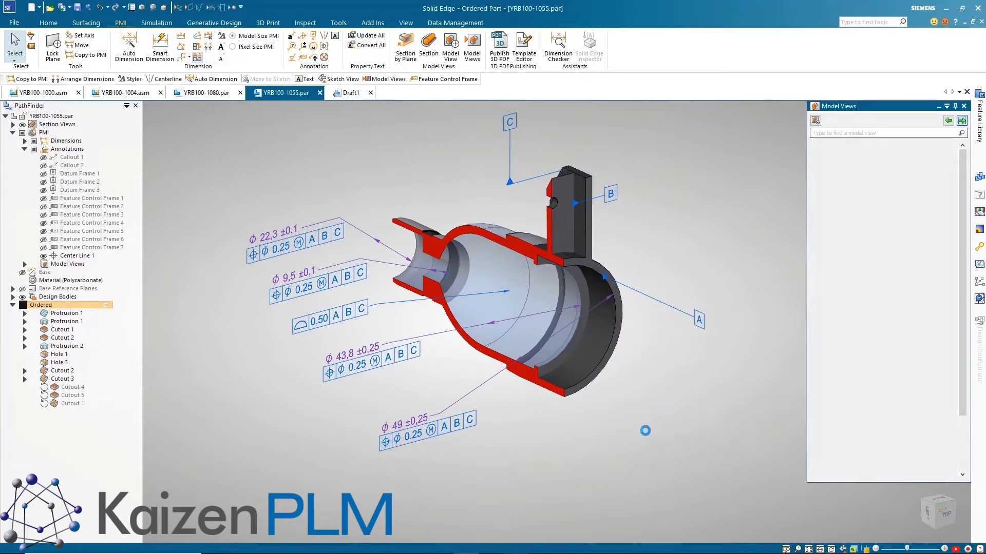
click(404, 356)
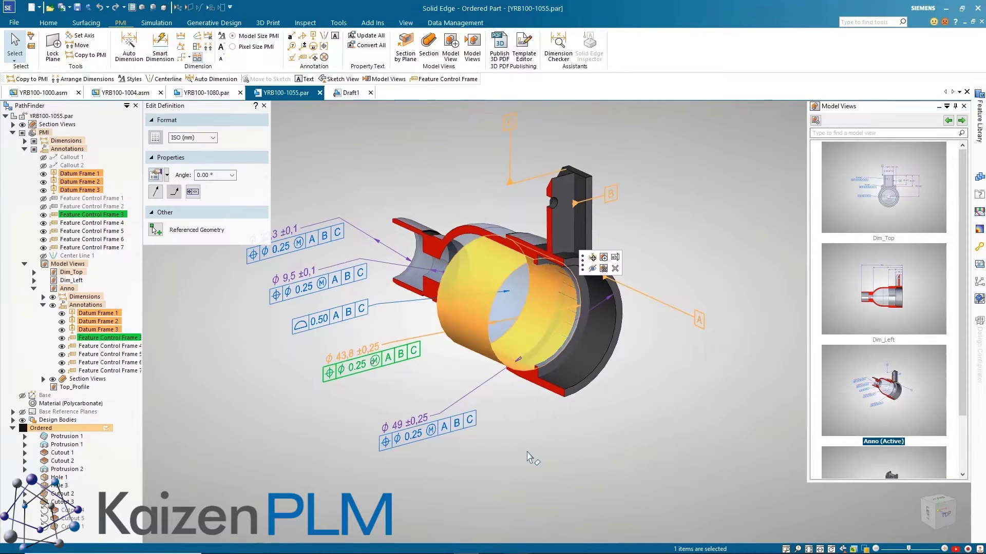
click(345, 288)
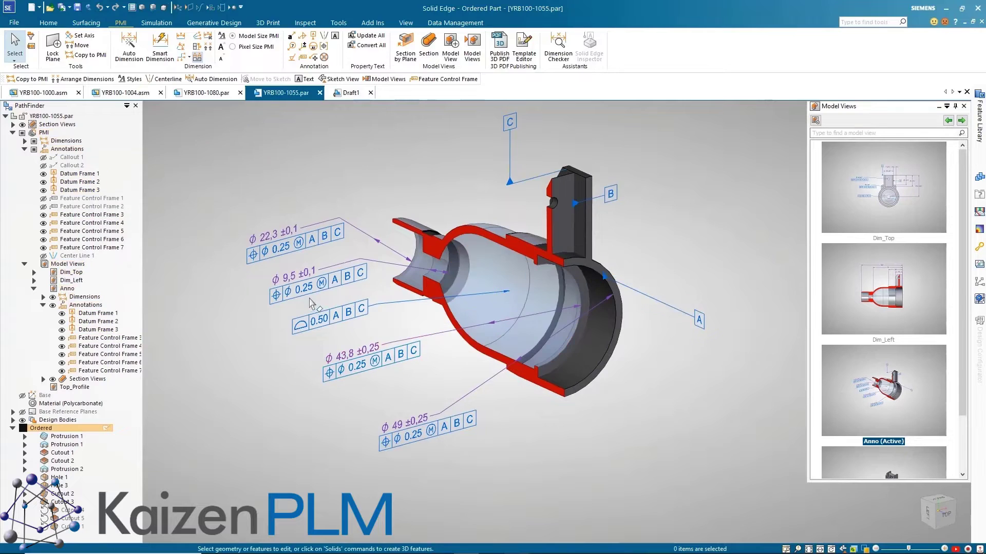
click(555, 470)
Step: Activate the Top_Profile view and copy the upper bracket feature's sketch dimensions to PMI
click(961, 120)
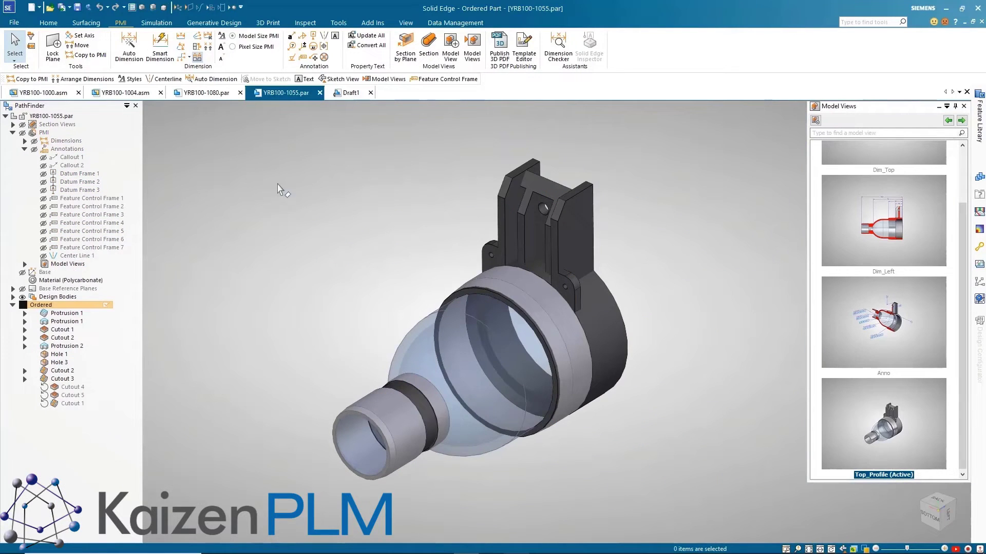
click(13, 133)
click(86, 54)
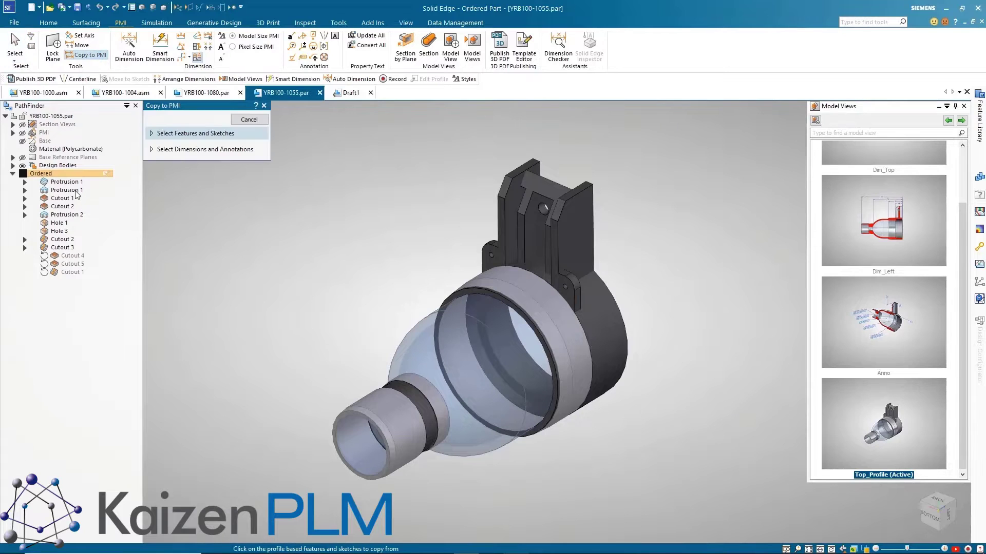
click(491, 228)
drag(669, 269, 448, 106)
right_click(389, 209)
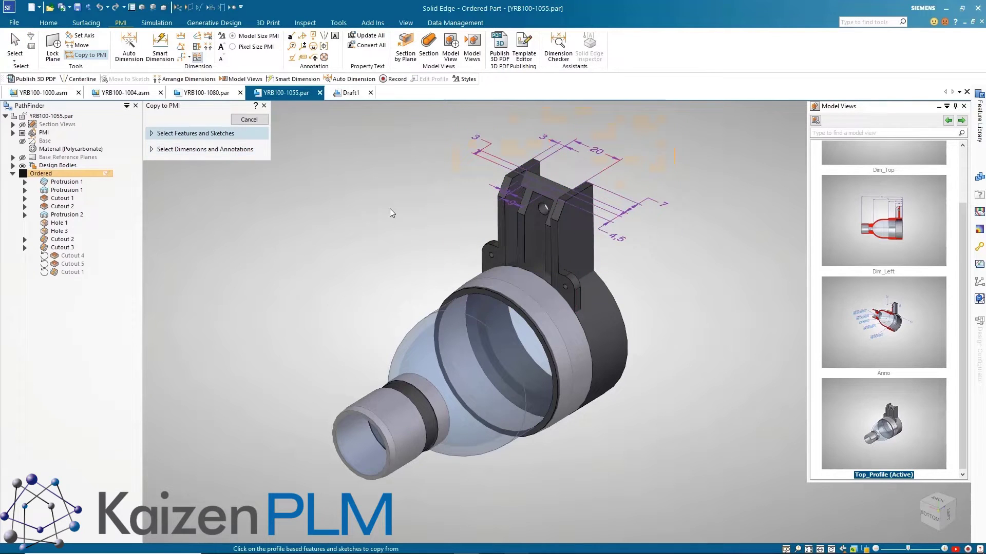
key(Escape)
Step: Examine the bracket faces referenced by the copied slot and wall dimensions from several angles
click(513, 200)
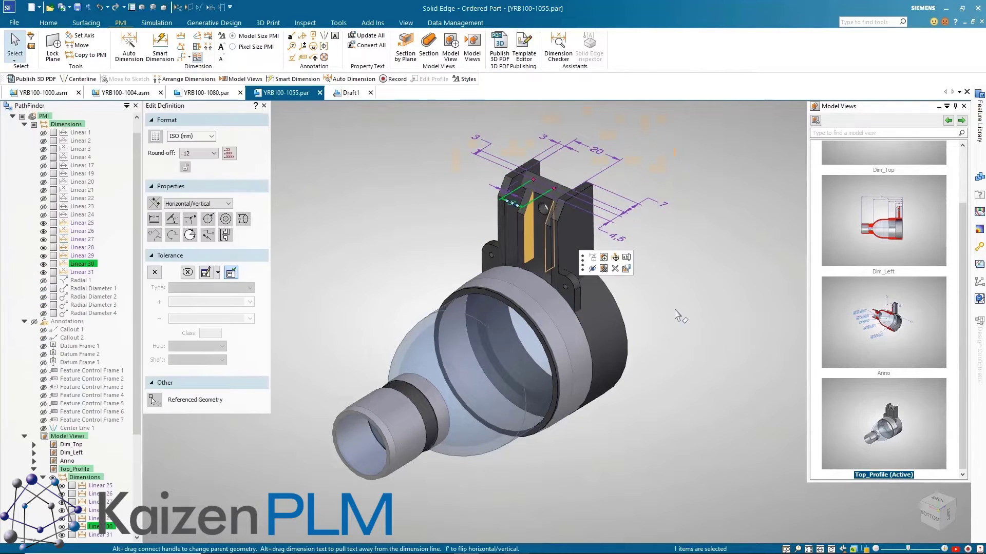
middle_drag(678, 311, 642, 328)
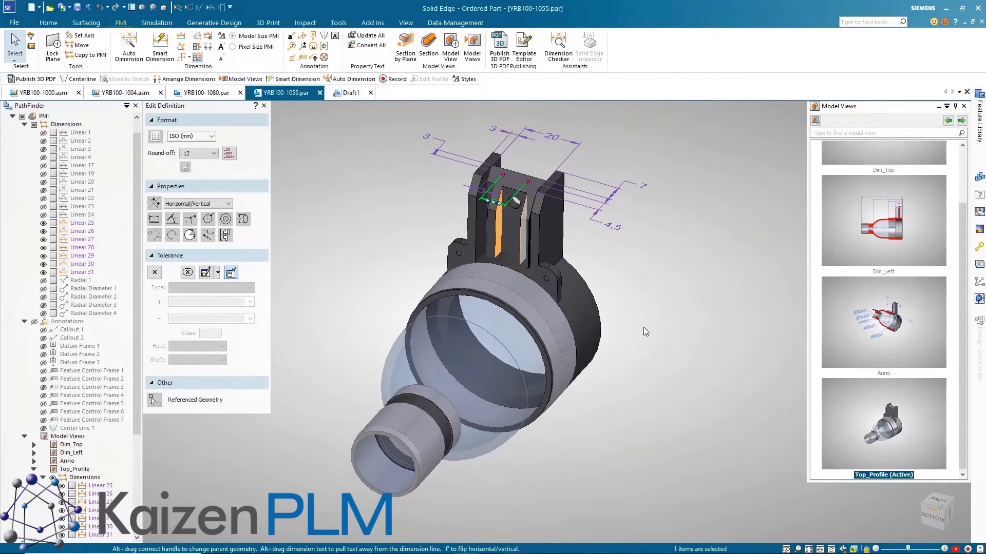
key(Escape)
click(431, 140)
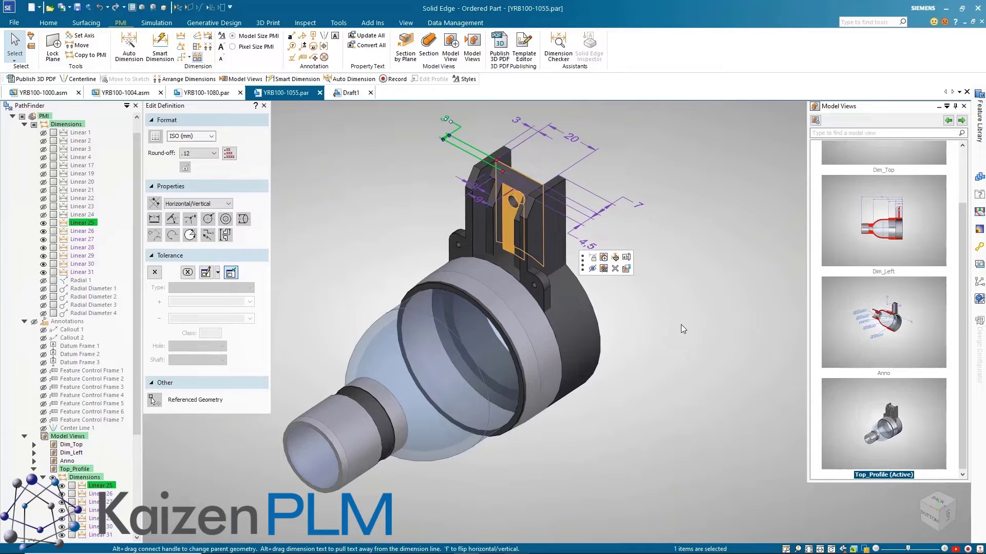
key(Escape)
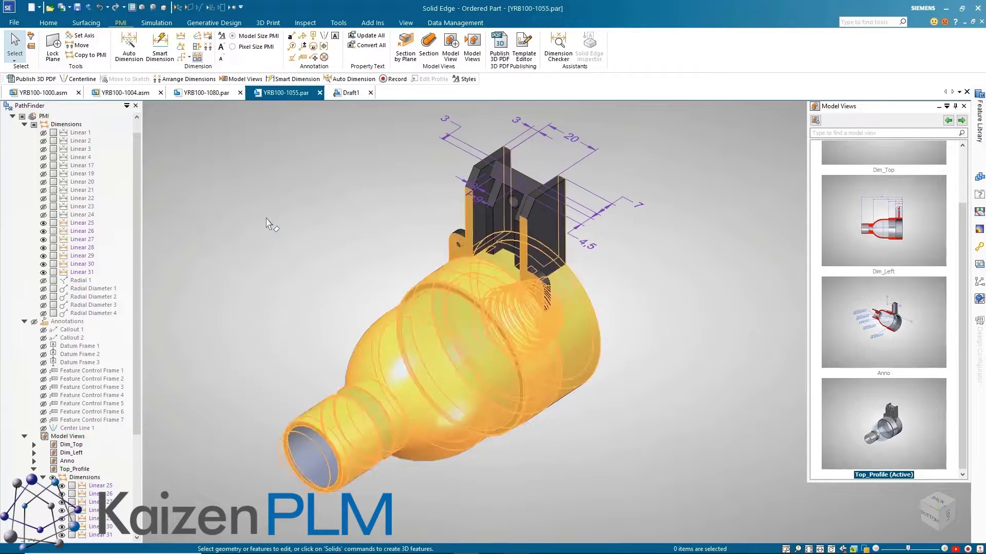
Step: Choose the Dim_Top model view and publish part YRB100-1055 as a 3D PDF
drag(962, 331, 961, 267)
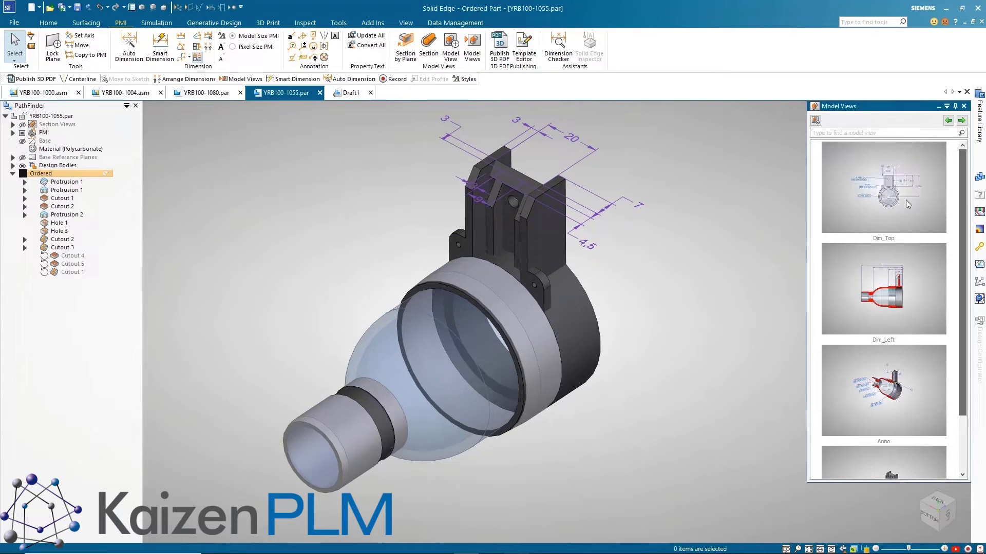
click(906, 204)
click(505, 60)
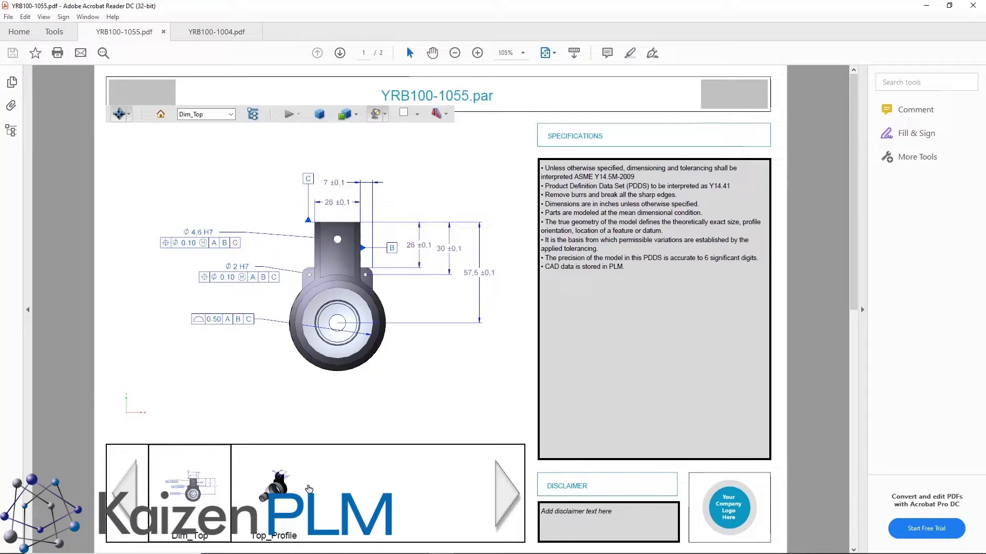
Step: In Acrobat Reader, review the Top_Profile view and attachments of YRB100-1055.pdf, then show YRB100-1004.pdf
click(308, 489)
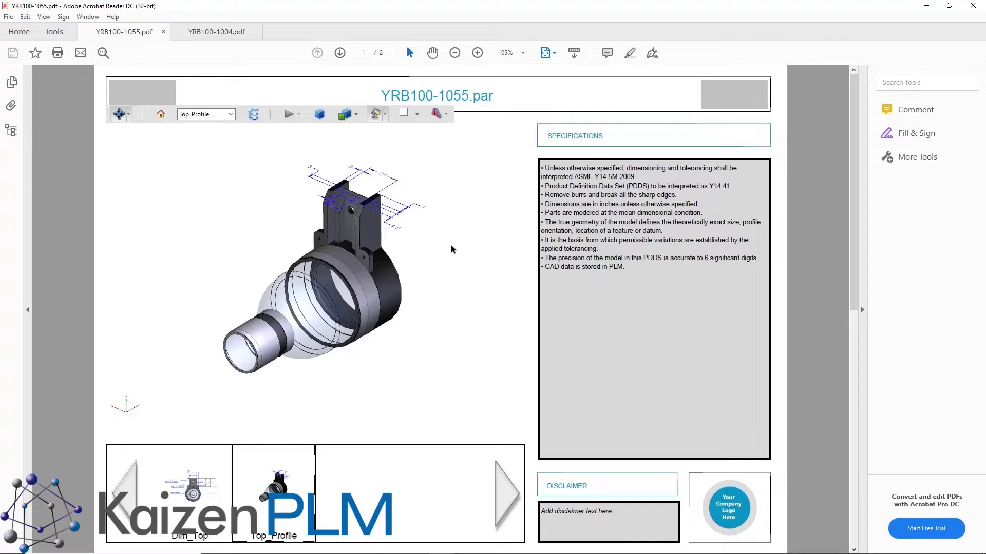
click(11, 105)
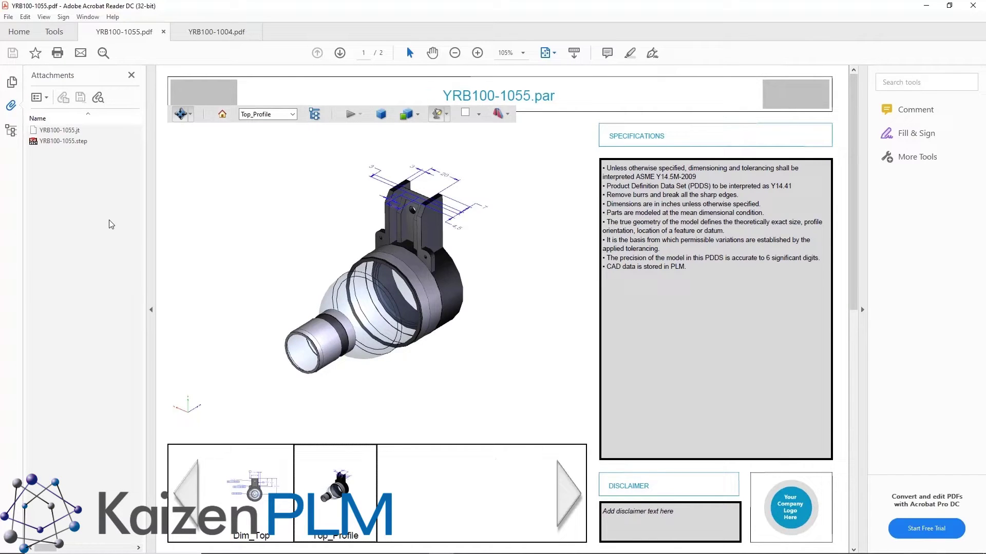
click(216, 32)
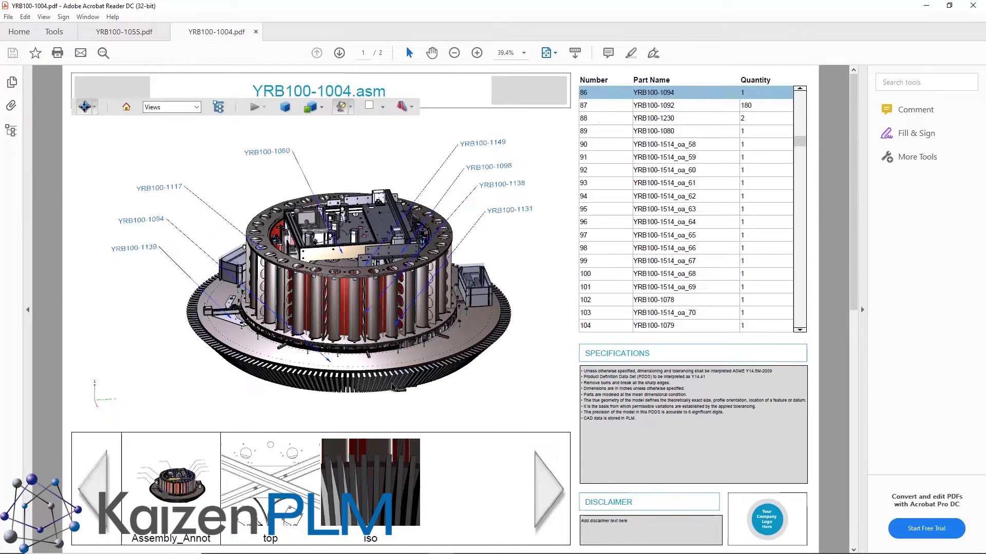
Step: Examine YRB100-1004.pdf by selecting a blade and the base ring, highlighting YRB100-1242 in the model tree, and viewing the attachments
click(394, 386)
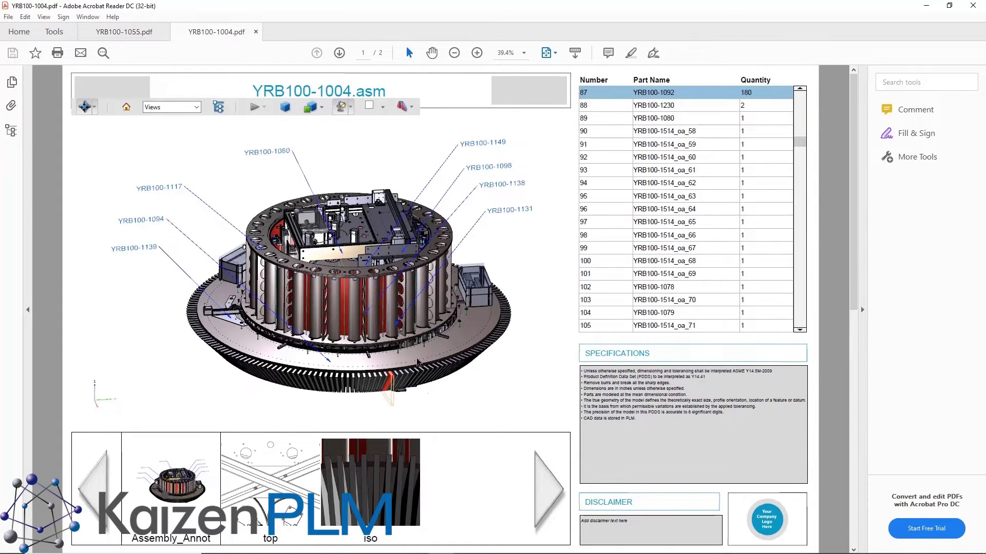
key(Up)
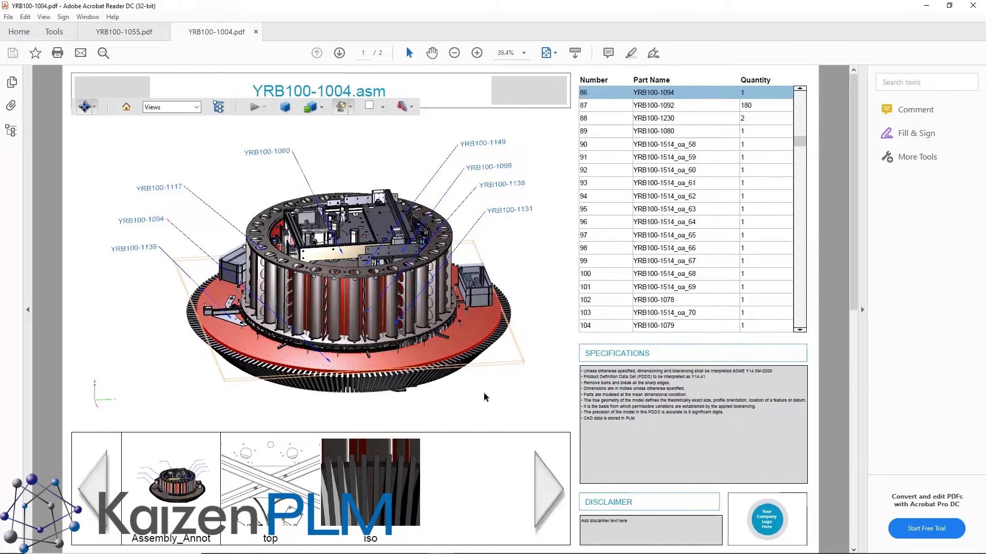
click(11, 130)
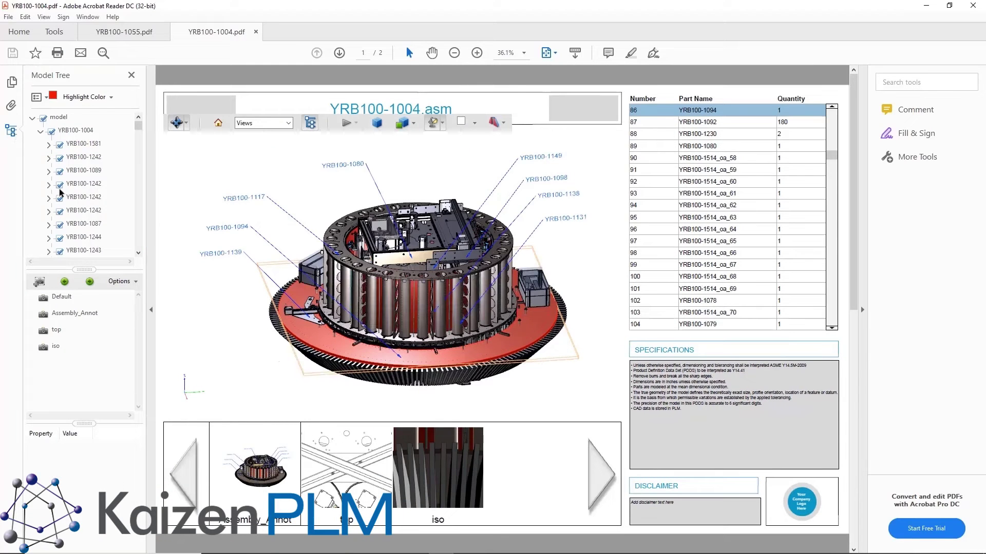
click(82, 184)
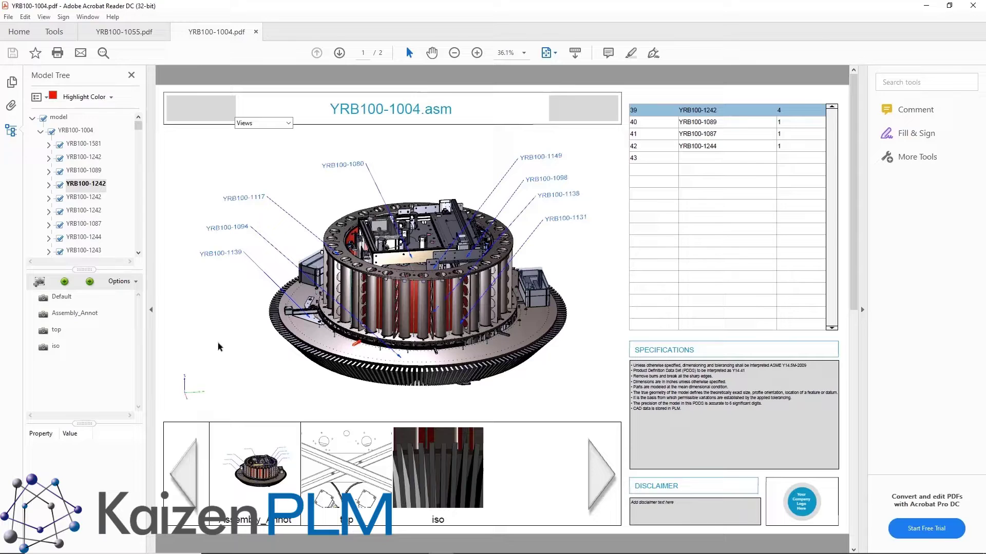
click(11, 105)
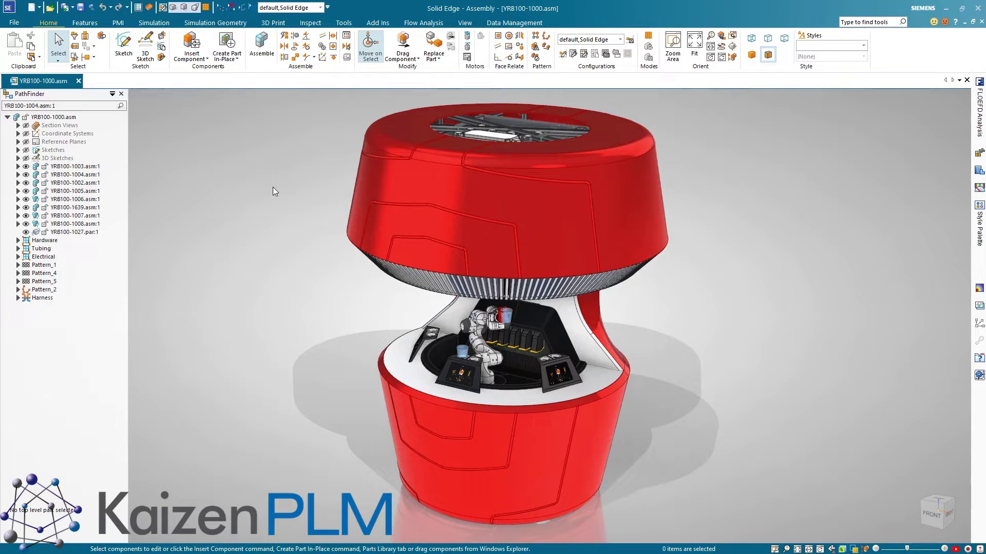
Step: Switch to Solid Edge and apply the 05-Inspection configuration to the YRB100-1000 assembly
click(290, 8)
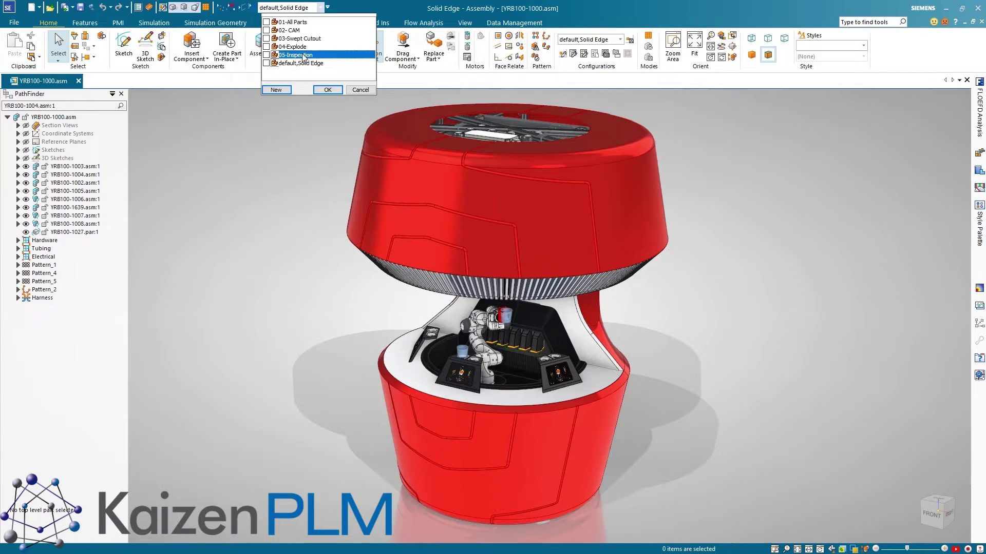
click(298, 55)
click(327, 90)
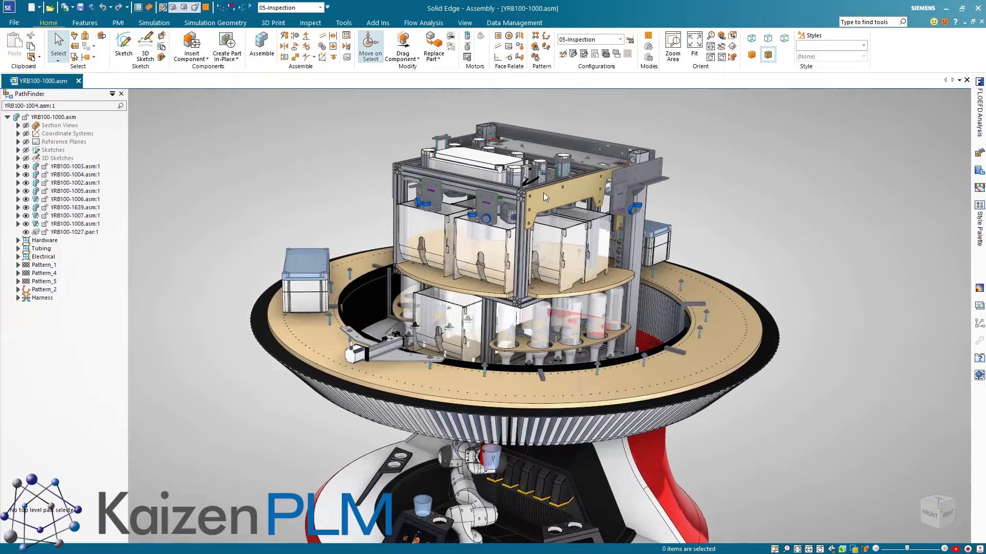
Step: Open the side plate YRB100-1080 from the upper frame, and open its existing drawing from the vault
click(543, 197)
click(559, 161)
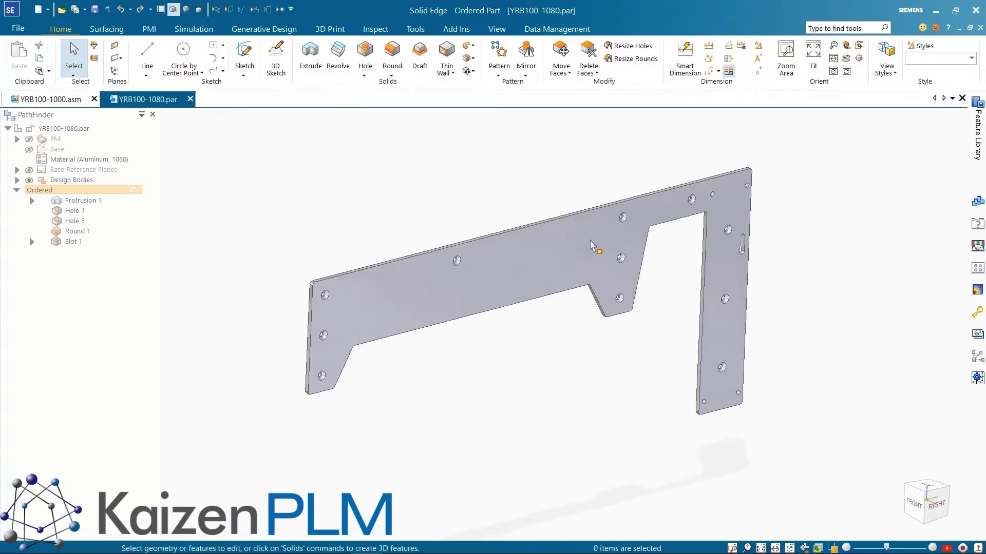
click(557, 29)
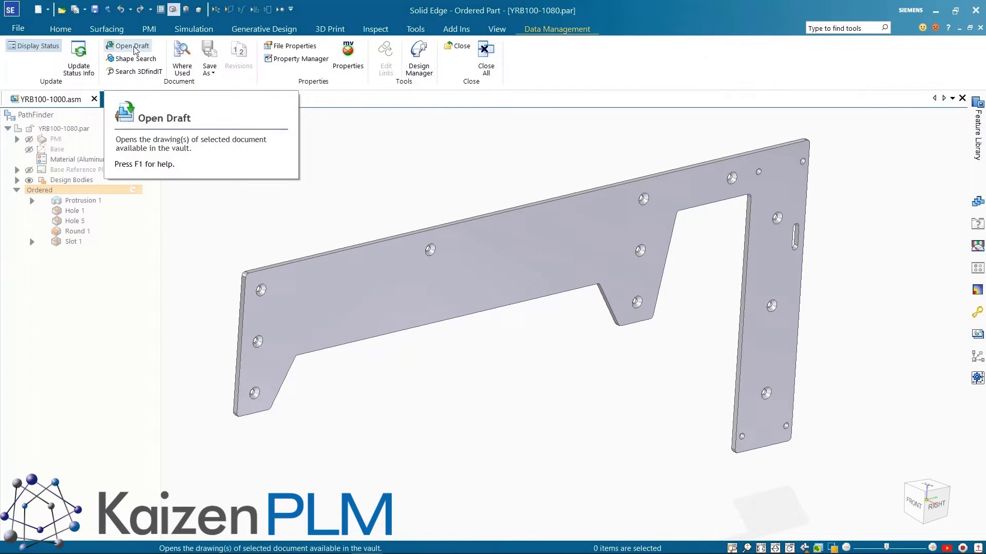
click(129, 45)
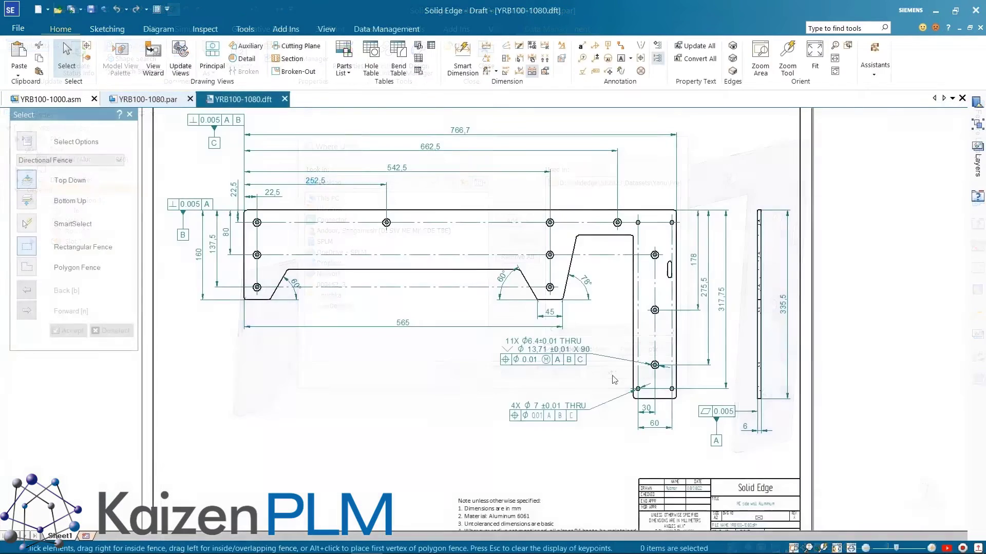
scroll(612, 376, up, 3)
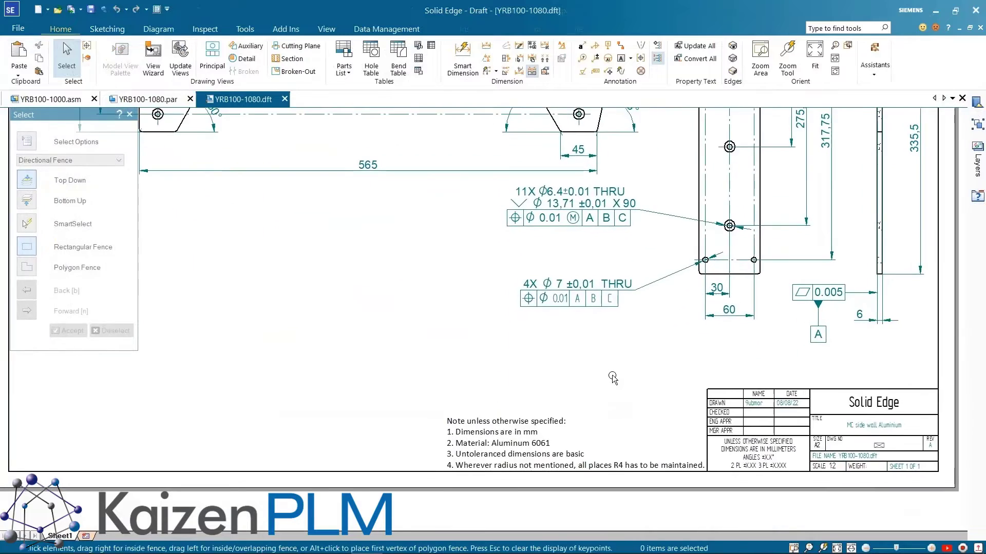
scroll(612, 376, down, 2)
scroll(612, 377, down, 2)
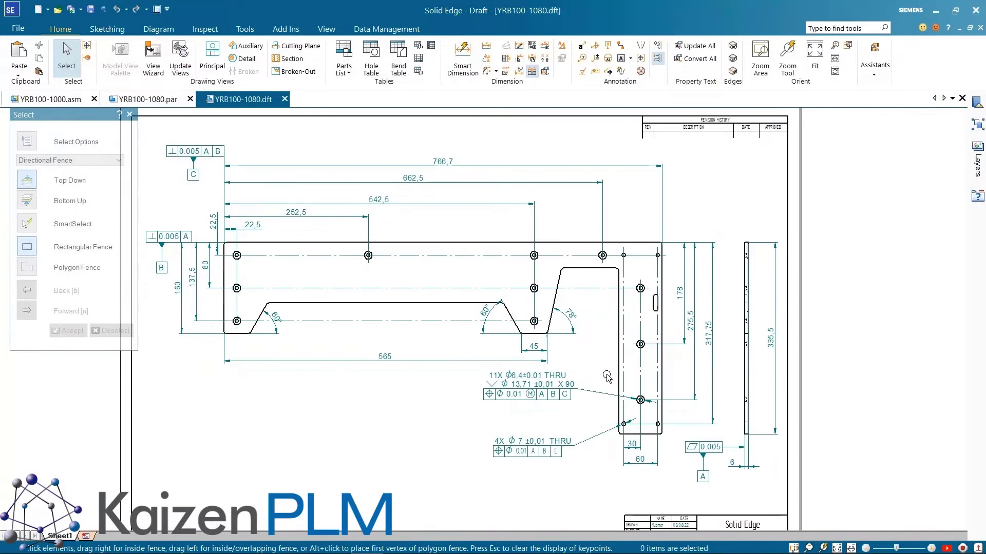
Step: Start Solid Edge Inspector and save the general tolerances according to DIN ISO 2768 (medium/mittel)
click(245, 29)
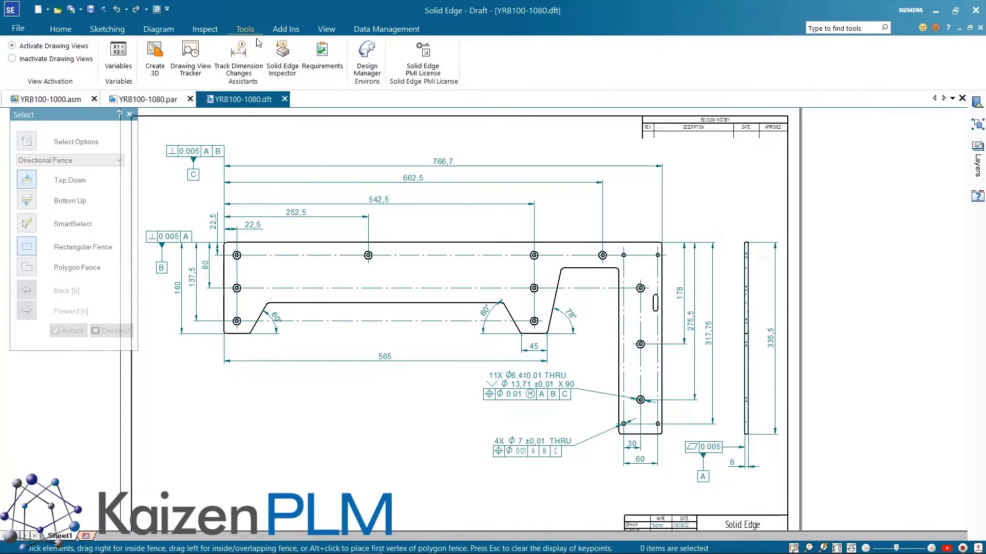
click(284, 69)
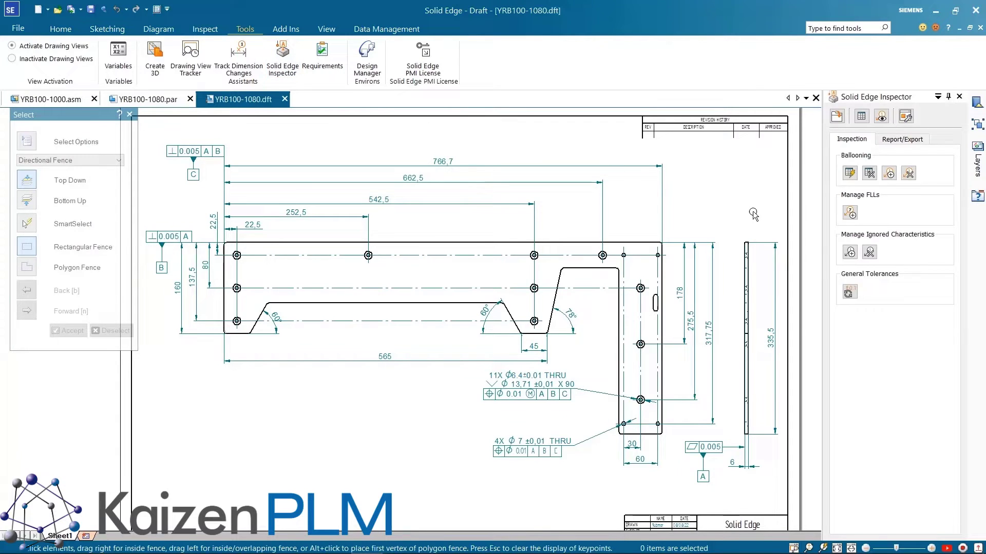
click(849, 293)
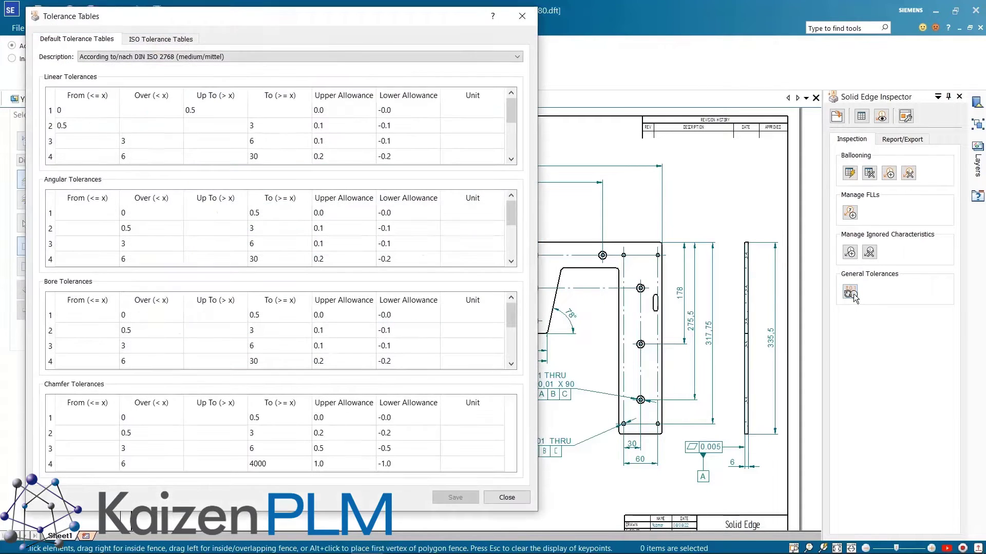
click(226, 58)
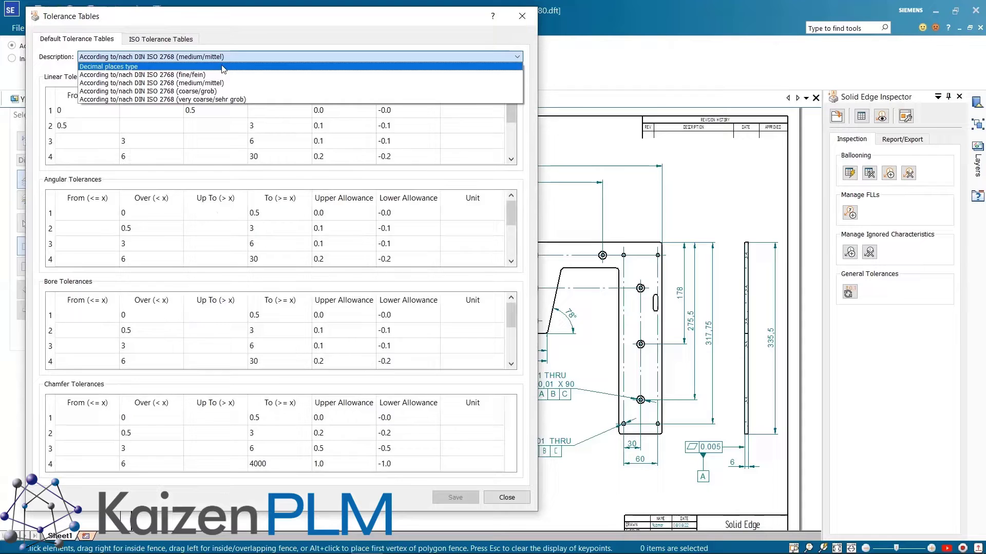
click(220, 67)
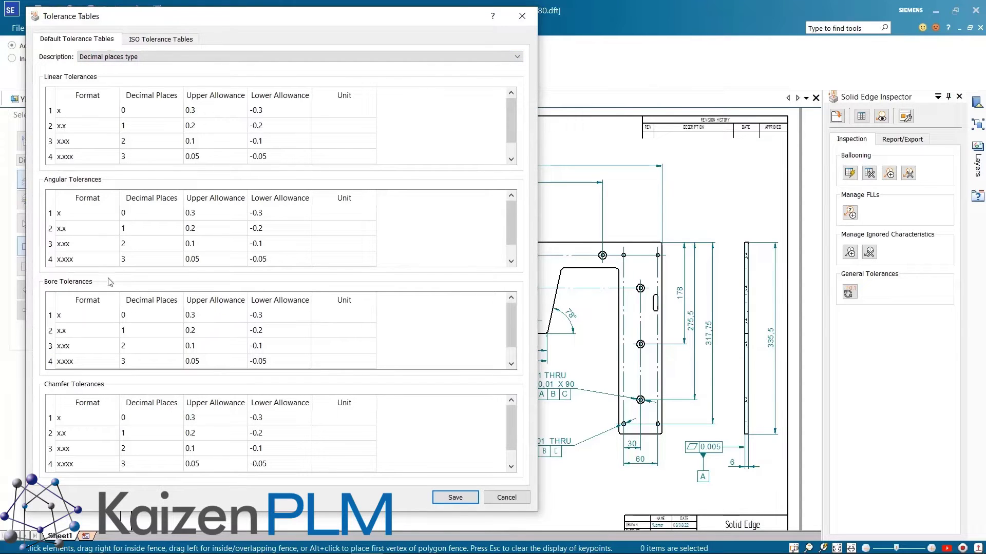
click(222, 59)
click(112, 86)
scroll(495, 231, down, 2)
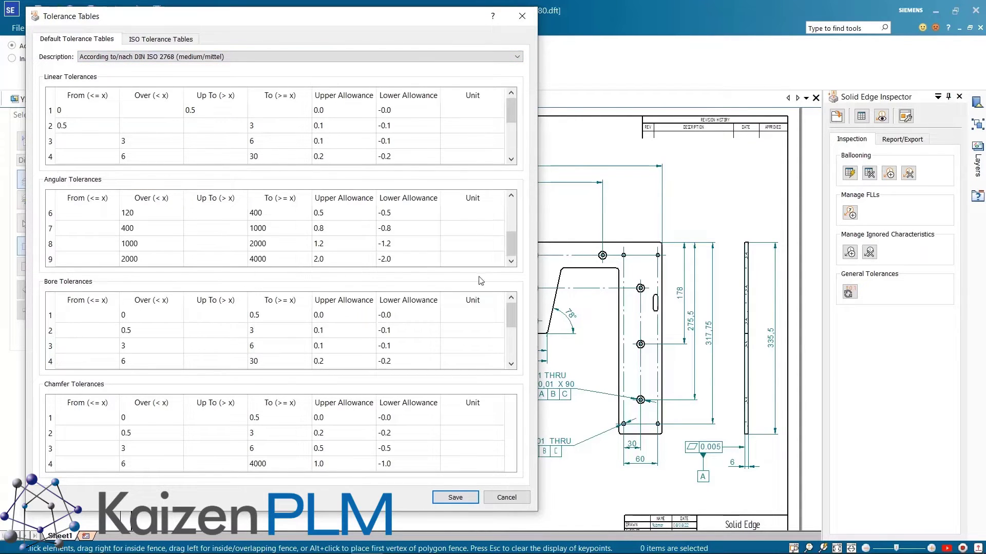
click(446, 498)
Step: Automatically balloon all dimensions and geometric tolerances on the YRB100-1080 drawing
click(850, 173)
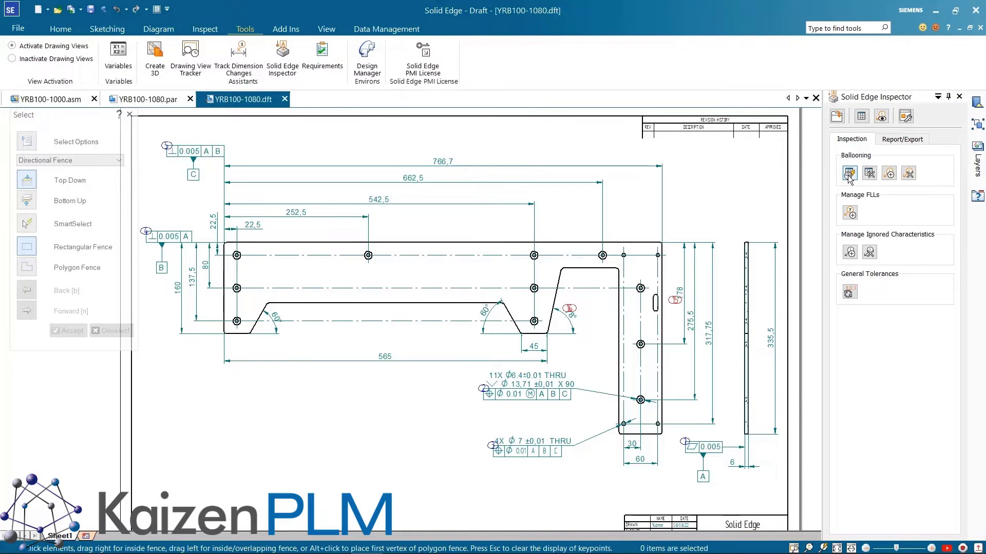
scroll(670, 182, up, 4)
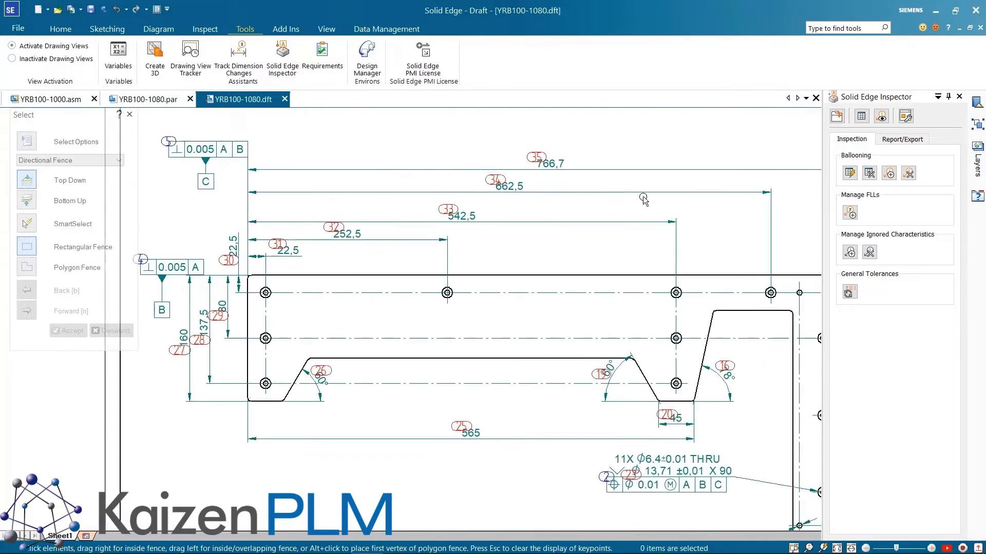
scroll(668, 277, down, 2)
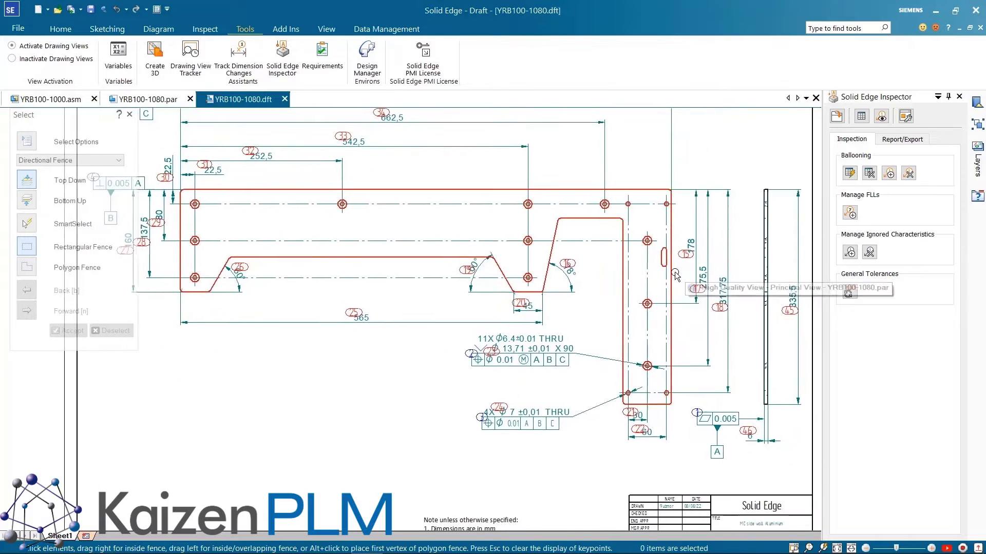
Step: Examine the inspection characteristics spreadsheet, checking the perpendicularity and diameter rows against the drawing
click(860, 118)
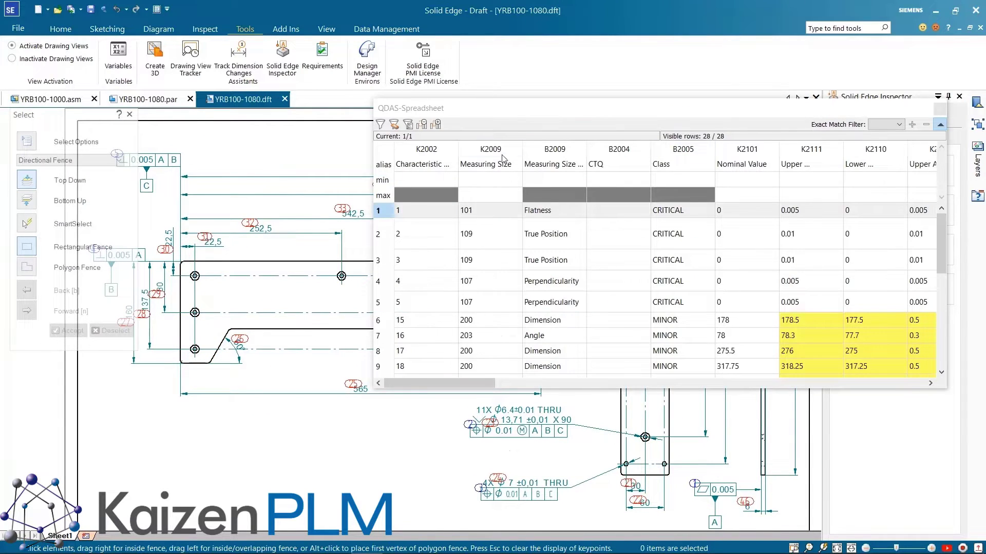
drag(490, 112, 514, 129)
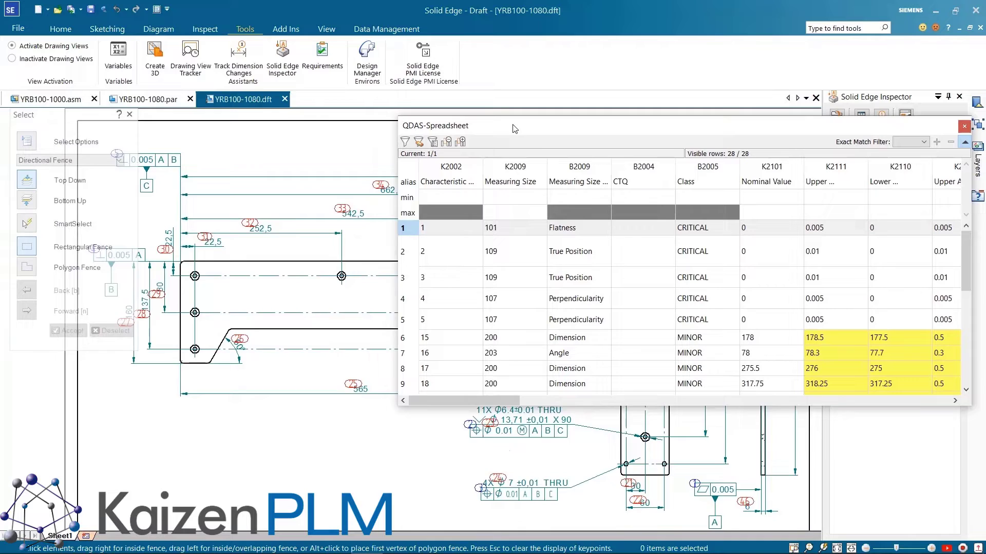
click(403, 299)
click(408, 319)
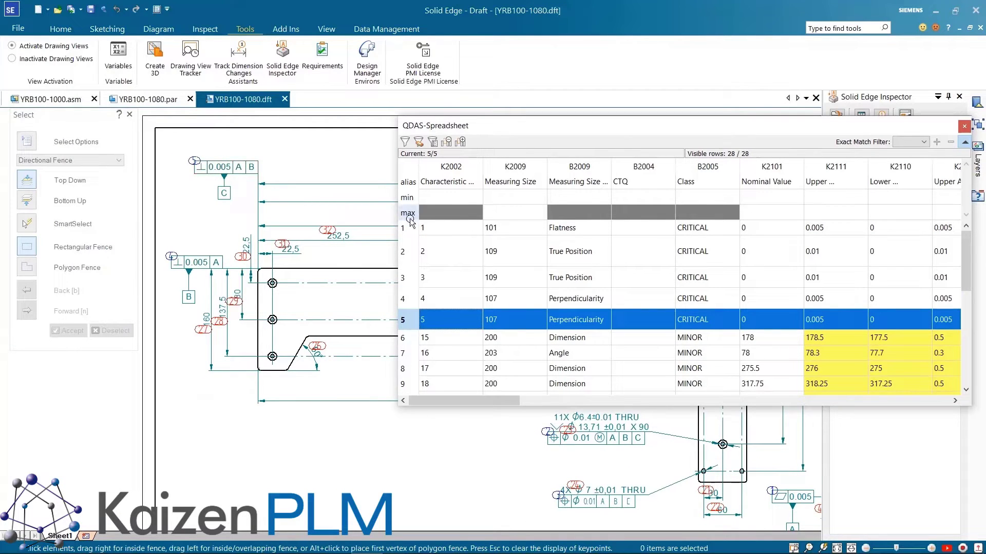
scroll(728, 391, down, 2)
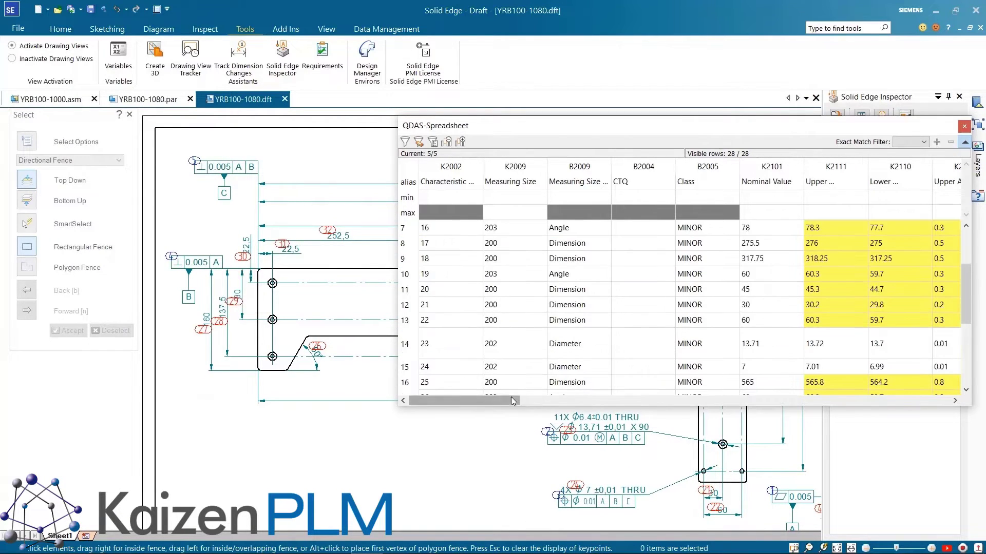
click(549, 401)
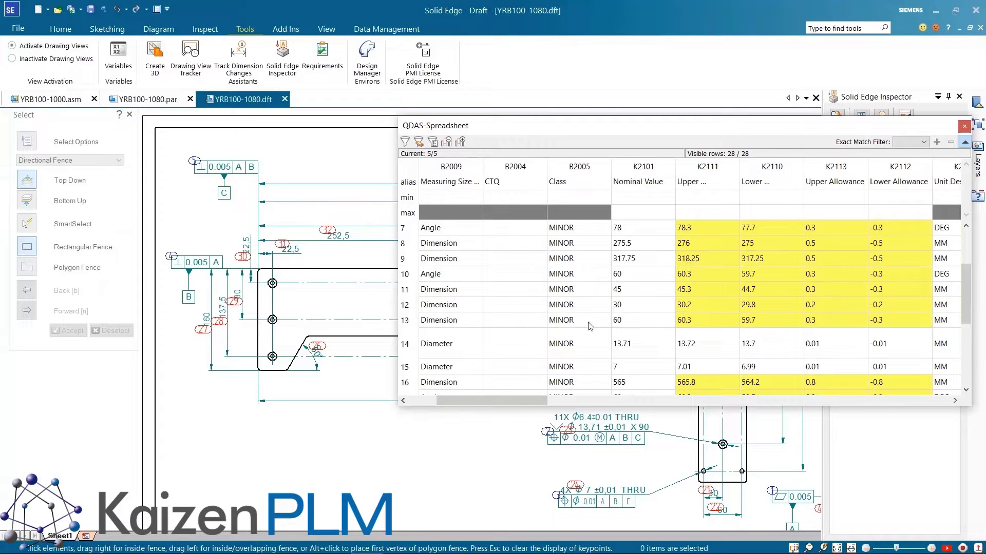
click(411, 349)
click(411, 374)
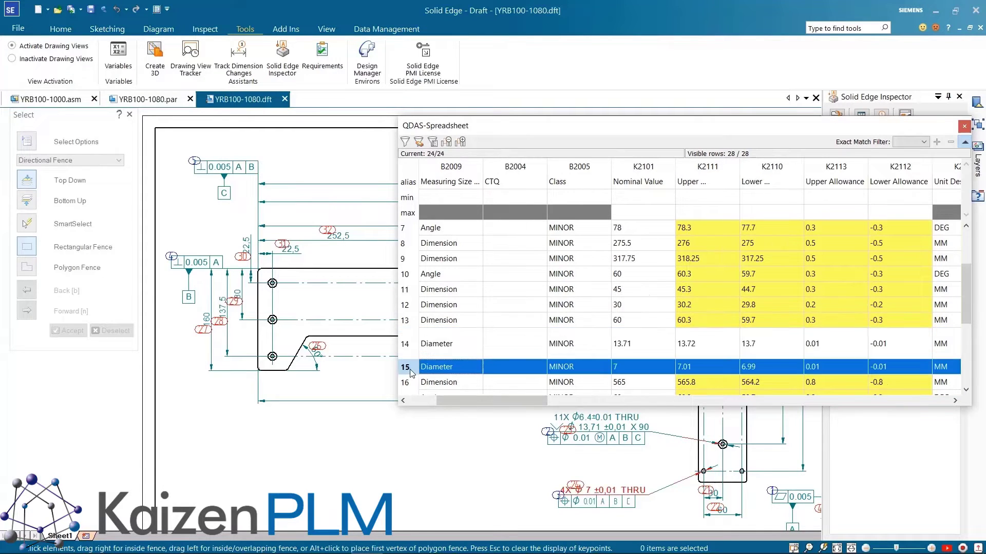
Step: Classify the diameter characteristics 23 and 24 as CRITICAL, commit the change and close the spreadsheet
click(412, 351)
shift+click(406, 369)
right_click(598, 355)
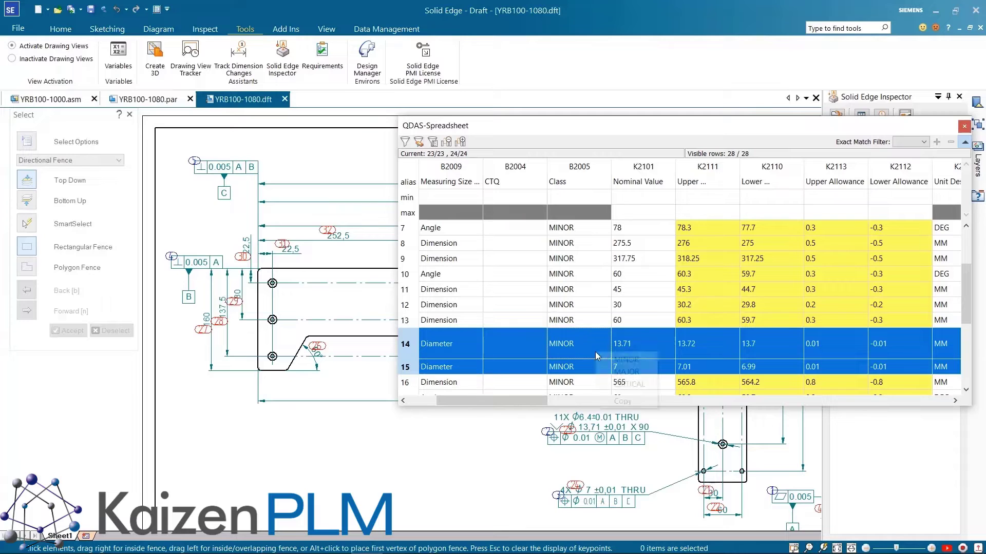
click(629, 384)
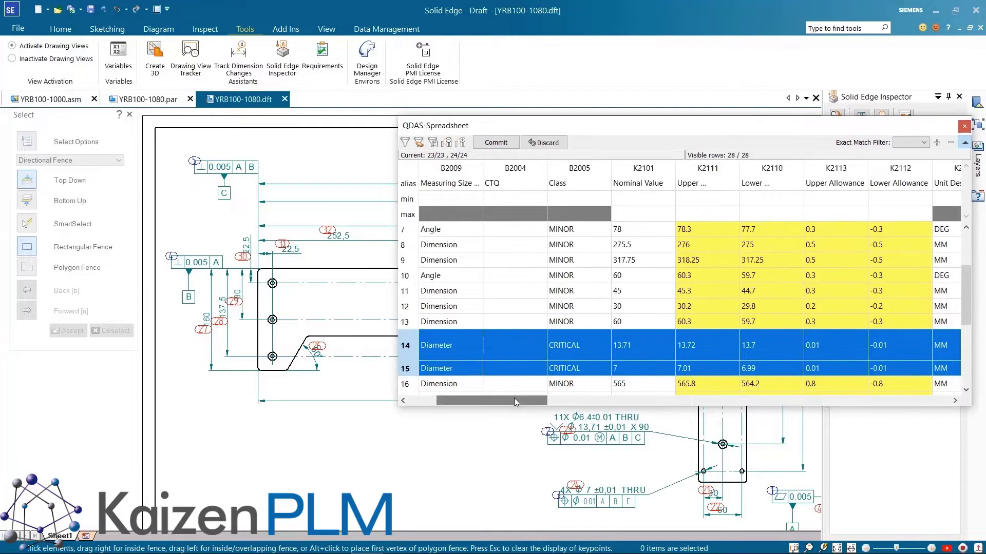
drag(513, 401, 485, 401)
click(496, 143)
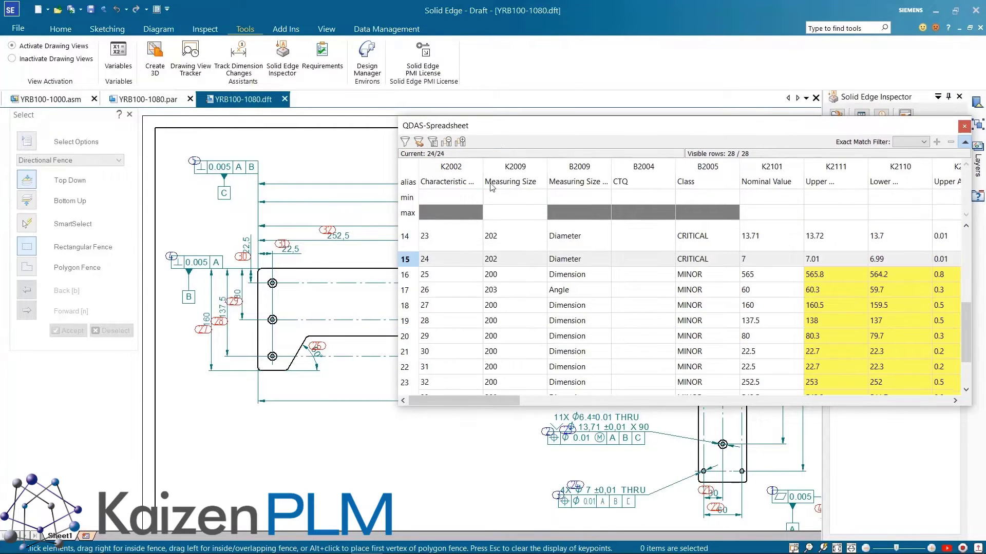
click(963, 126)
scroll(521, 347, down, 2)
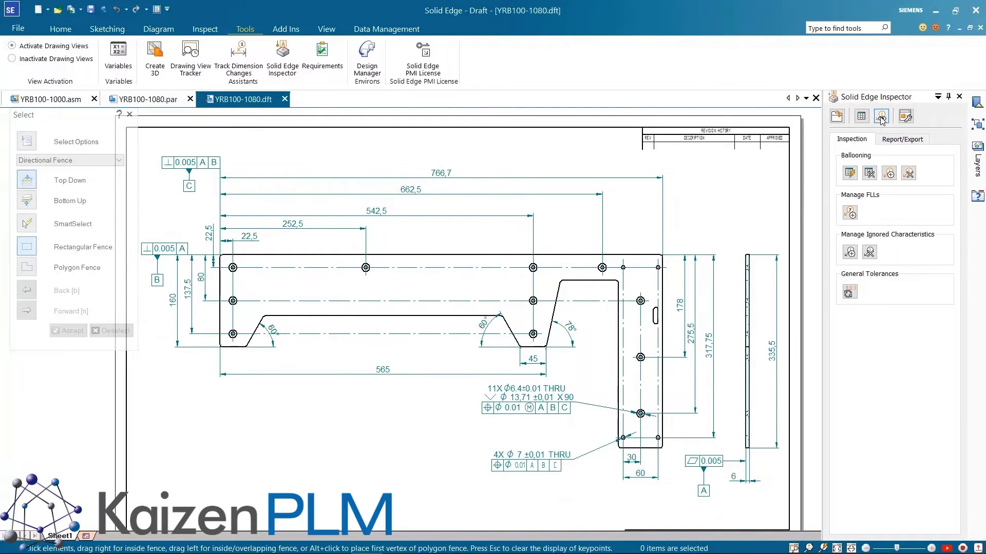
Step: Export the inspection data as a project file including drawings to the SE Inspector Projects directory
click(896, 141)
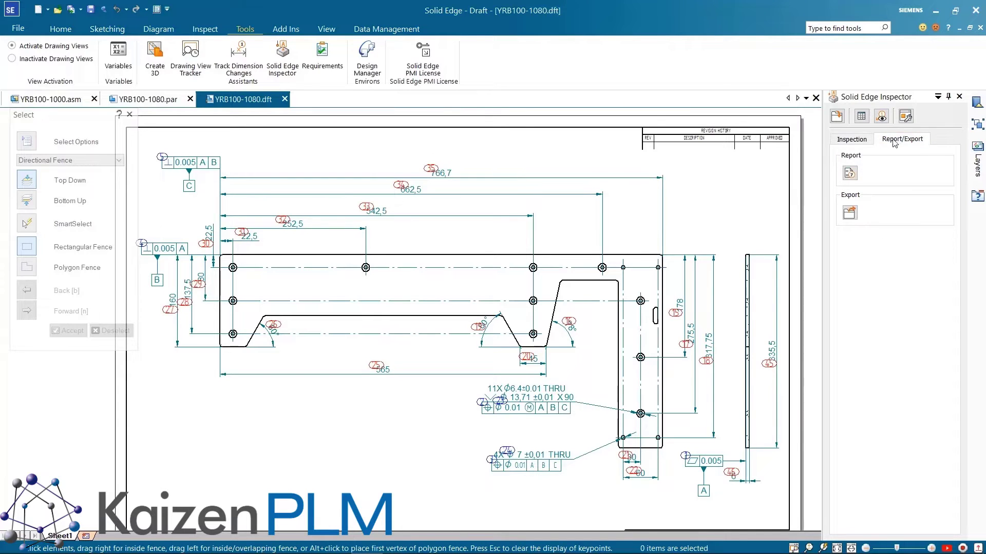
click(851, 215)
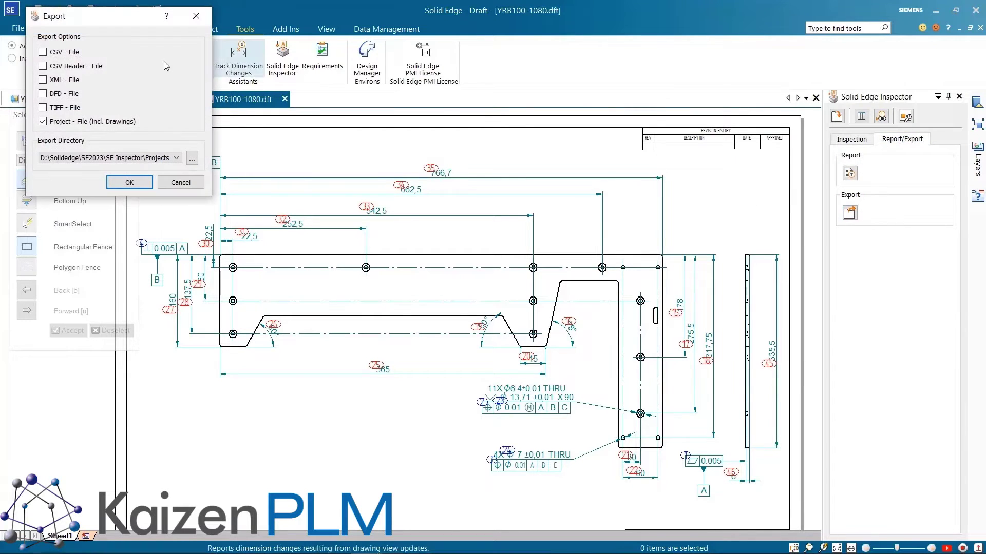
click(129, 183)
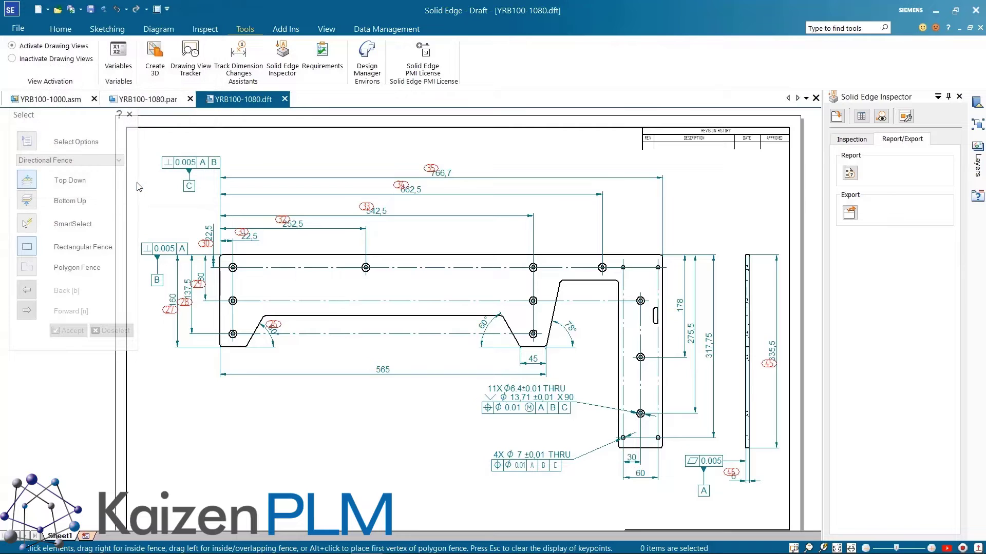
Step: Delete the drawing's inspection property list, then restore the balloons by opening the exported inspection project
click(852, 140)
click(869, 173)
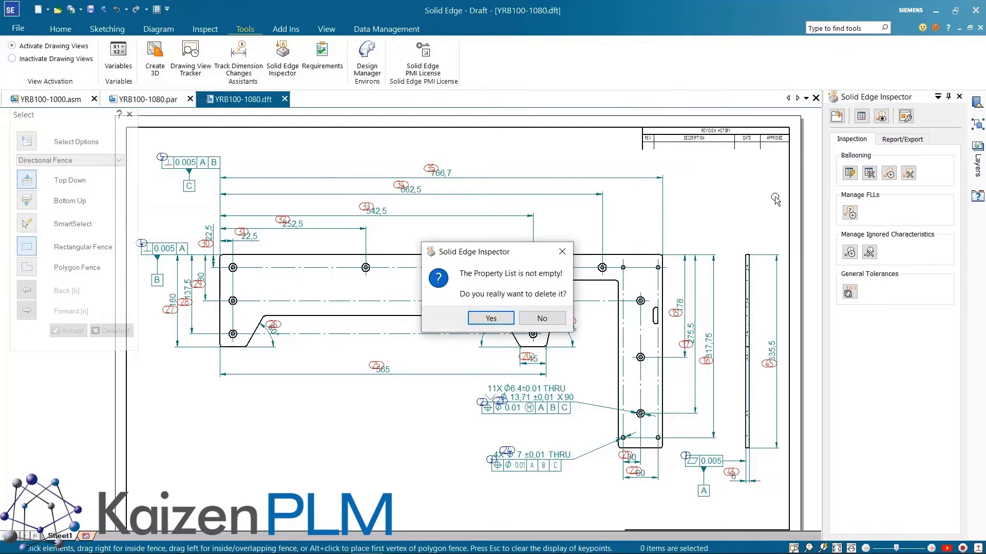
click(491, 319)
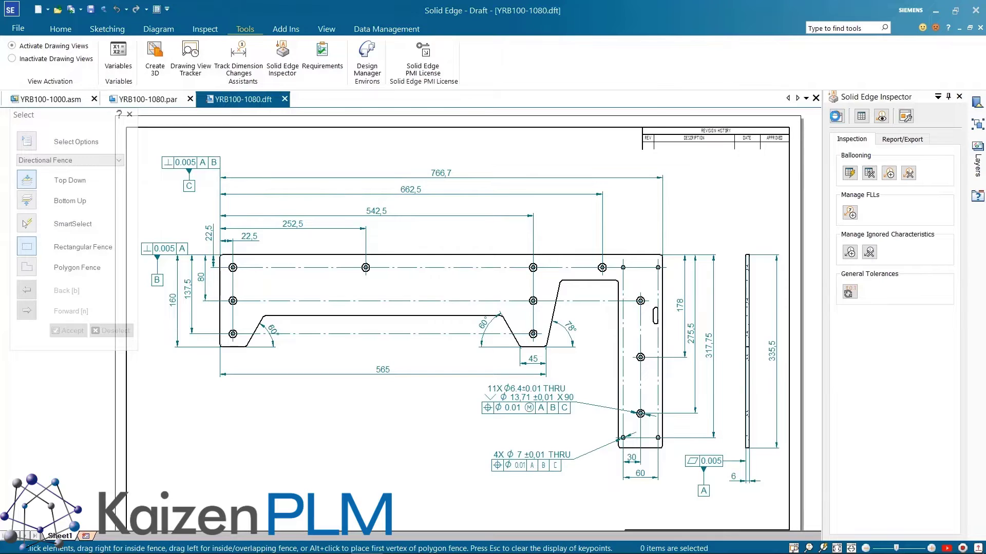
click(836, 117)
click(339, 112)
click(546, 310)
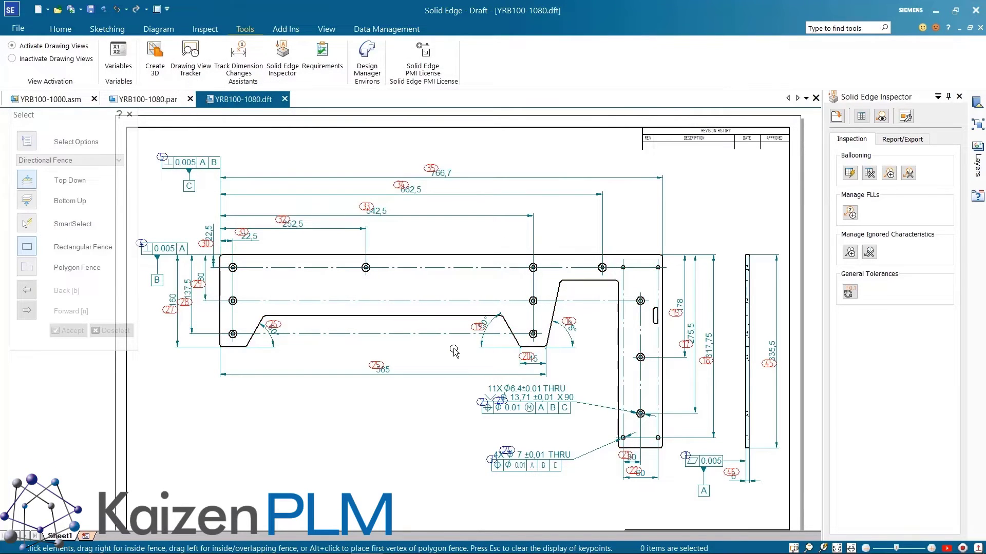
Step: Create an Excel Report of the inspection data named YRB100-1080-Rev A and look through it
click(896, 141)
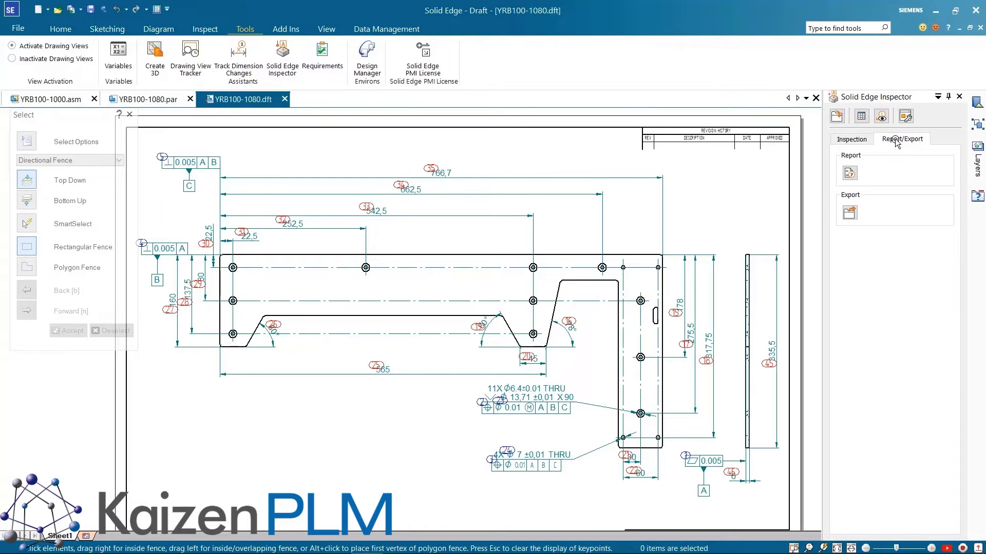
click(849, 174)
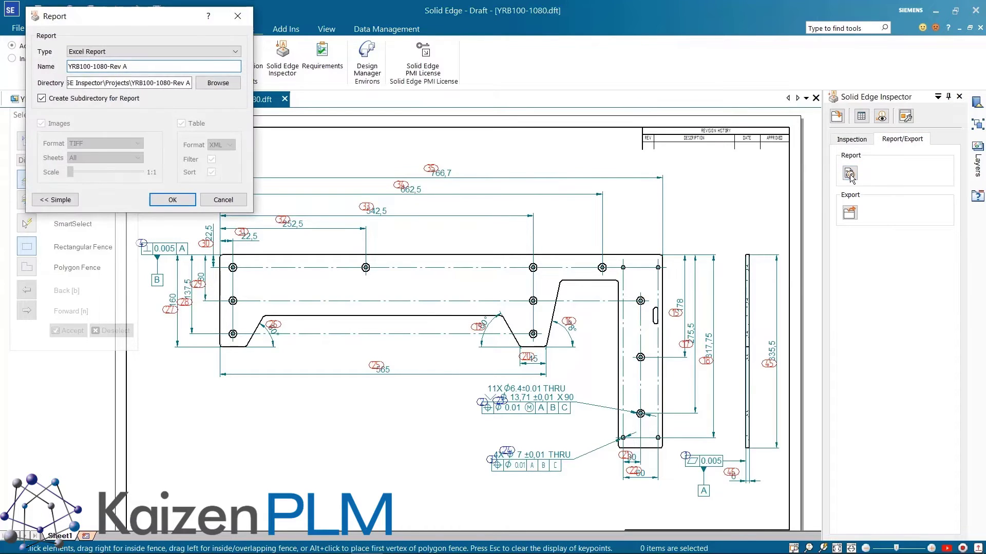
click(115, 55)
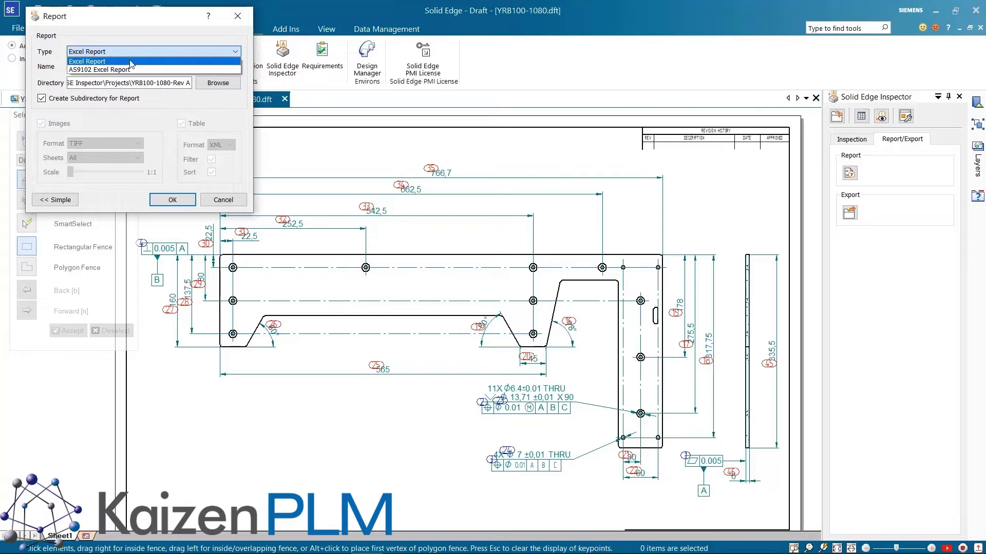
click(129, 64)
click(166, 201)
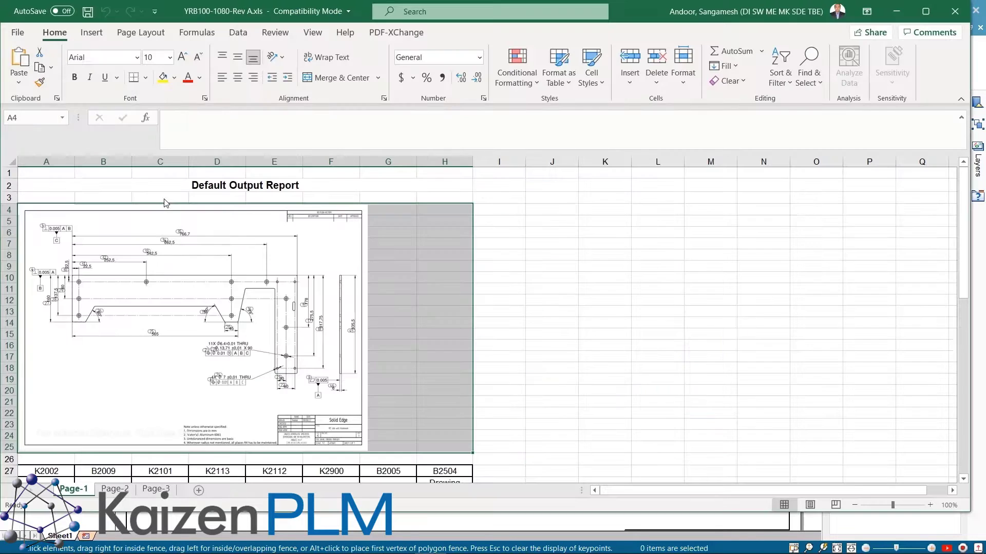
scroll(252, 326, down, 3)
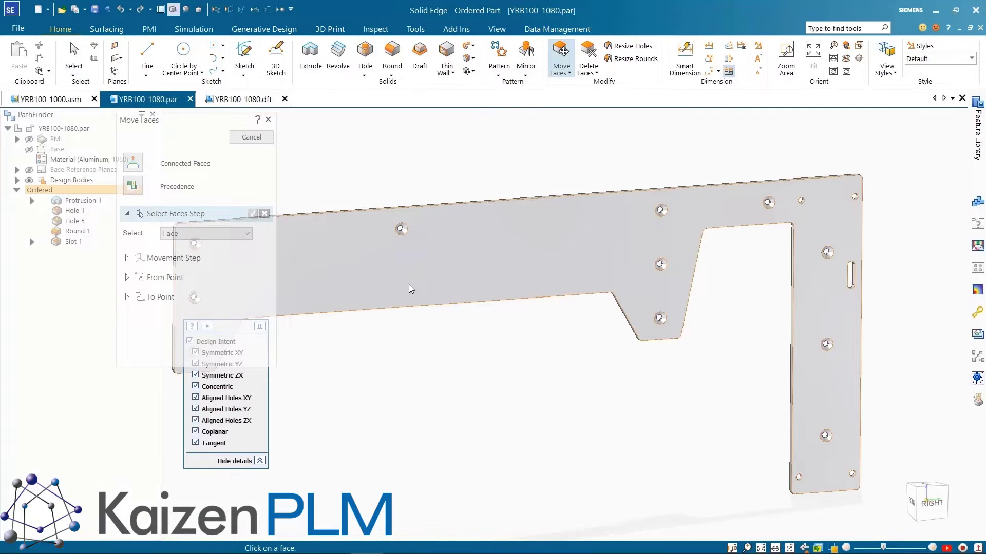
Step: Move the faces of the three aligned holes near the plate's narrow end 2.5 mm away from the end edge
scroll(352, 285, up, 5)
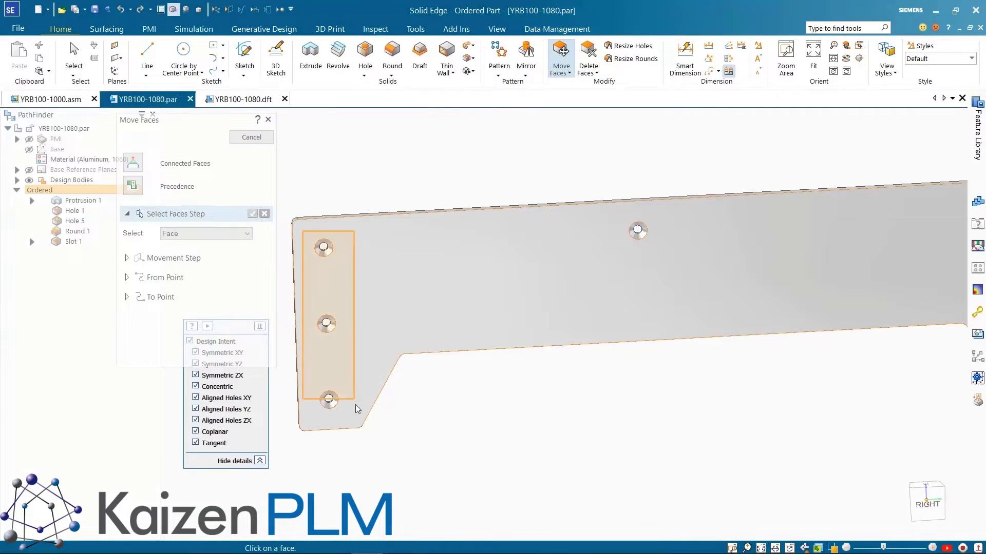
drag(356, 405, 357, 411)
click(252, 214)
click(290, 249)
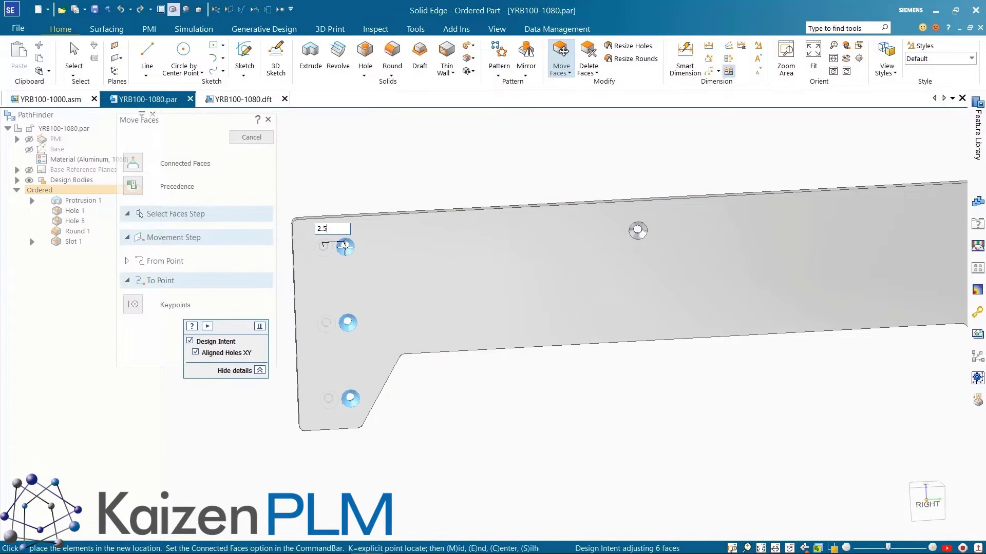
key(Return)
key(Escape)
scroll(241, 251, down, 5)
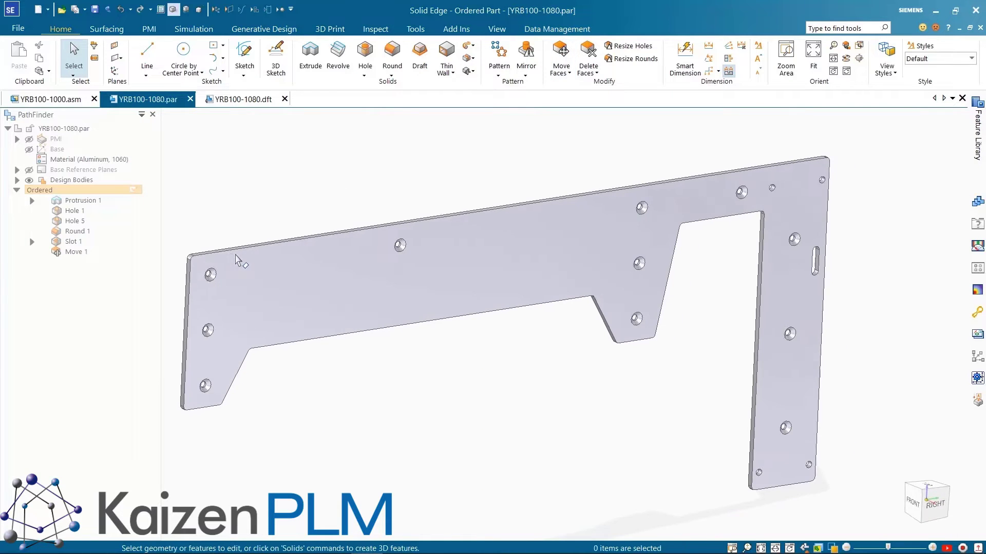
Step: Switch to the YRB100-1080 drawing and update its views to reflect the moved holes
click(243, 99)
scroll(295, 256, up, 5)
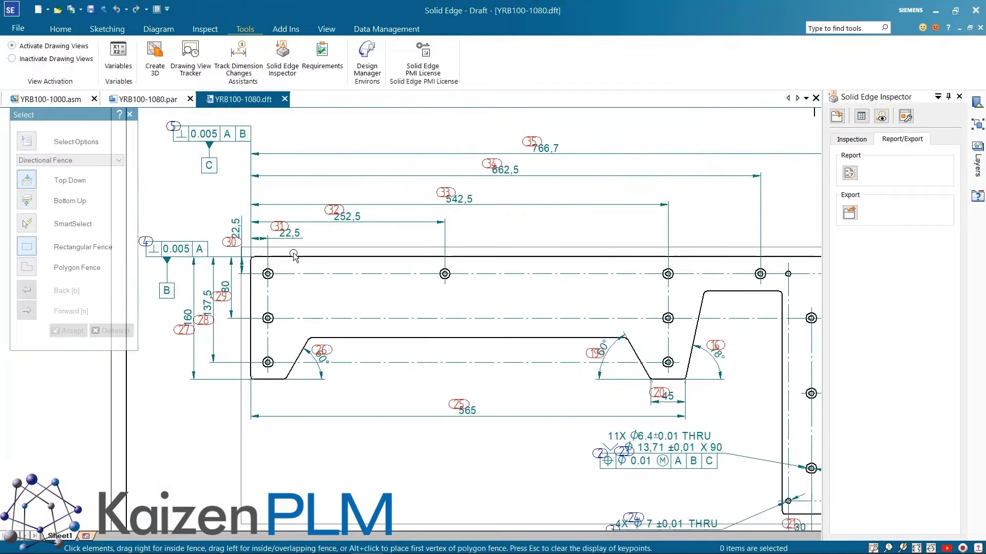
click(60, 28)
click(180, 56)
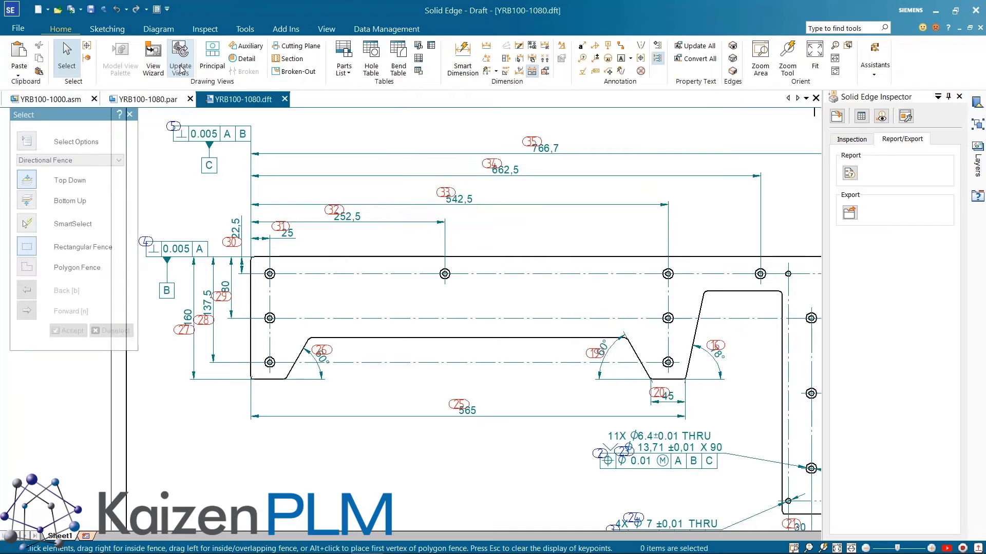
Step: Delete the 60° angle dimension at balloon 19 on the front view
scroll(635, 398, up, 1)
right_click(628, 351)
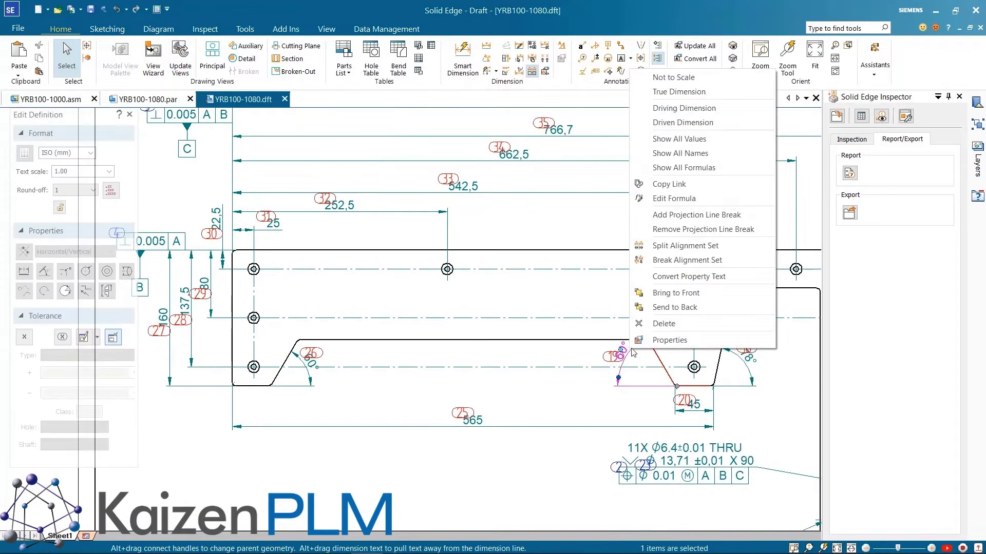
click(663, 321)
Step: Dimension the vertical distance between the plate's upper edge and the long recessed lower edge with Smart Dimension
click(463, 58)
click(539, 250)
click(590, 340)
click(581, 295)
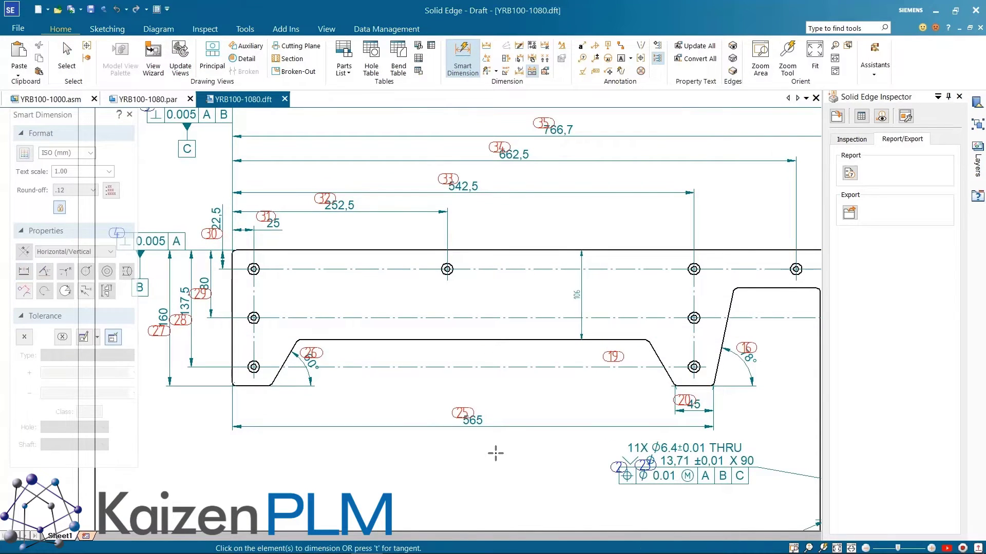
Step: Rerun automatic ballooning on the revised drawing and check the balloons around the changed dimensions
scroll(495, 454, down, 2)
click(842, 139)
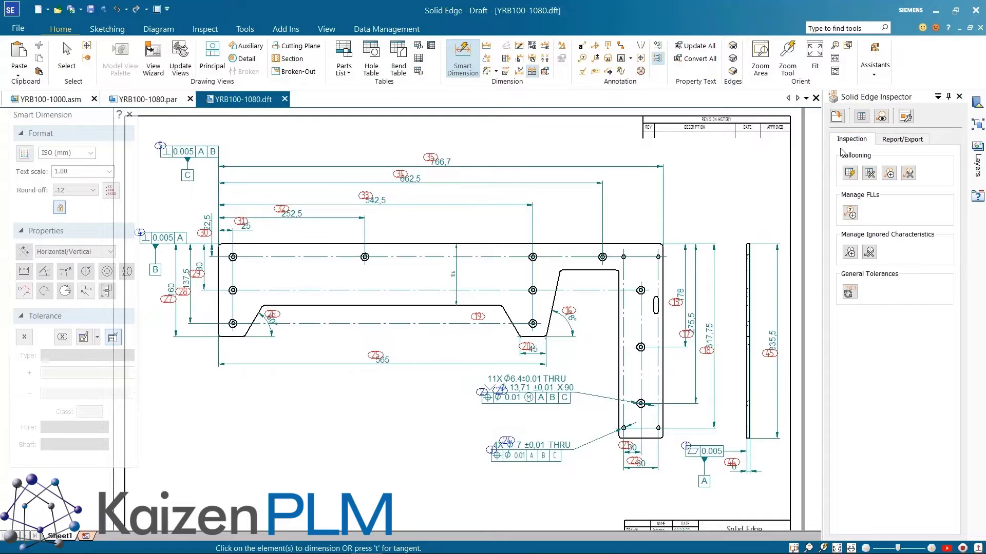
click(850, 175)
click(459, 330)
scroll(459, 290, down, 1)
scroll(513, 298, up, 2)
scroll(513, 298, down, 2)
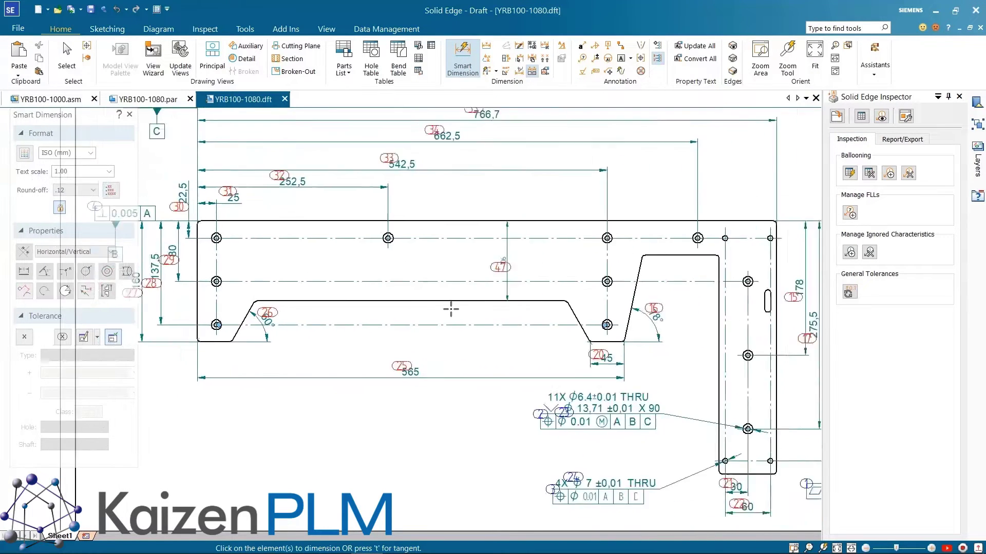
Step: Filter the inspection spreadsheet's drawing change status text to Deleted, Modified and New
click(860, 116)
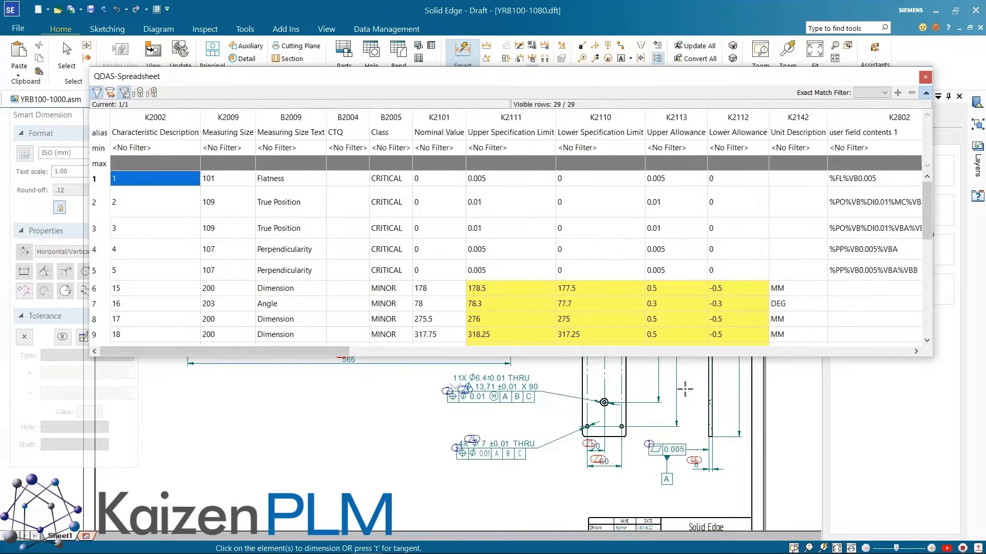
double_click(695, 352)
drag(695, 351, 654, 351)
click(265, 152)
click(196, 166)
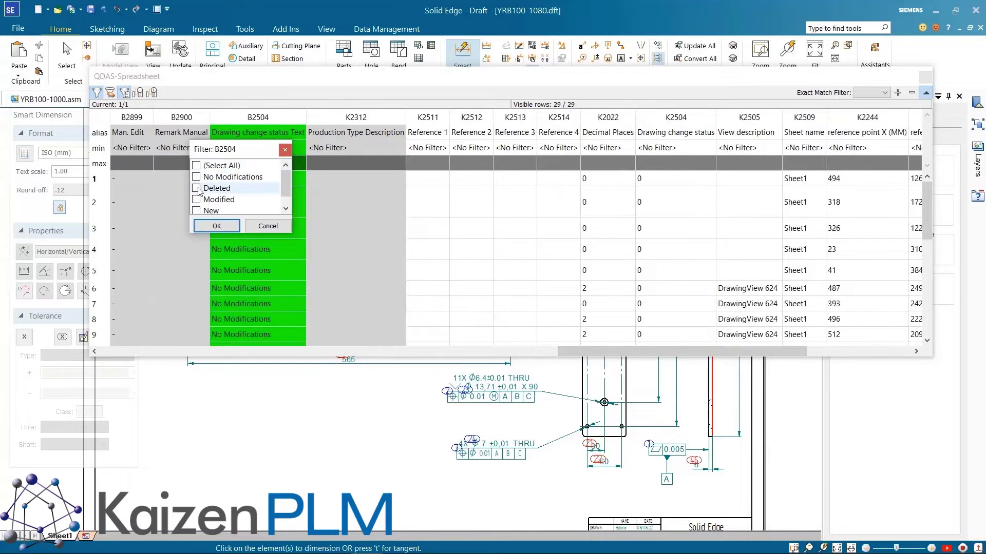
click(196, 188)
click(196, 199)
click(196, 210)
click(216, 226)
Step: Compare the filtered characteristics with the drawing, then clear all filters and close the spreadsheet
mouse_move(272, 77)
mouse_down()
mouse_move(352, 179)
mouse_move(374, 346)
mouse_up()
click(202, 479)
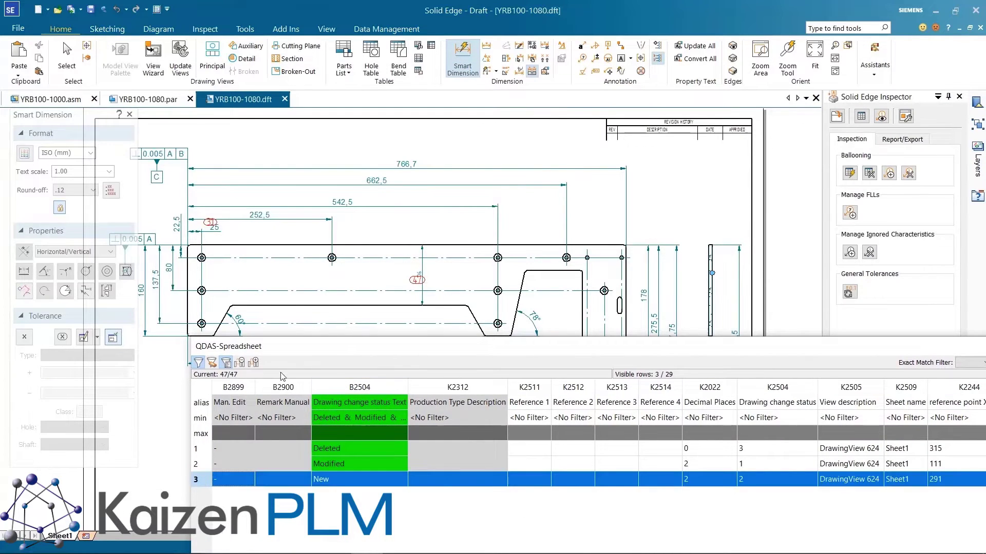
drag(557, 352, 470, 246)
click(410, 516)
drag(410, 516, 175, 515)
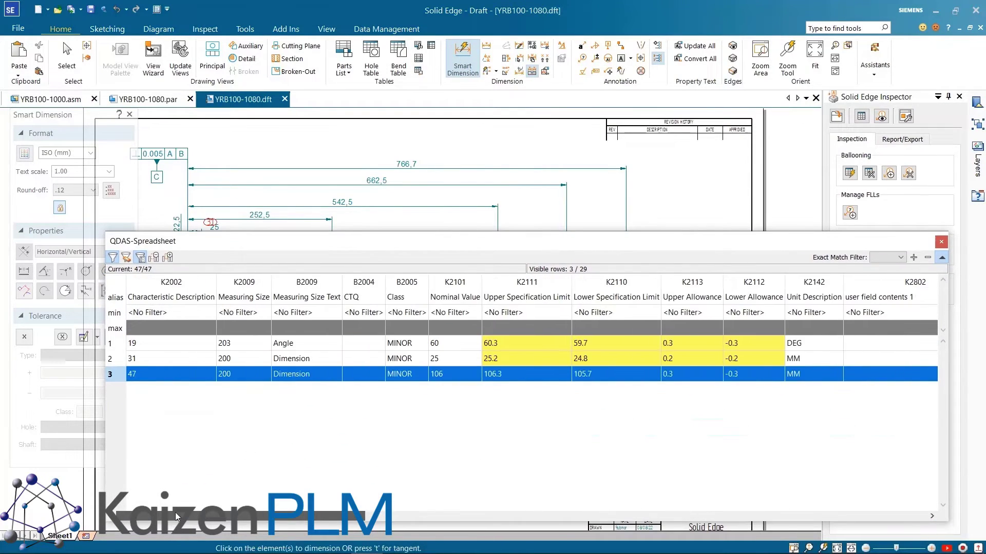
click(131, 257)
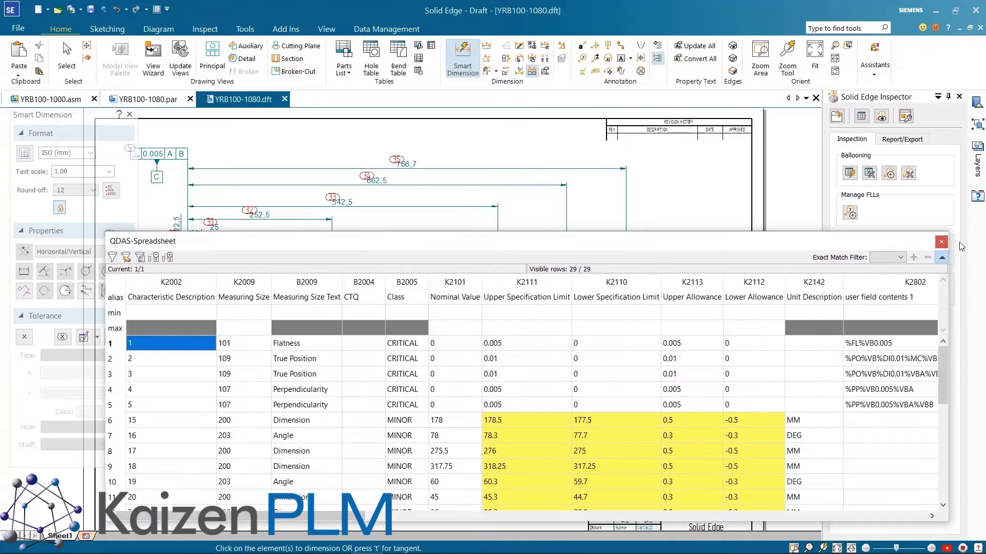
click(941, 241)
Step: Create an Excel Report of the full inspection data named YRB100-1080-Rev B
click(902, 140)
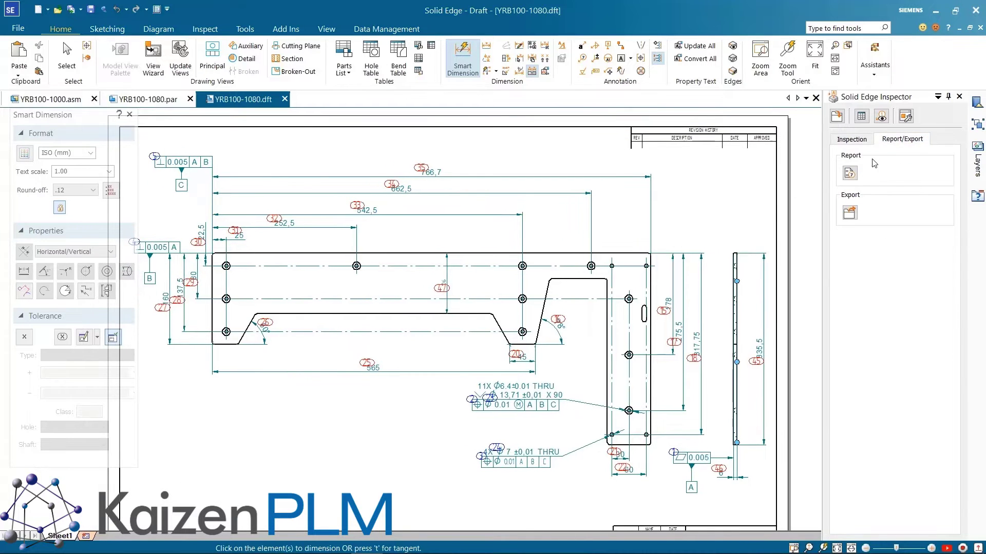
click(850, 173)
double_click(125, 66)
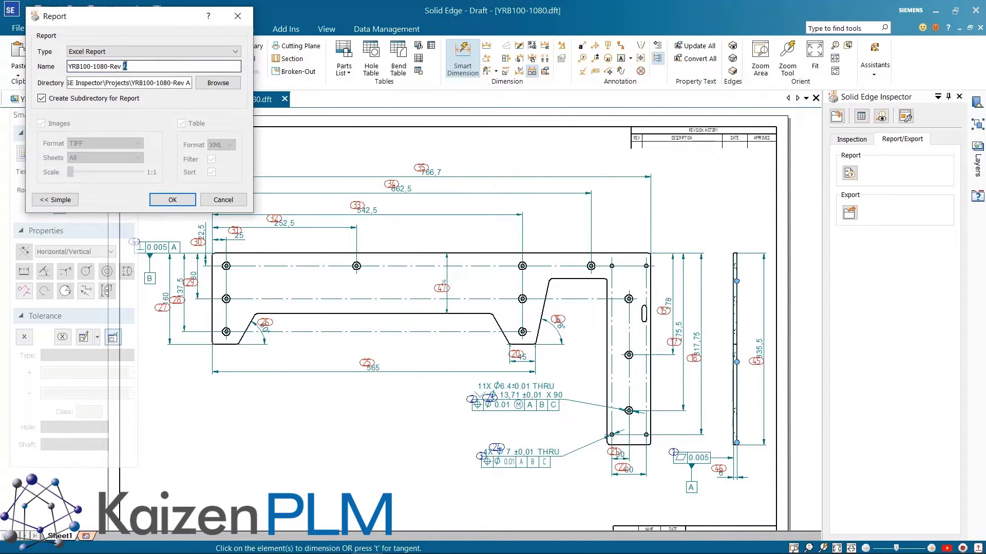
click(171, 200)
Step: Examine the deleted, modified and new characteristics in the Rev B report's drawing change status column
scroll(444, 250, down, 10)
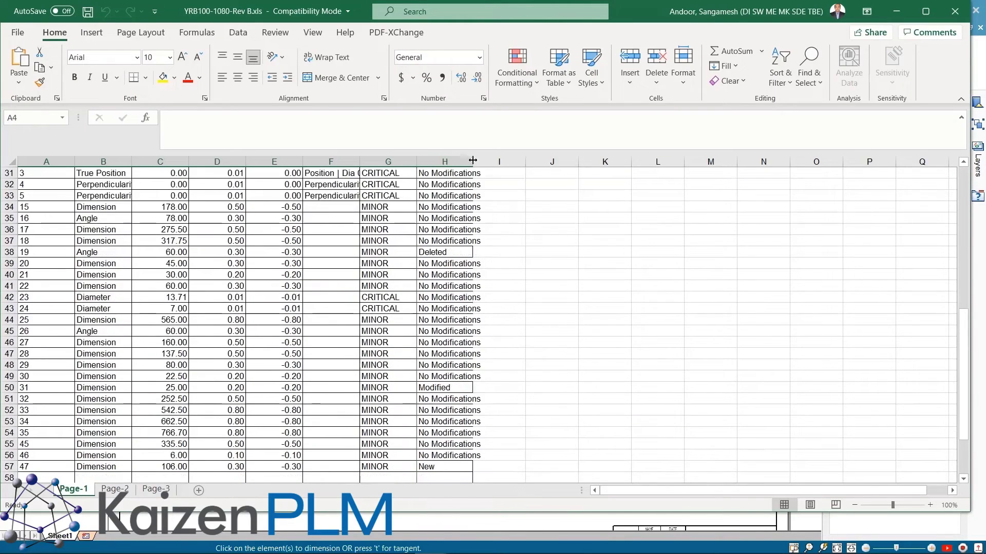
click(444, 250)
click(434, 387)
click(432, 466)
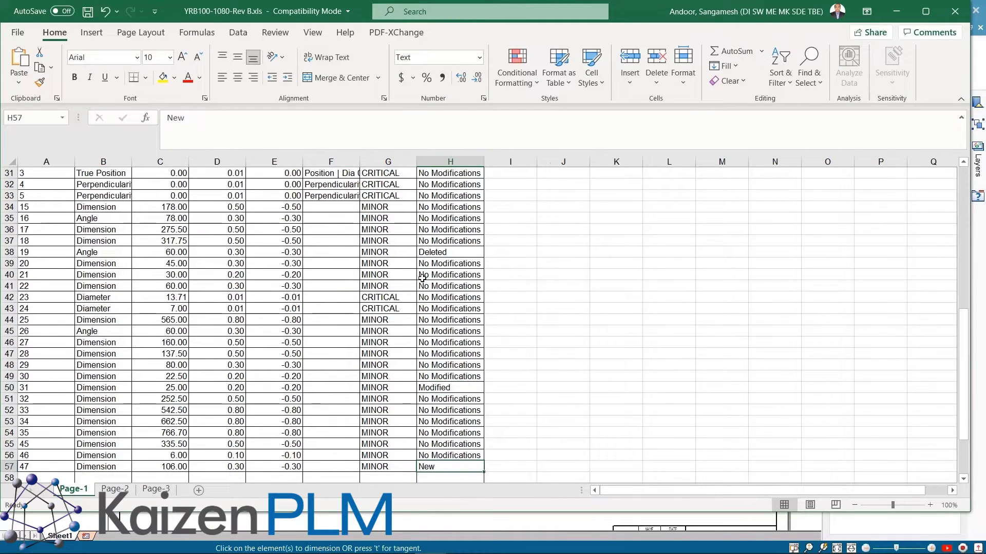
click(5, 251)
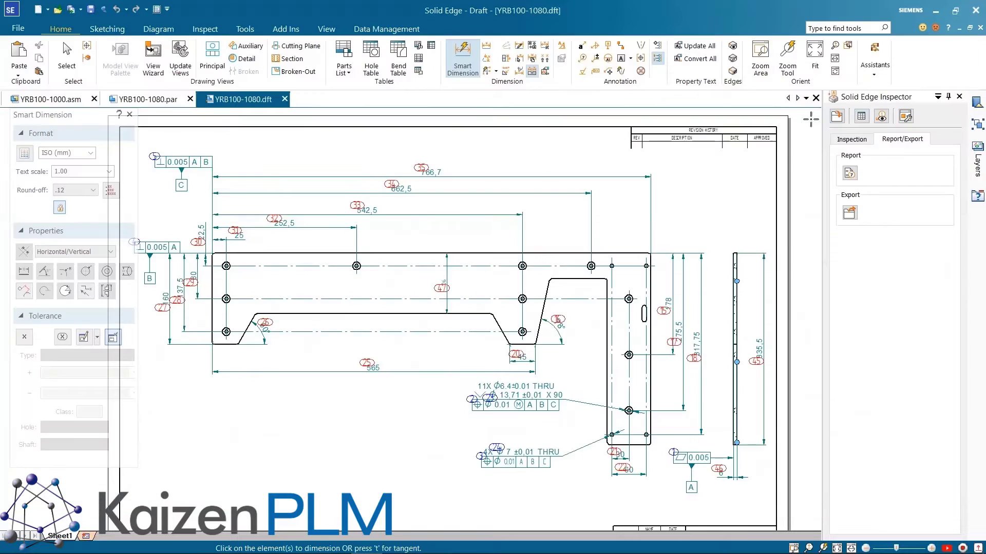
Step: Filter the inspection characteristics by drawing change status to Deleted, Modified and New, and close the spreadsheet with the filter kept
click(635, 516)
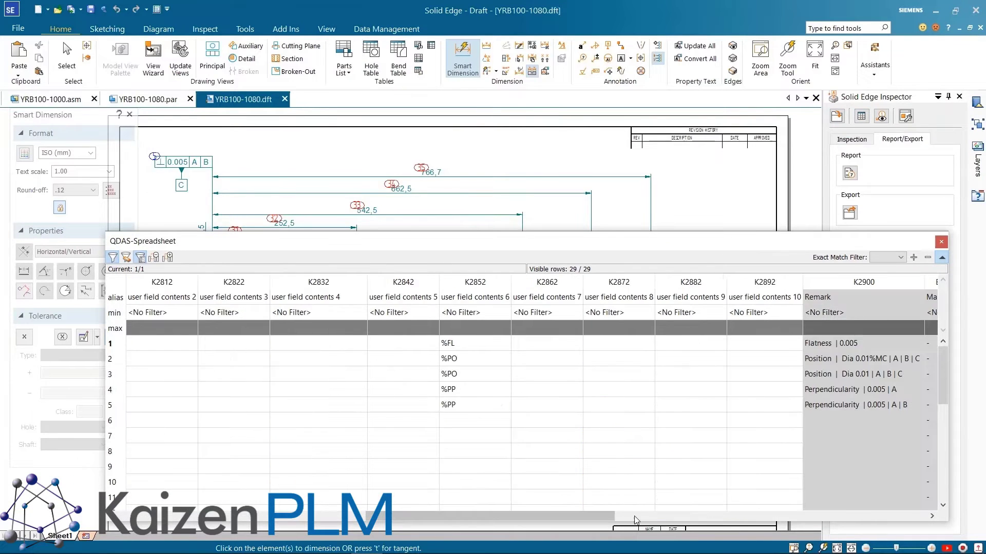
click(634, 516)
click(185, 315)
click(113, 330)
click(113, 352)
click(133, 391)
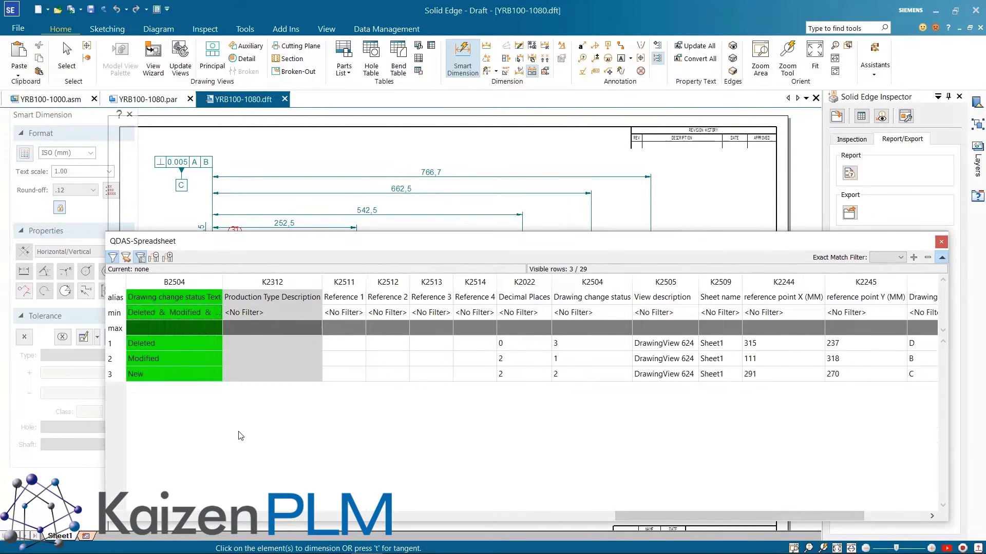
click(142, 519)
click(940, 242)
Step: Create an Excel Report of the filtered changes named YRB100-1080-Rev Compare and check its characteristic rows
click(850, 172)
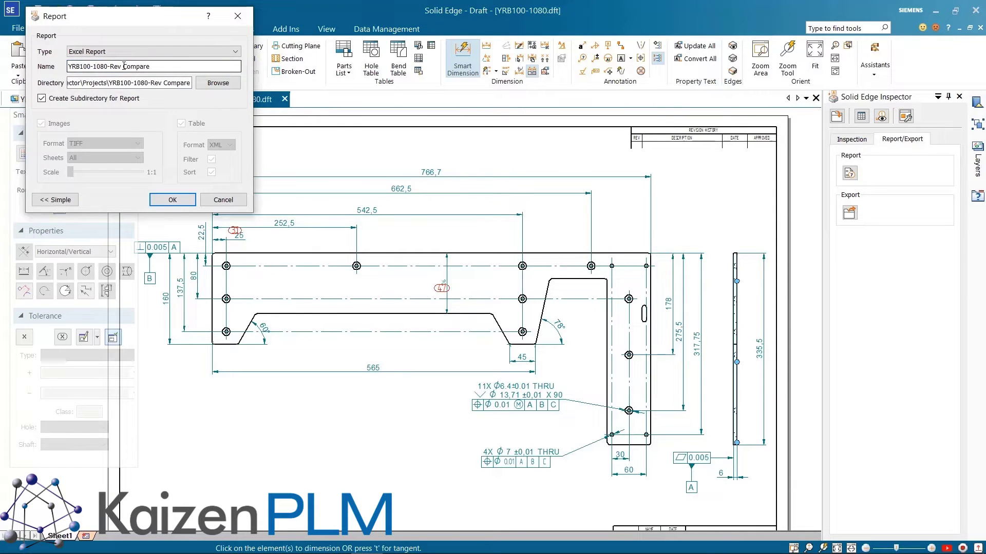
click(172, 199)
scroll(335, 398, down, 3)
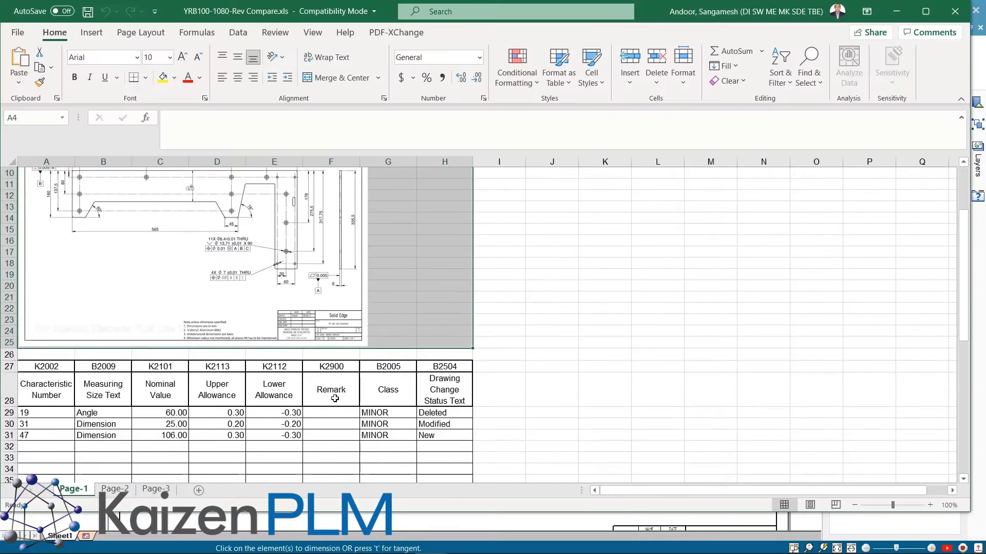
drag(6, 412, 6, 436)
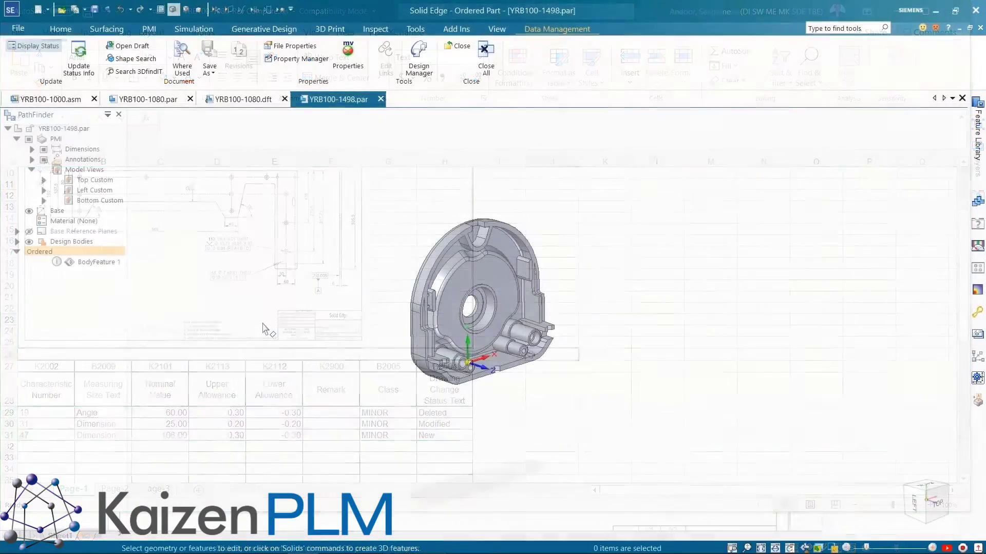
Step: Apply the Top Custom PMI model view on the YRB100-1498 part
click(92, 181)
right_click(91, 182)
click(154, 189)
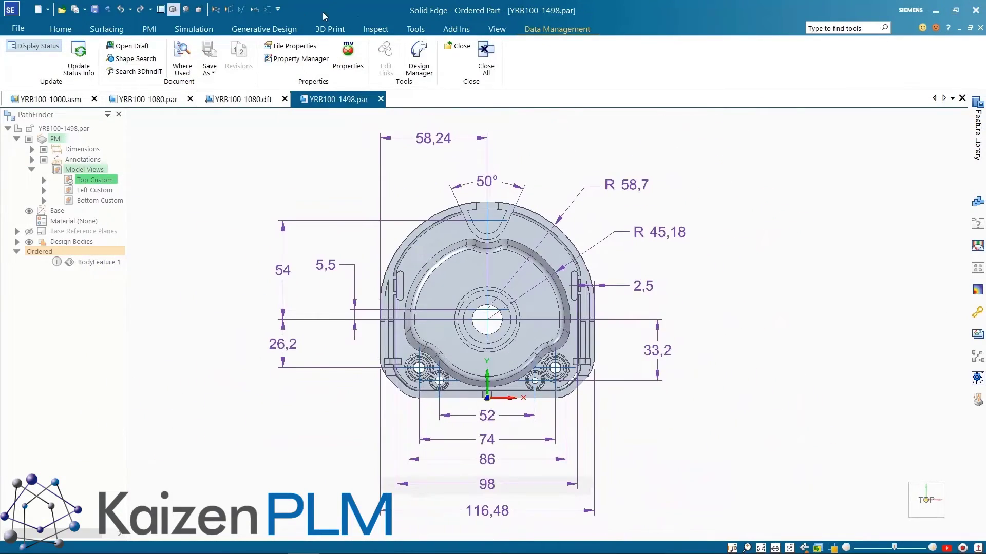
Step: Choose and save the default general tolerance table in Solid Edge Inspector, and start ballooning the part's PMI characteristics
click(149, 30)
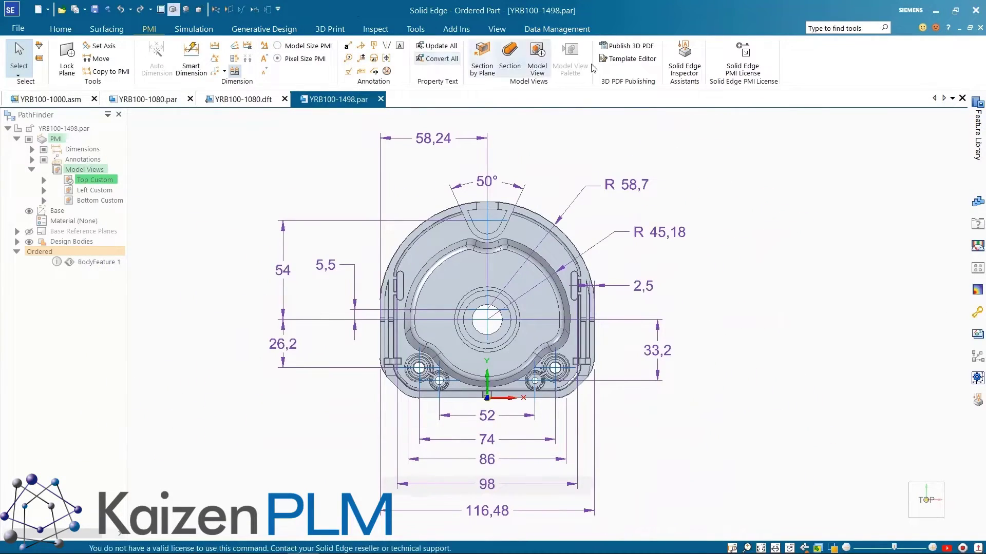
click(684, 54)
click(875, 269)
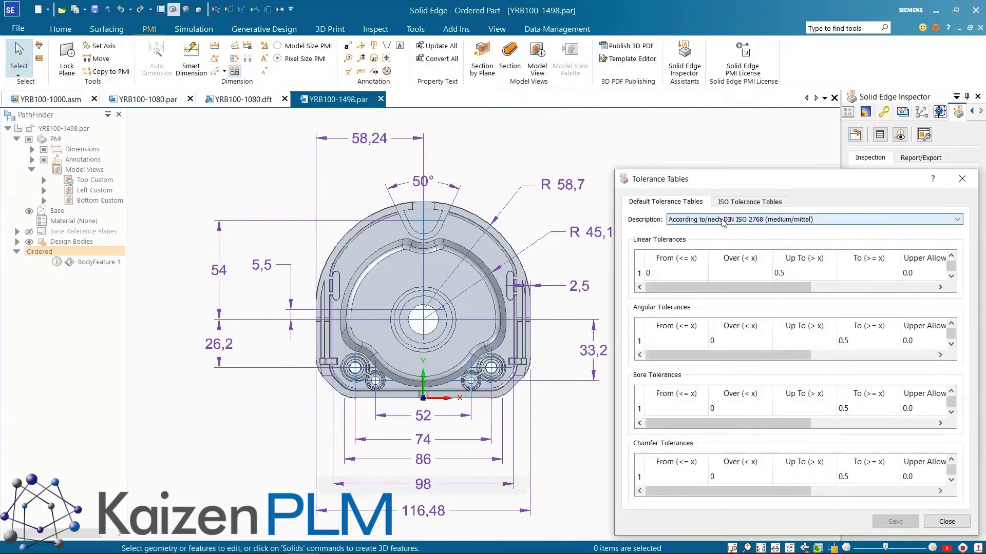
click(722, 223)
click(726, 243)
click(889, 523)
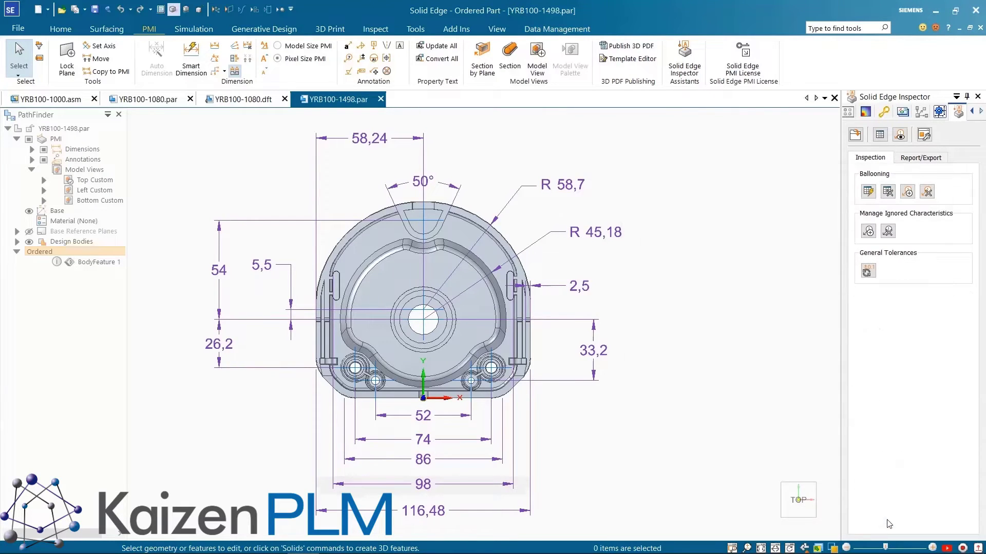
click(868, 191)
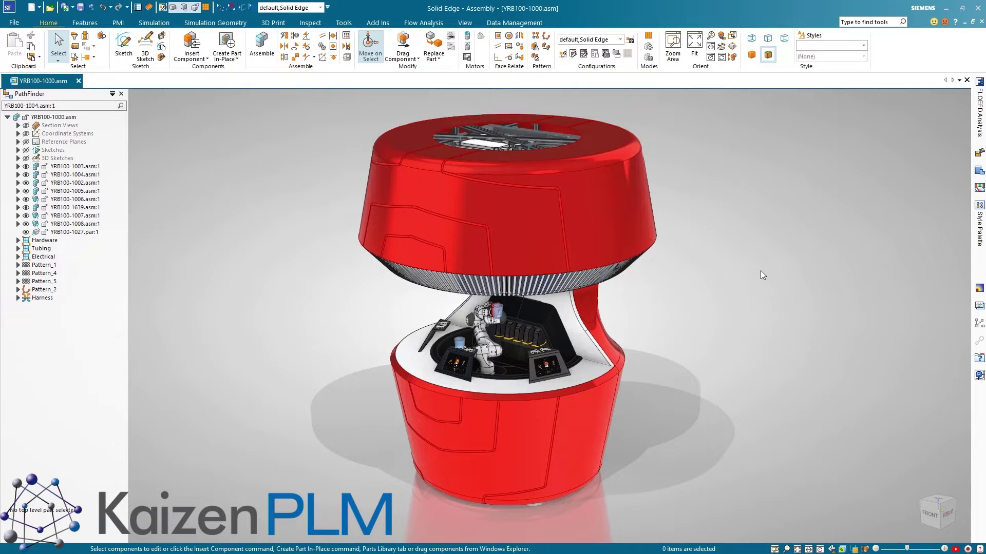
Step: Apply the 04-Explode display configuration to the YRB100-1000 kiosk assembly
click(319, 7)
click(293, 47)
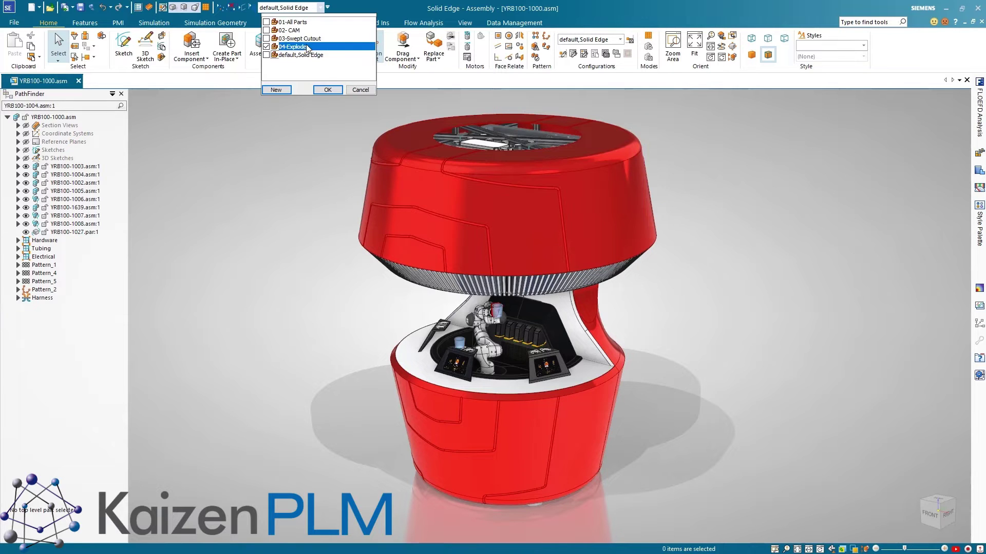
click(327, 90)
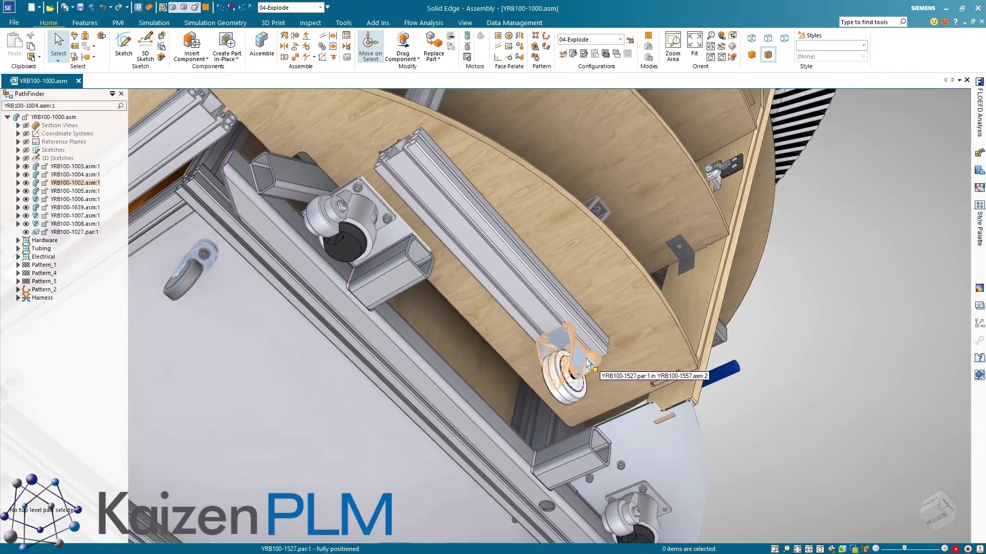
Step: Open the YRB100-1557 caster subassembly from under the kiosk and edit its bracket YRB100-1527 in place
right_click(587, 359)
click(664, 445)
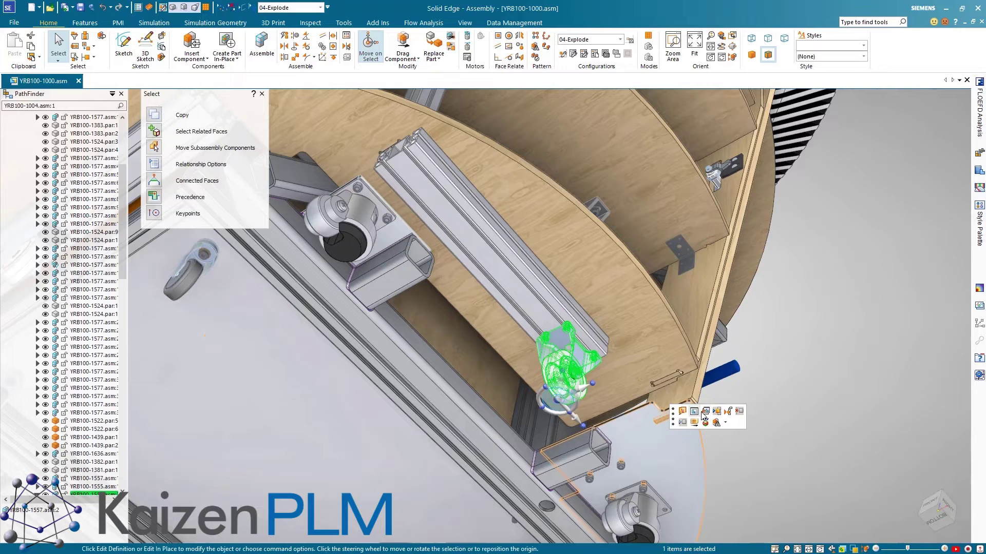
click(702, 412)
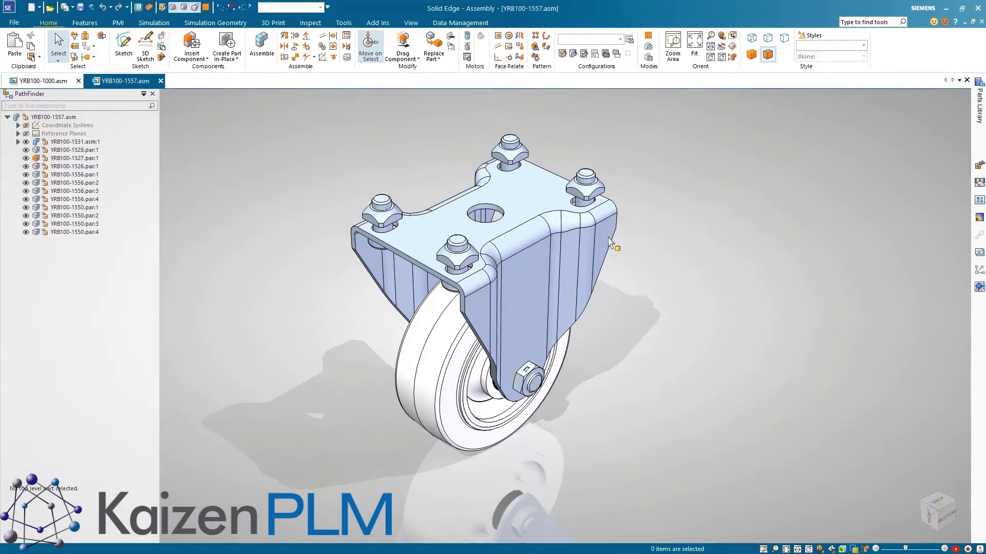
click(610, 242)
click(667, 252)
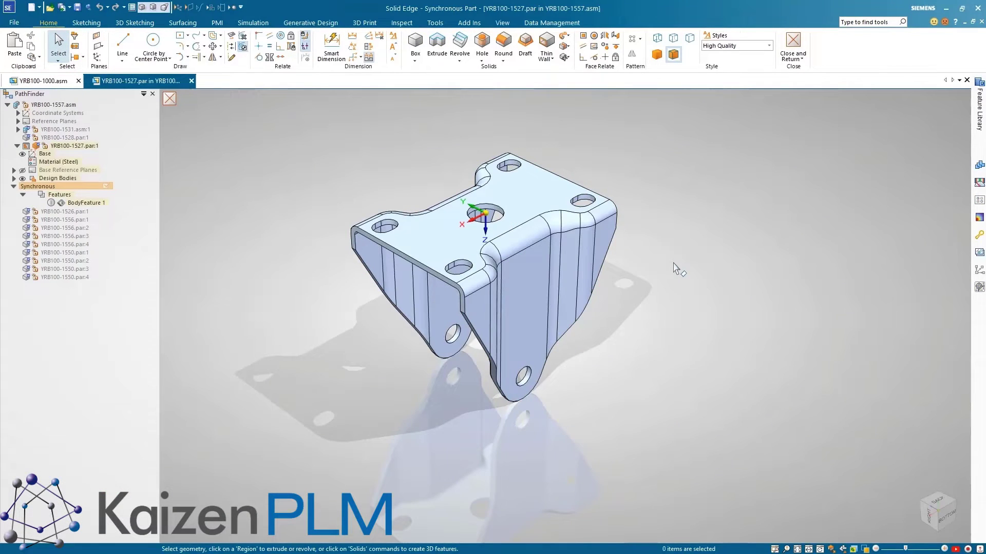
Step: Apply a generative design force of 1000000 mN with a 1.68 mm offset to the bracket's flat mounting face
click(311, 22)
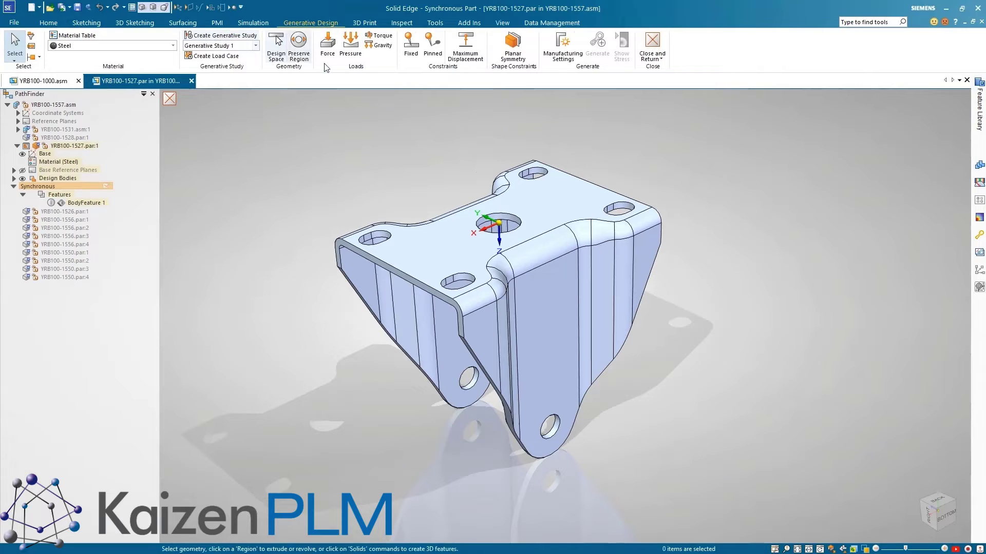
click(327, 45)
click(460, 241)
key(BackSpace)
key(Tab)
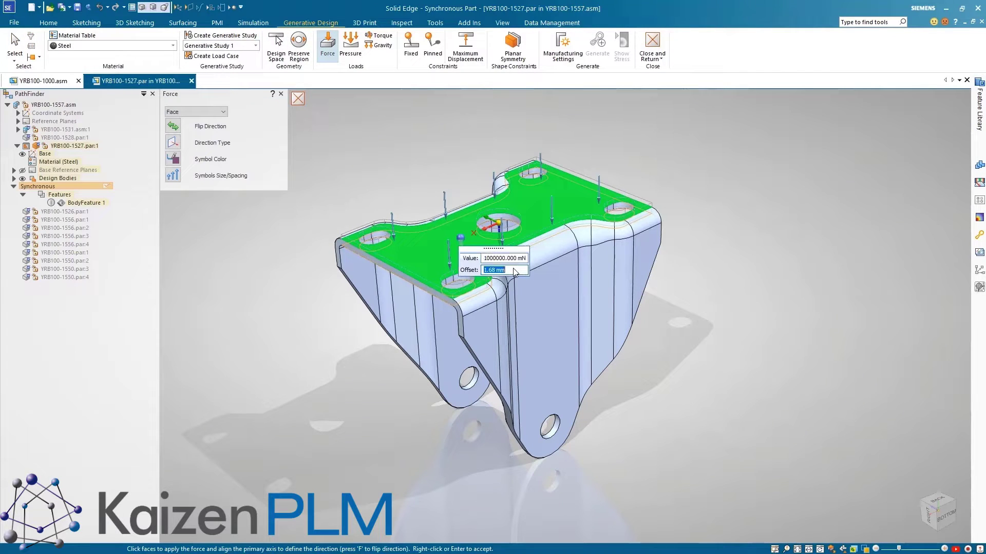
key(Return)
Step: Add a fixed constraint to the two axle holes in the bracket's legs for the generative study
click(410, 45)
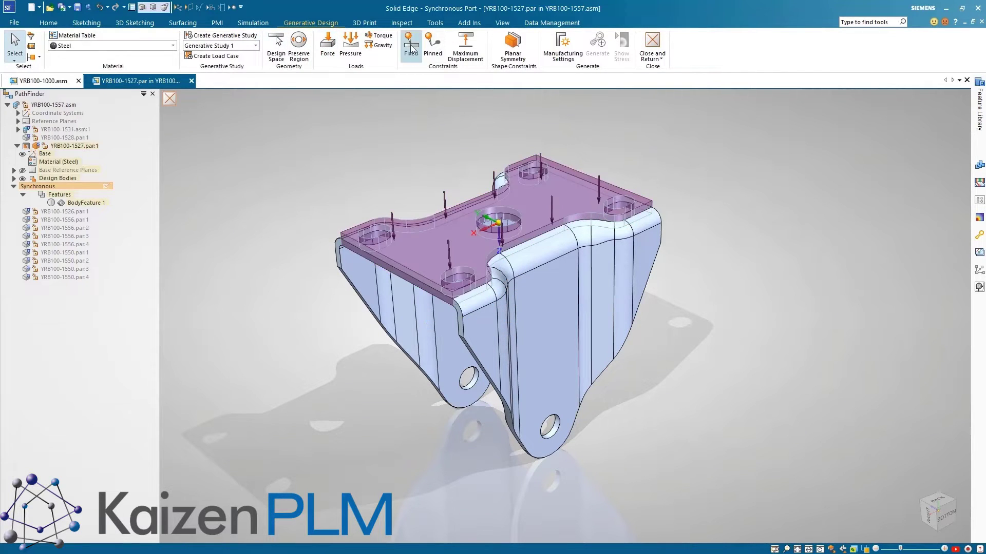
click(549, 420)
click(470, 382)
right_click(463, 442)
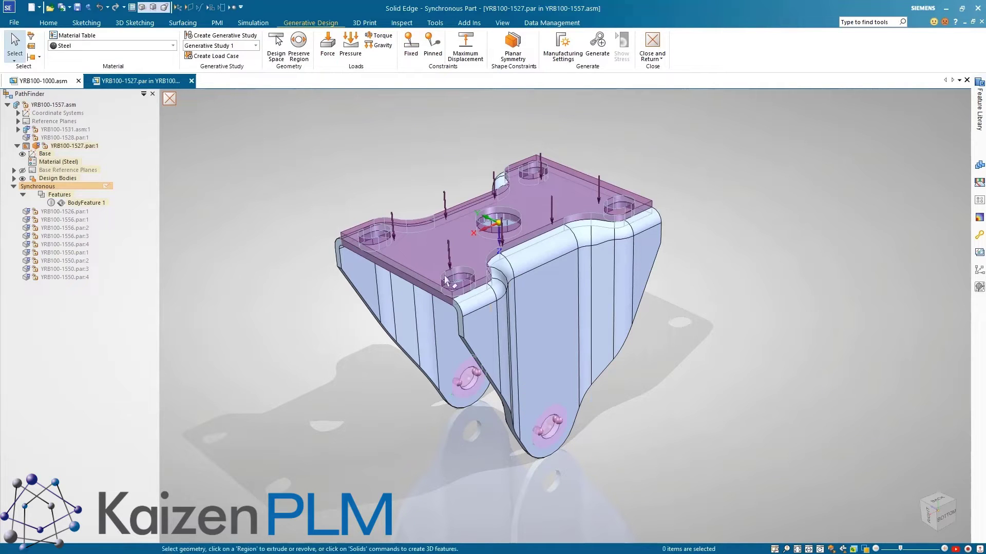
Step: Limit the maximum displacement to 0.05 mm at a point on the mounting face, using absolute magnitude
click(472, 50)
click(462, 237)
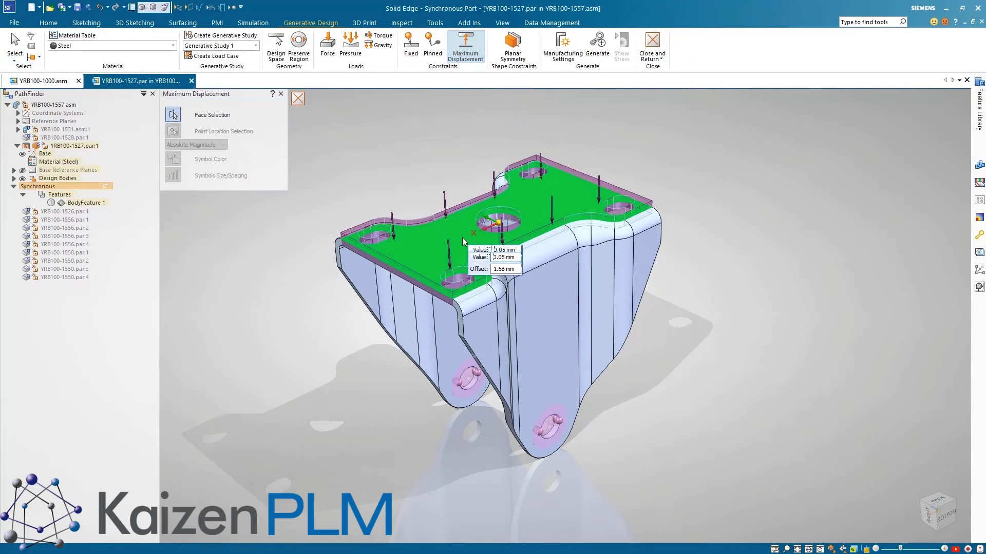
right_click(462, 237)
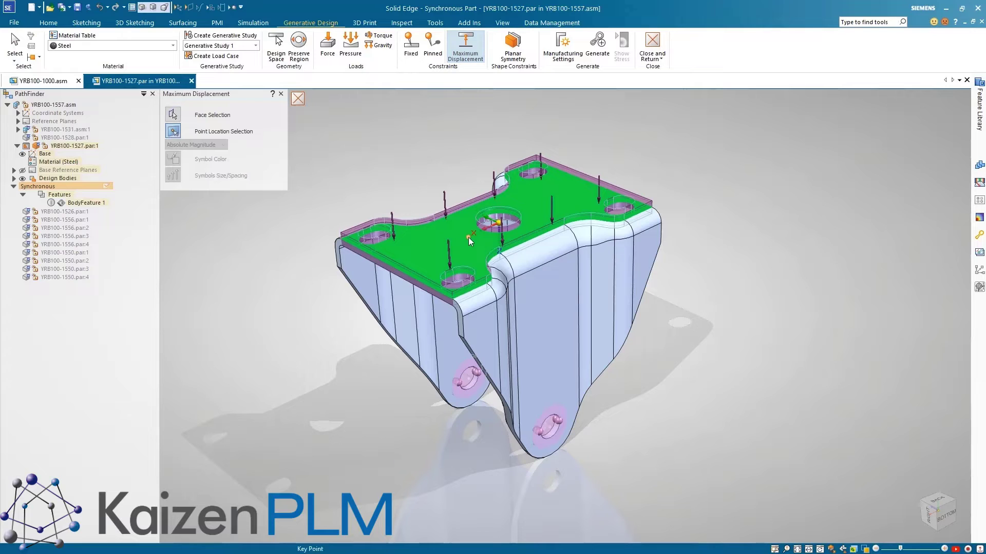
click(467, 237)
click(220, 145)
click(205, 174)
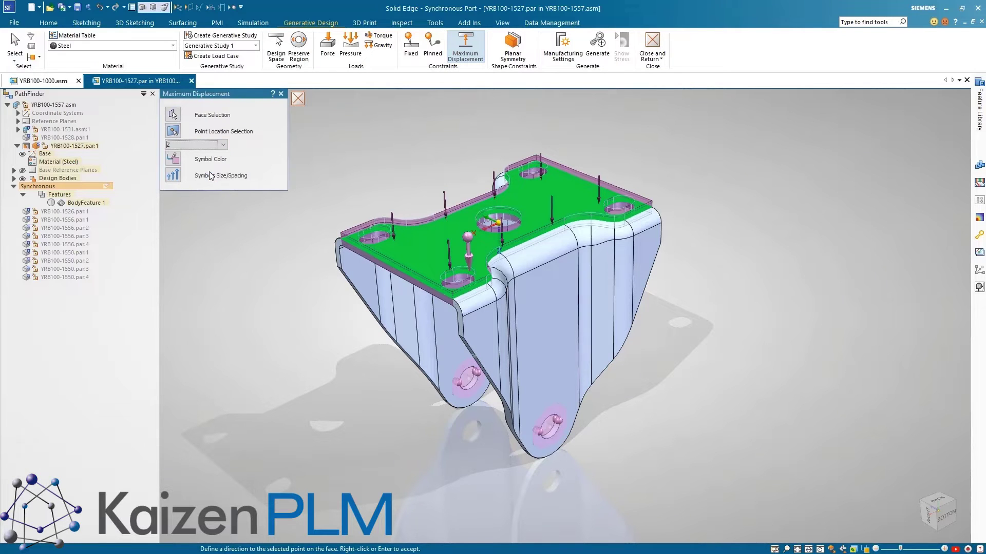
click(221, 145)
click(217, 153)
right_click(359, 152)
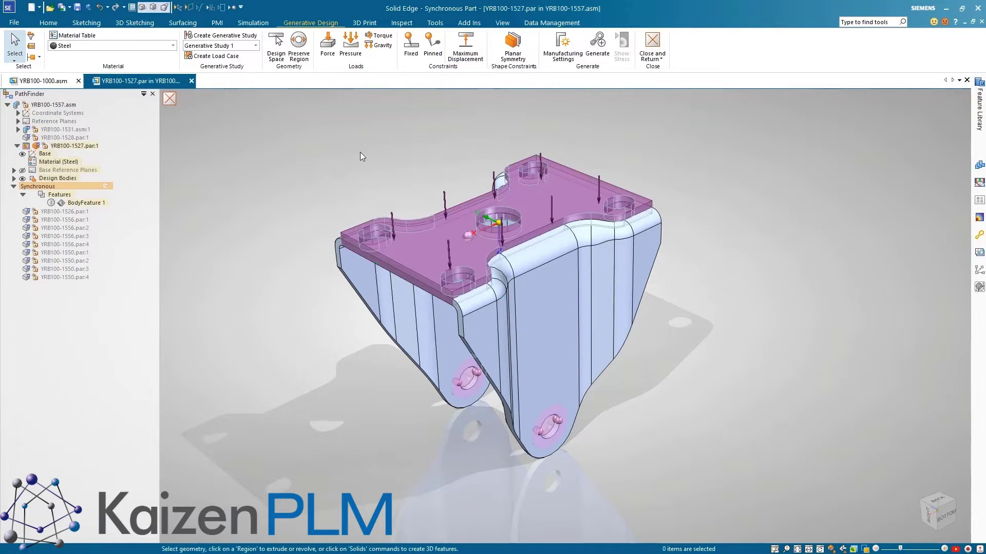
Step: Add a Quarter planar symmetry constraint to the bracket's generative study
click(502, 58)
click(223, 111)
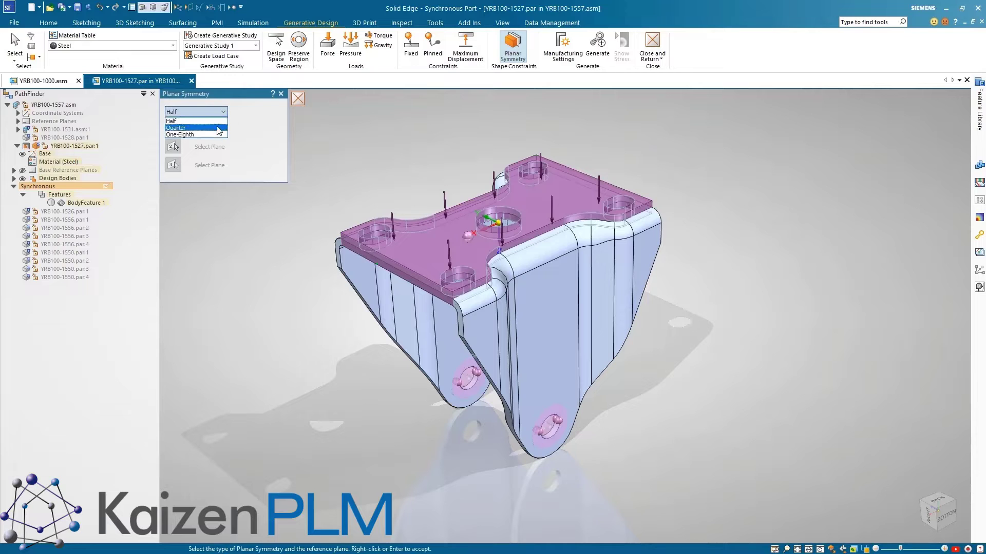
click(219, 125)
click(487, 234)
right_click(412, 164)
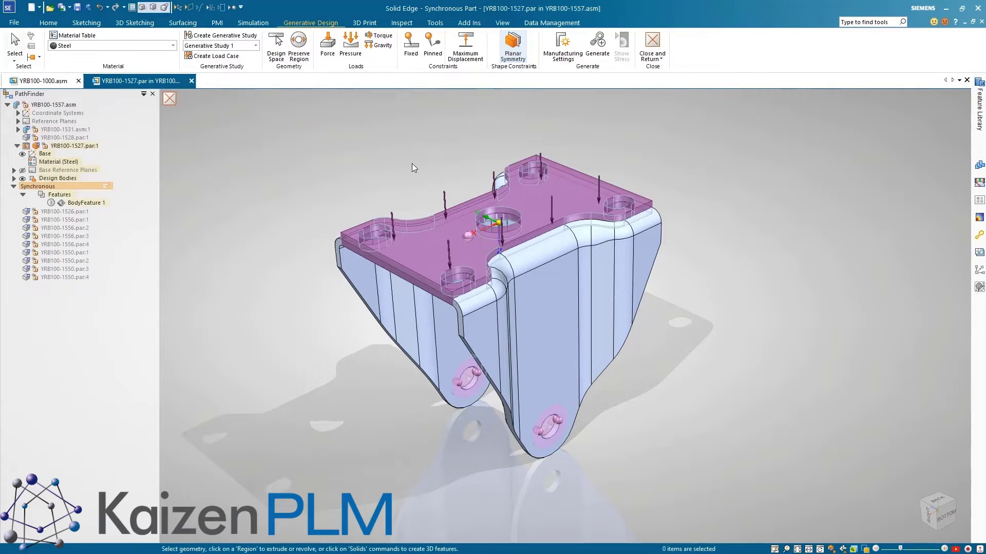
Step: Generate the study using percentage mass reduction with the design space hidden, and view the resulting stress plot
click(593, 56)
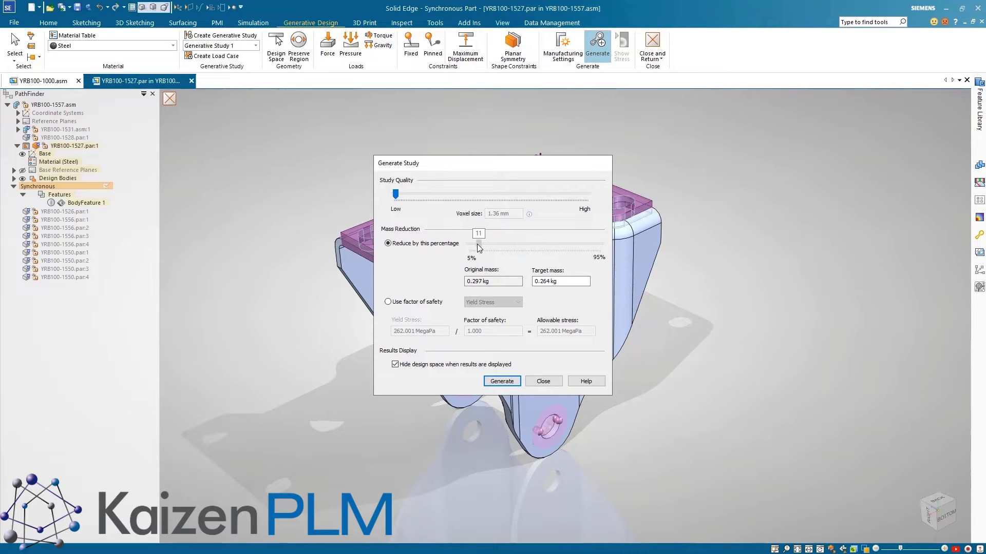
click(497, 382)
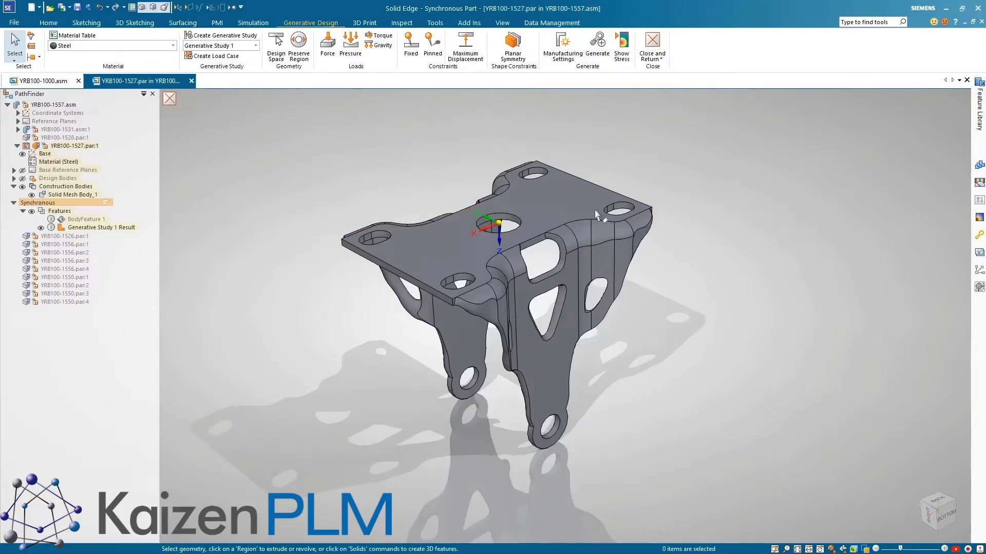
click(621, 46)
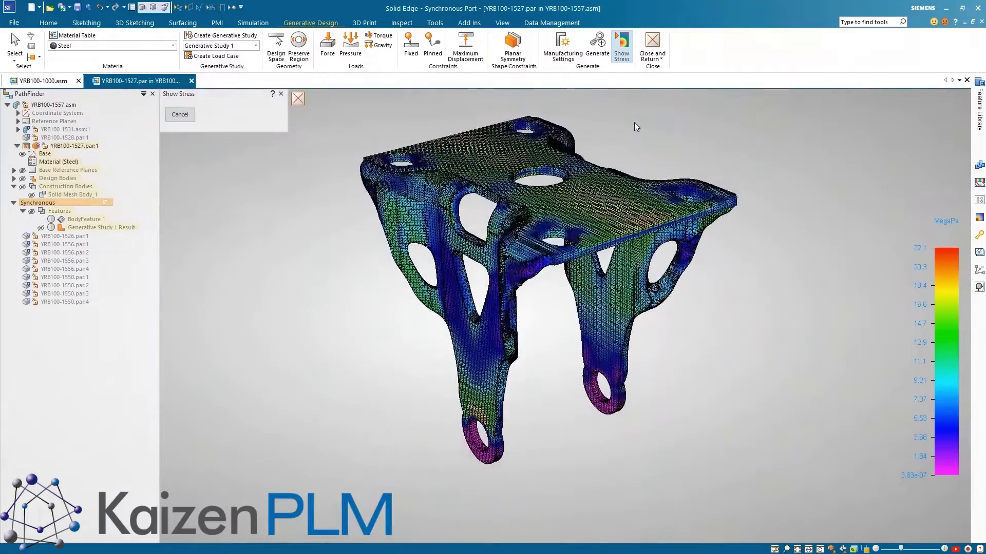
click(280, 94)
Step: Display the mesh facets of the generated bracket and copy Generative Study 1 Result into the part as a body
click(501, 22)
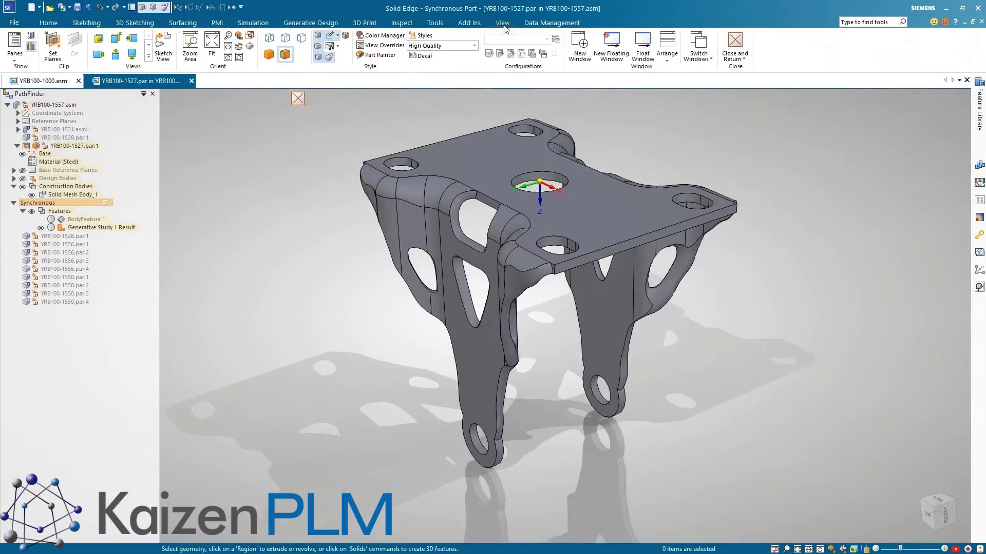
click(344, 35)
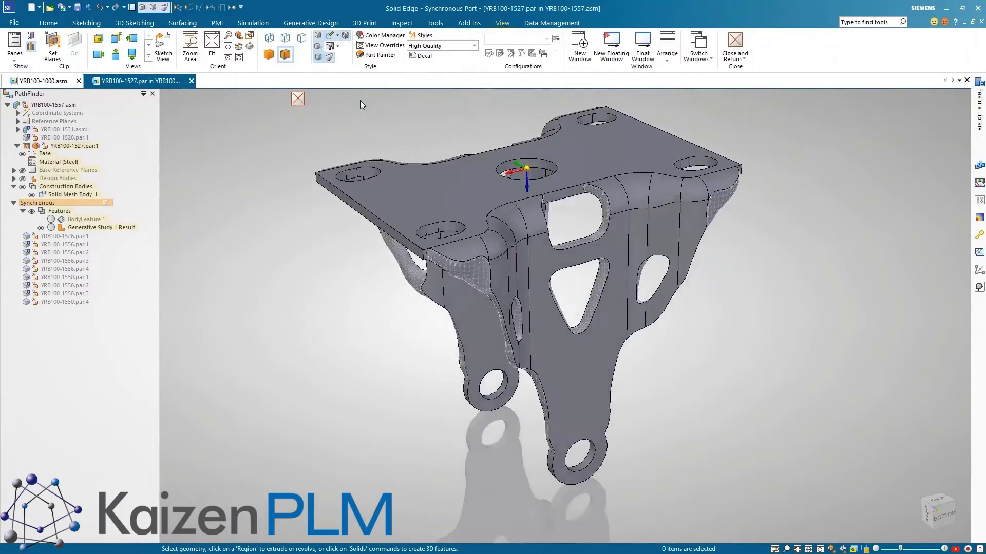
mouse_move(979, 235)
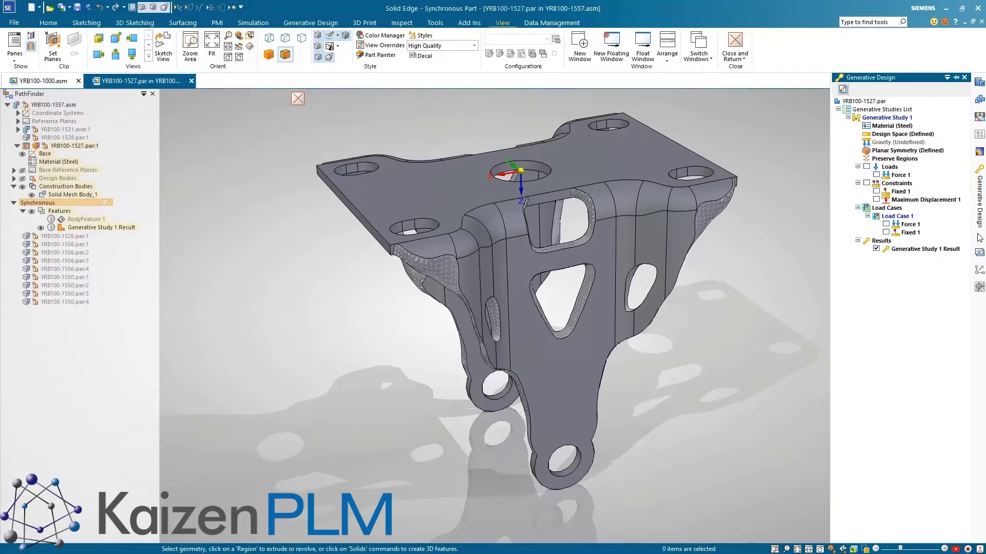
right_click(921, 250)
click(926, 265)
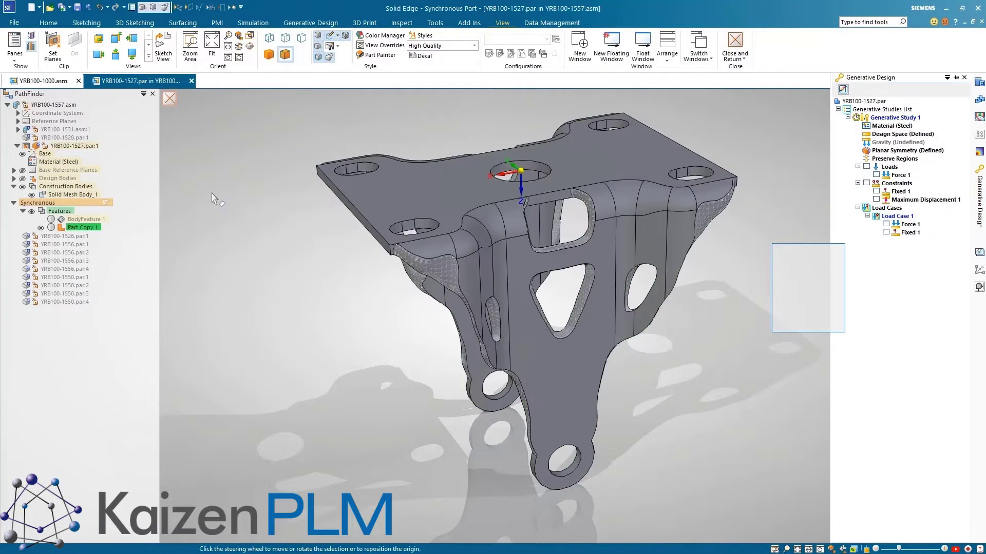
Step: Make the generated mesh body the active design body and delete the original Design Body_1
click(14, 178)
right_click(54, 201)
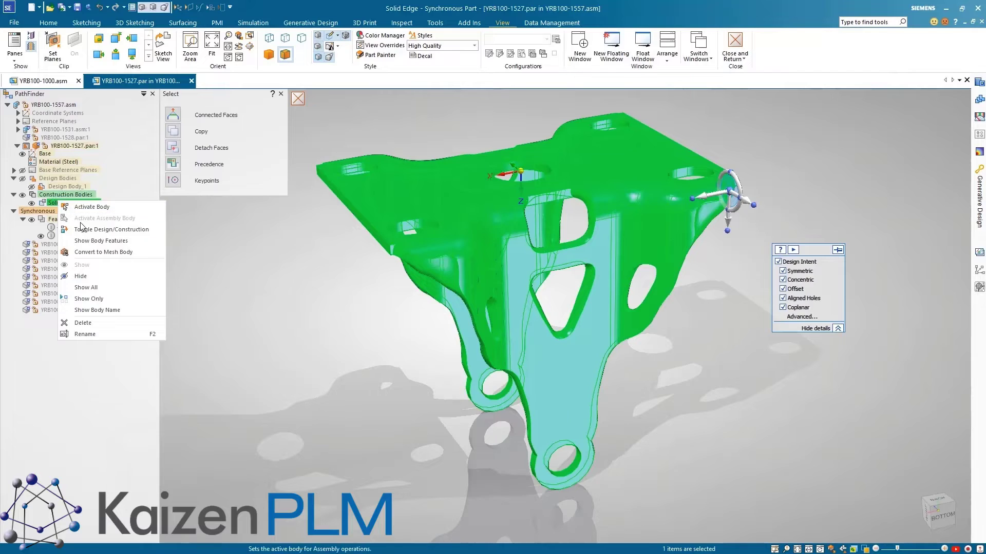
click(80, 228)
right_click(65, 194)
click(82, 210)
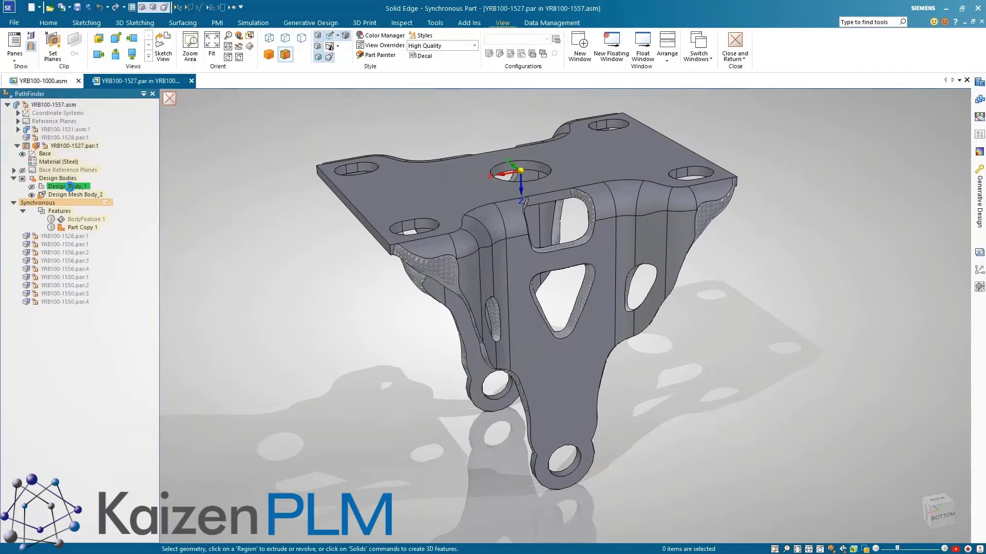
right_click(70, 187)
click(95, 309)
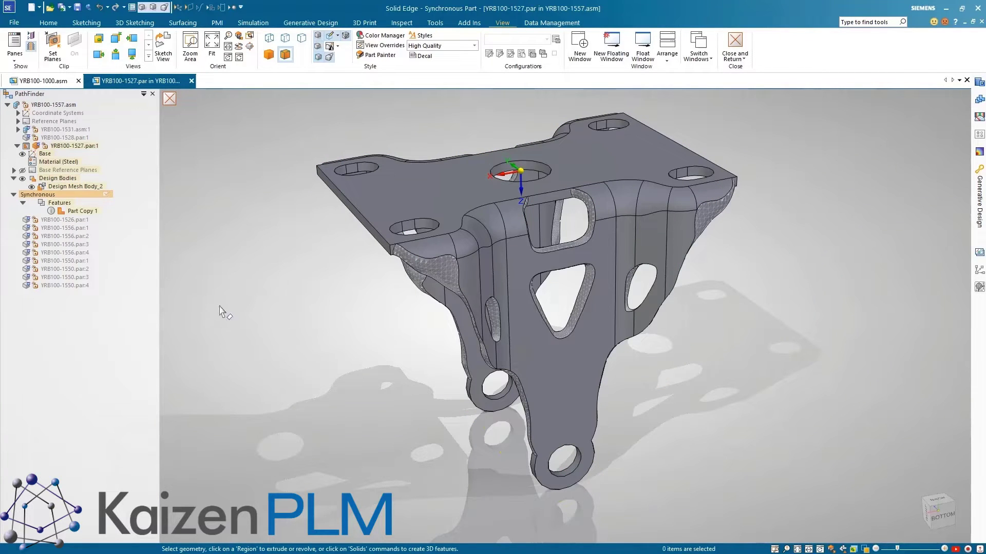
Step: Create a static simulation study on the optimized bracket and apply a force of 1000 to its flat mounting face
click(250, 23)
click(60, 52)
click(563, 264)
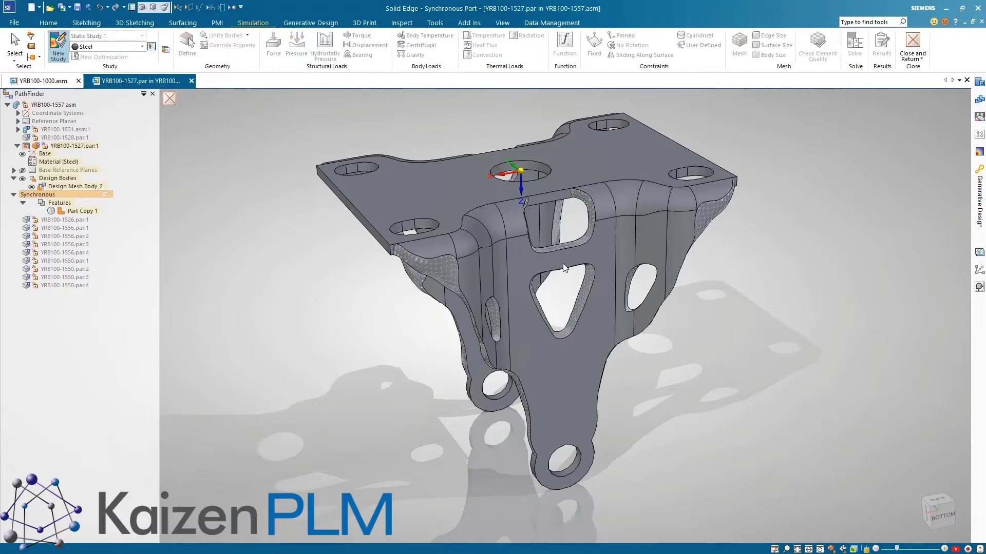
click(473, 213)
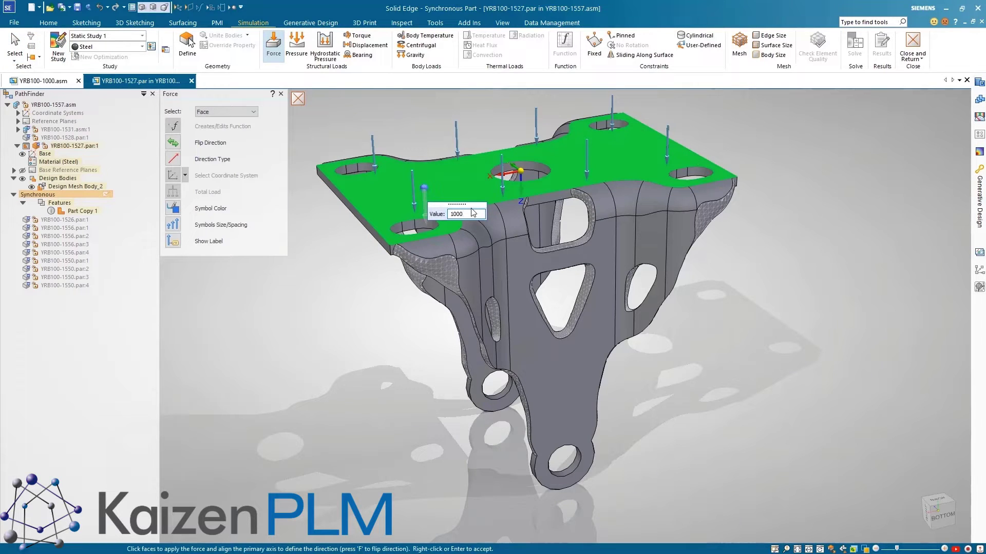
key(Return)
Step: Fix both axle holes of the optimized bracket in the static simulation study
click(594, 44)
click(572, 461)
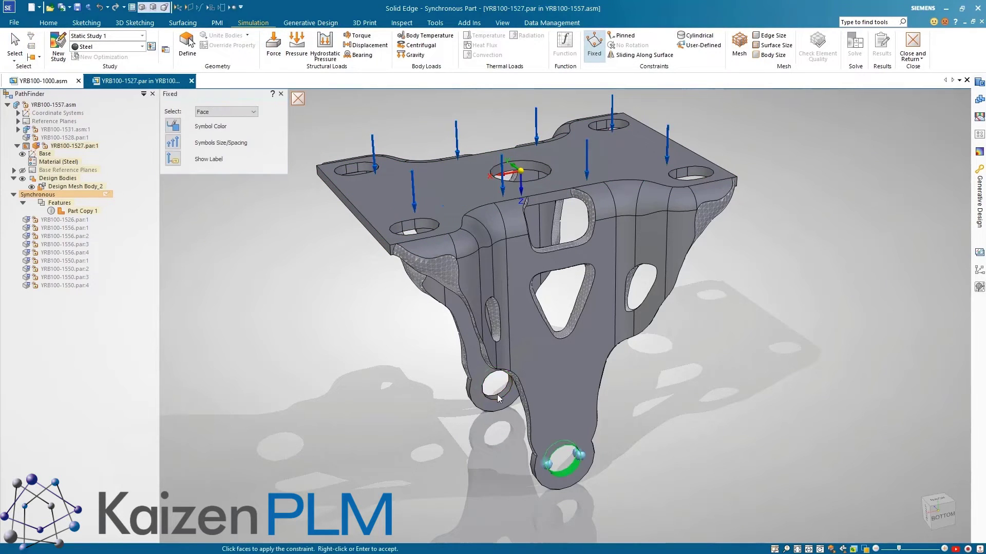
click(497, 394)
key(Return)
Step: Mesh the optimized bracket using Body Mesh at a subjective size of 3.86 mm and solve Static Study 1
click(739, 49)
click(455, 241)
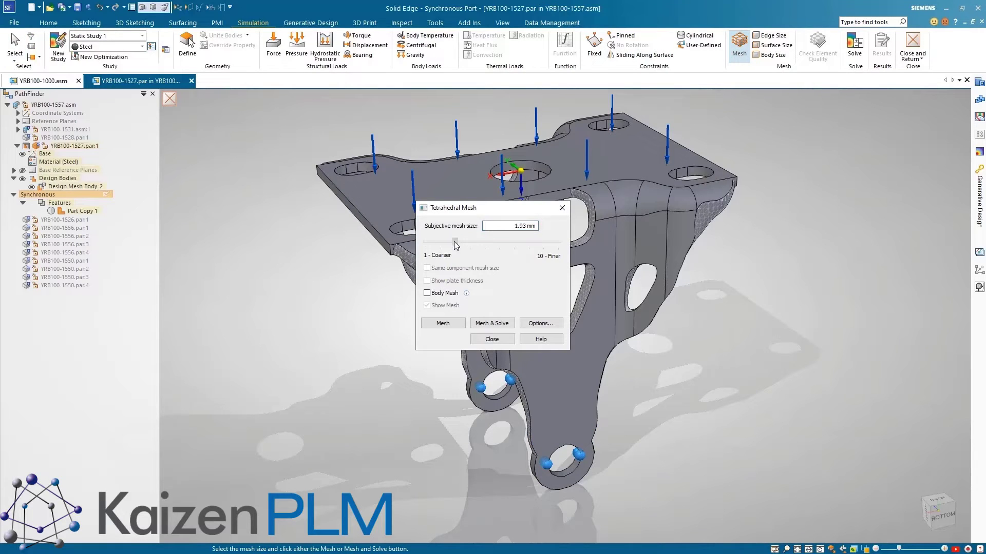
click(527, 323)
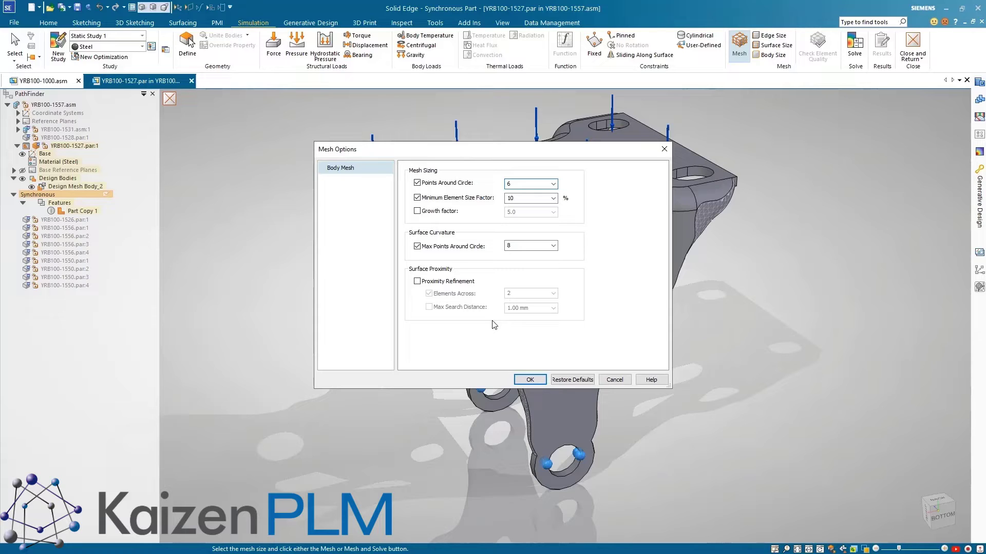
click(529, 380)
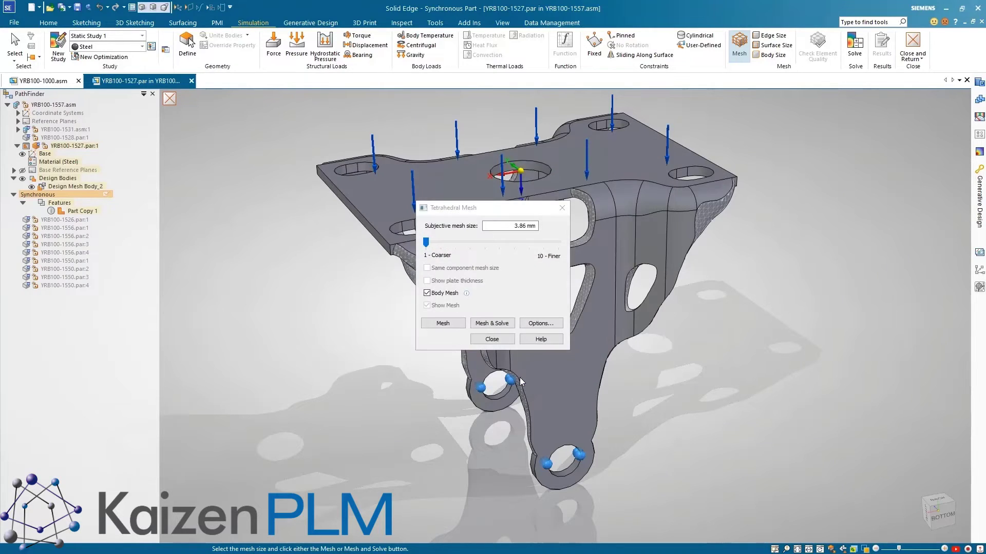
click(498, 324)
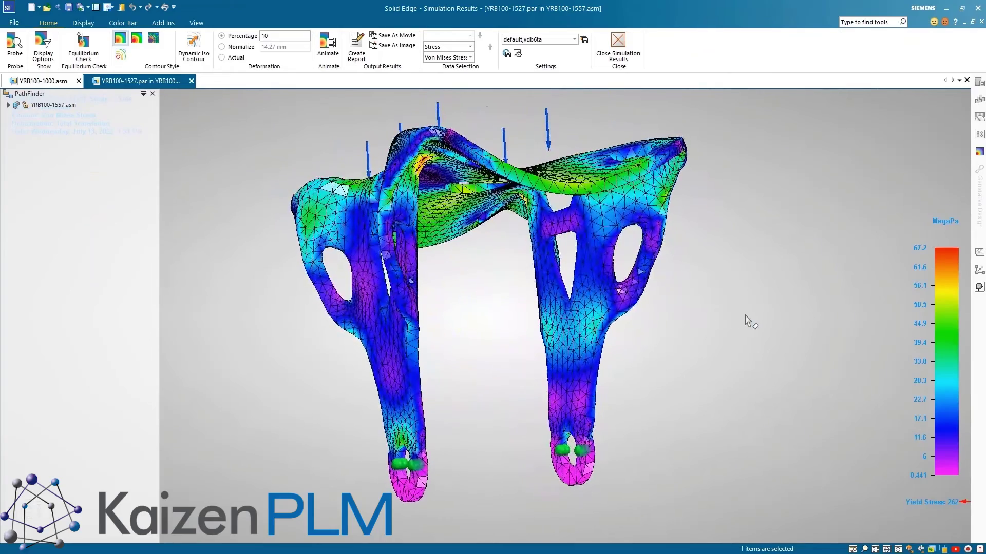
Step: Animate the Von Mises stress results of Static Study 1 on the bracket and close the simulation results
click(328, 46)
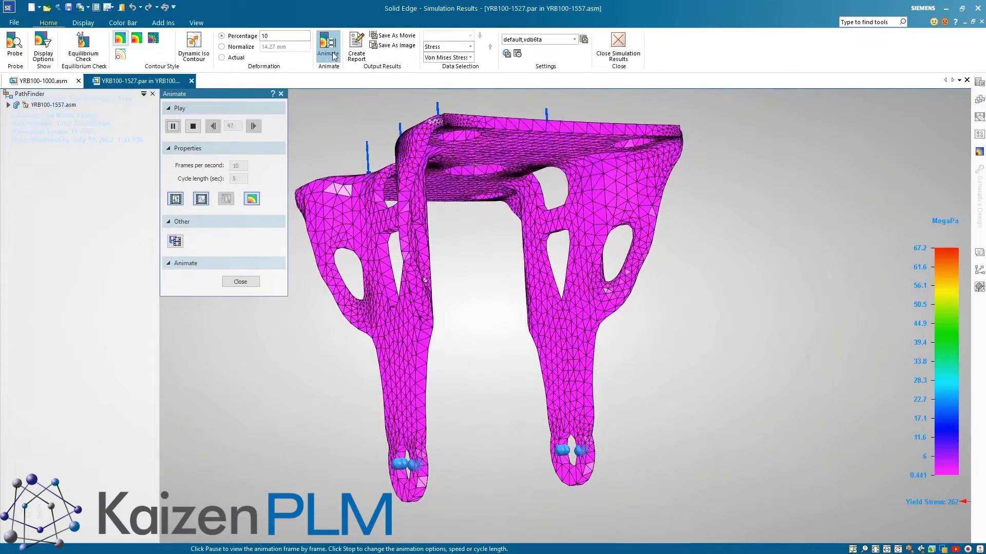
click(333, 54)
click(618, 44)
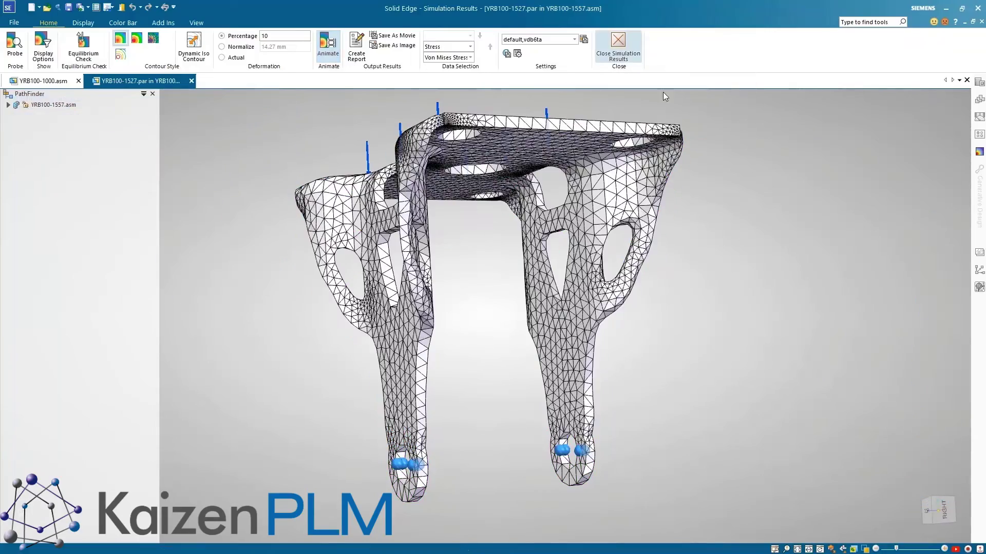
Step: Run the element quality check on the bracket mesh for warnings and errors, show the elements and dismiss the summary file
key(ctrl+i)
click(817, 47)
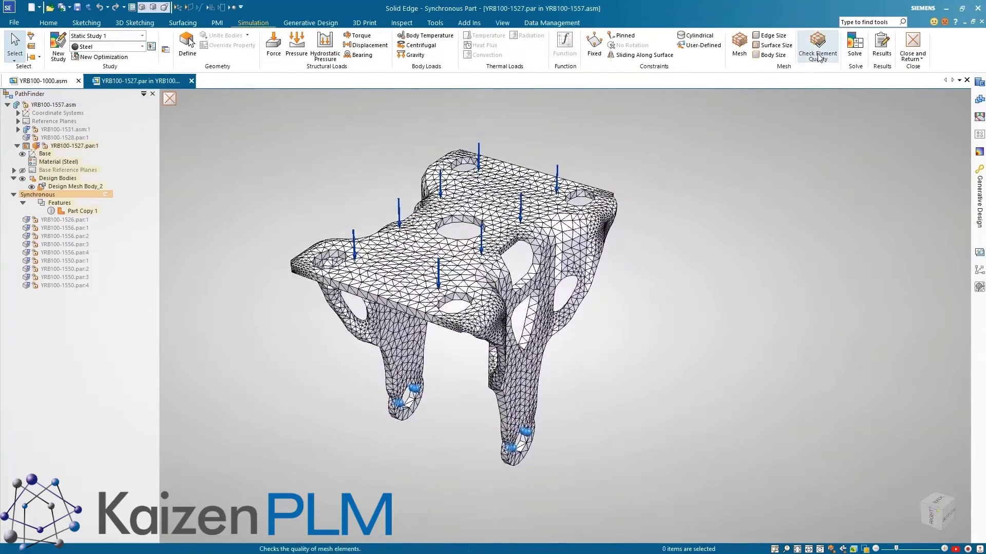
click(780, 133)
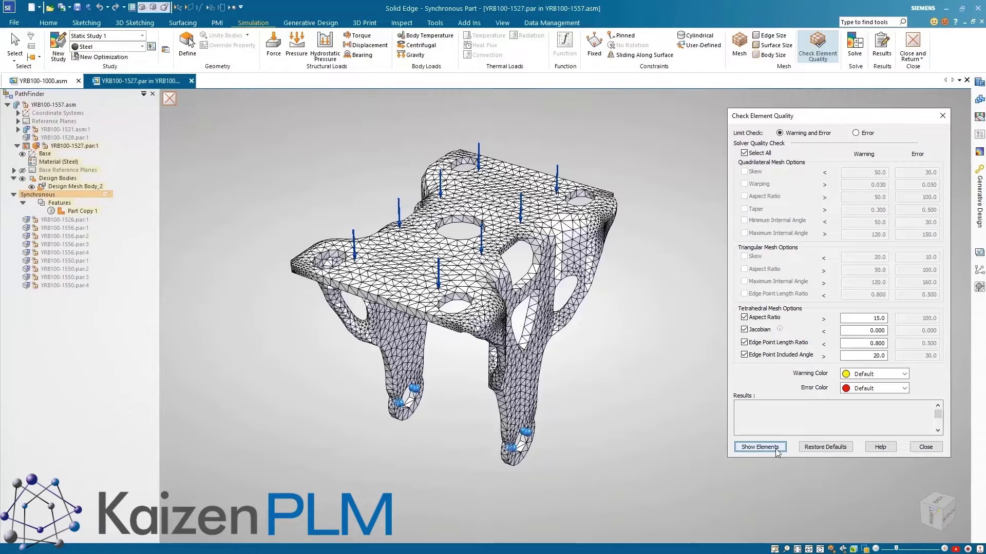
click(760, 447)
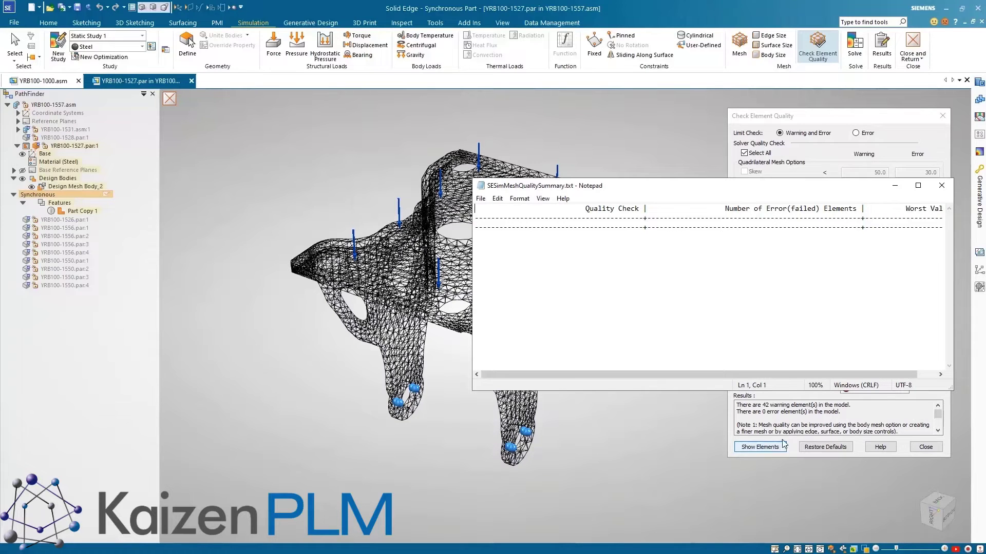
click(942, 187)
Step: Examine the warning count and the flagged elements along the bracket mesh up close, and end the element quality check
drag(760, 405, 785, 406)
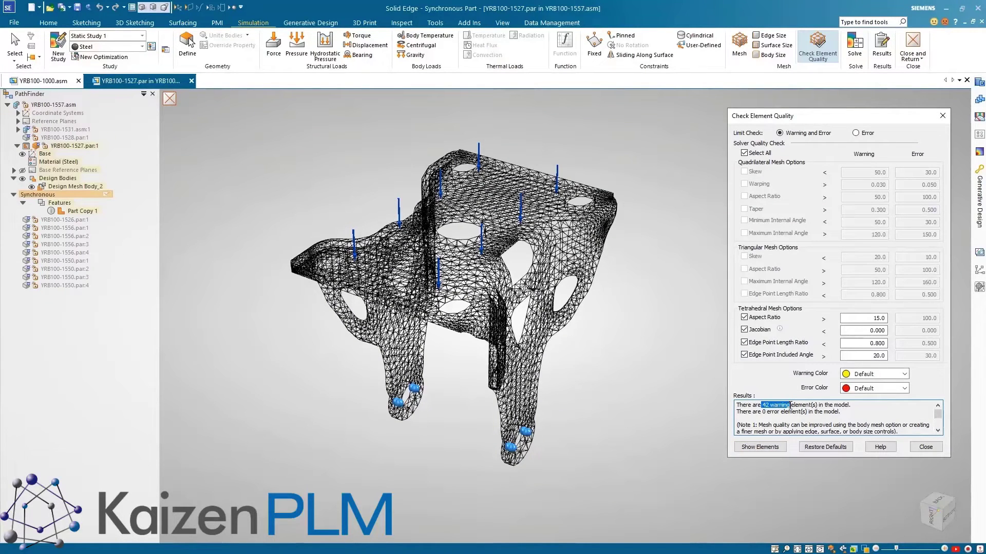
scroll(670, 366, up, 8)
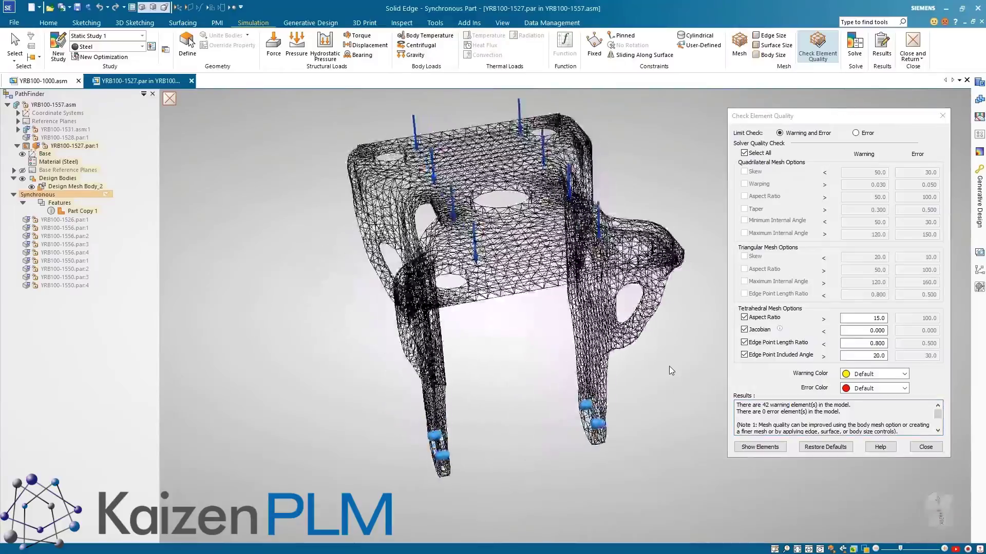
scroll(670, 369, up, 5)
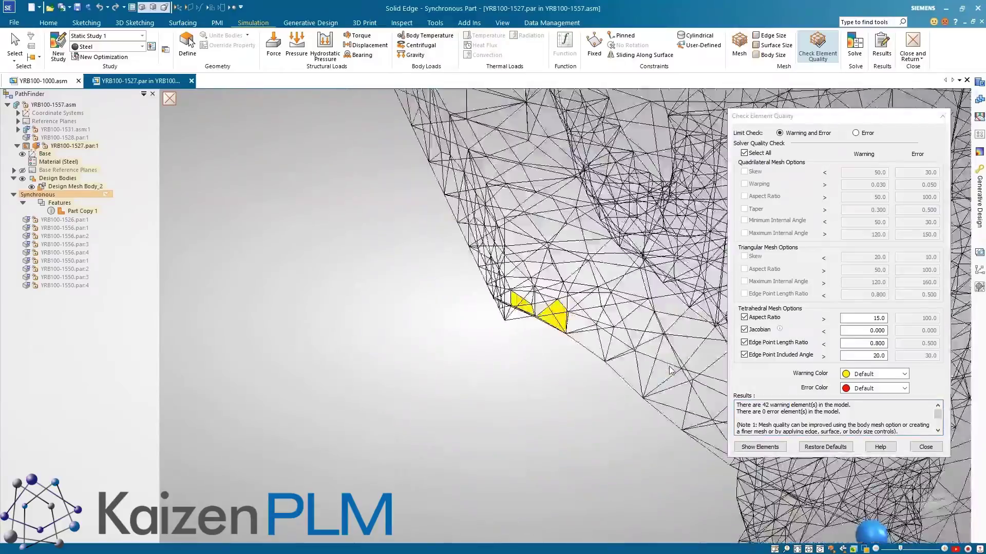
scroll(670, 370, down, 10)
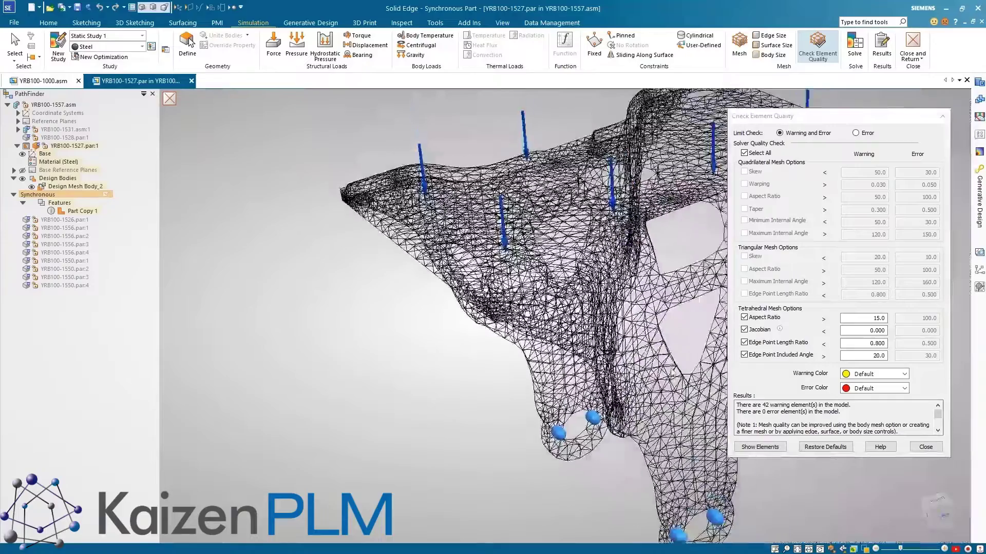
scroll(674, 373, down, 3)
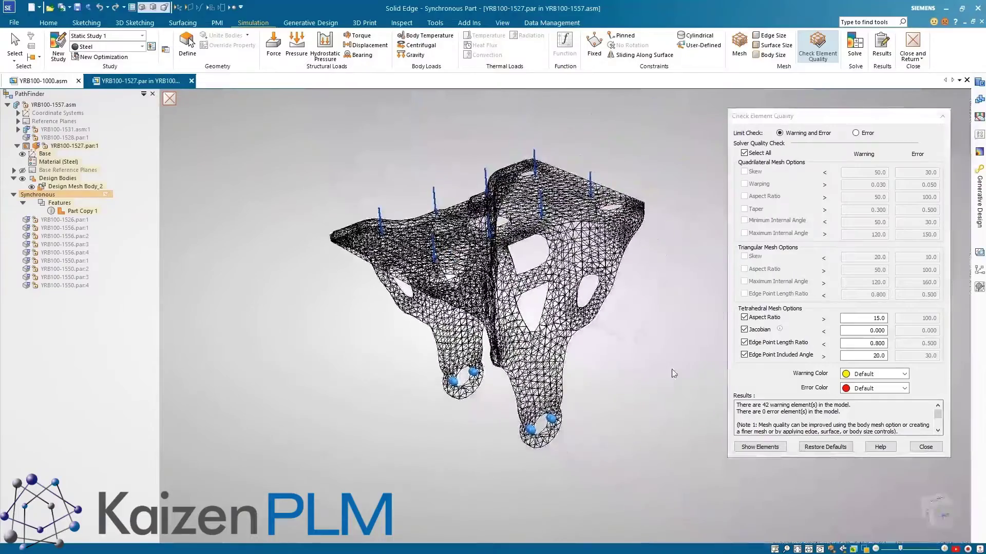
click(924, 447)
Step: Copy Static Study 1 with its force load and fixed constraints as Static Study 2
click(979, 151)
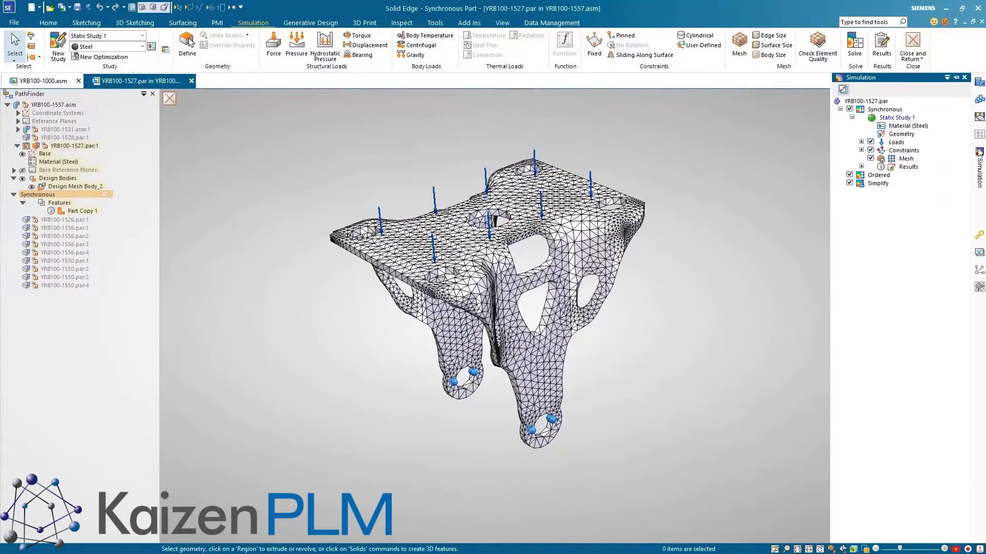
right_click(899, 122)
click(909, 150)
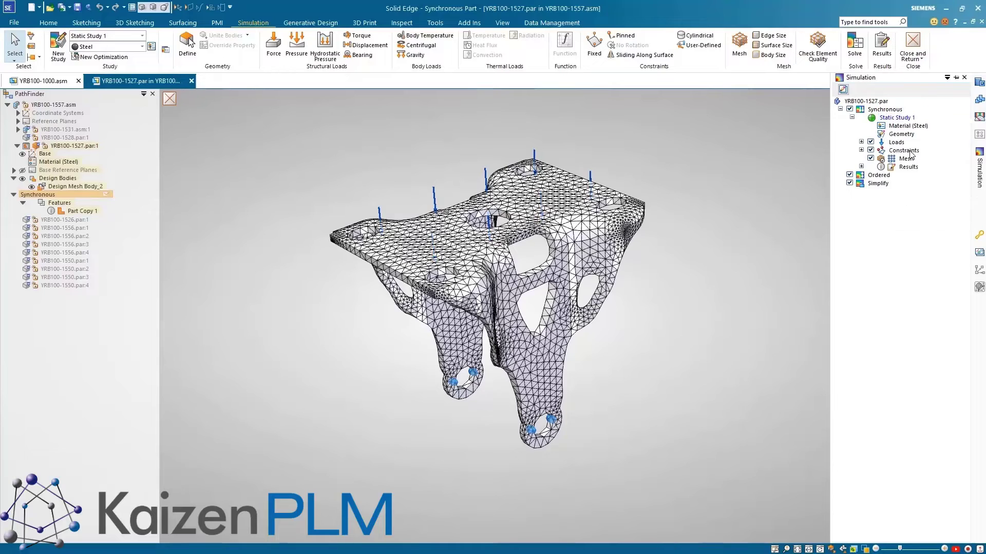
click(558, 308)
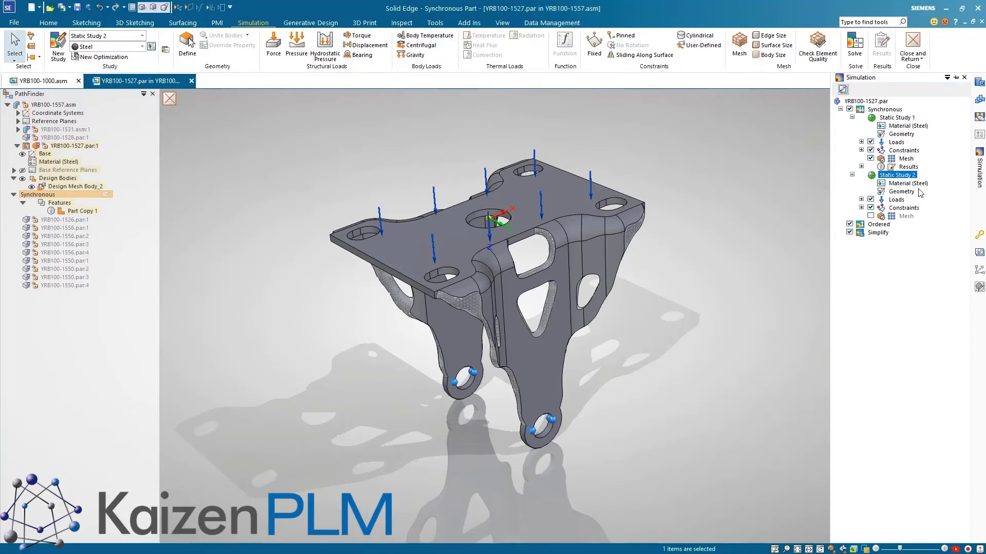
Step: Change the force value on the mounting face in Static Study 2 and solve the study
click(861, 199)
click(899, 208)
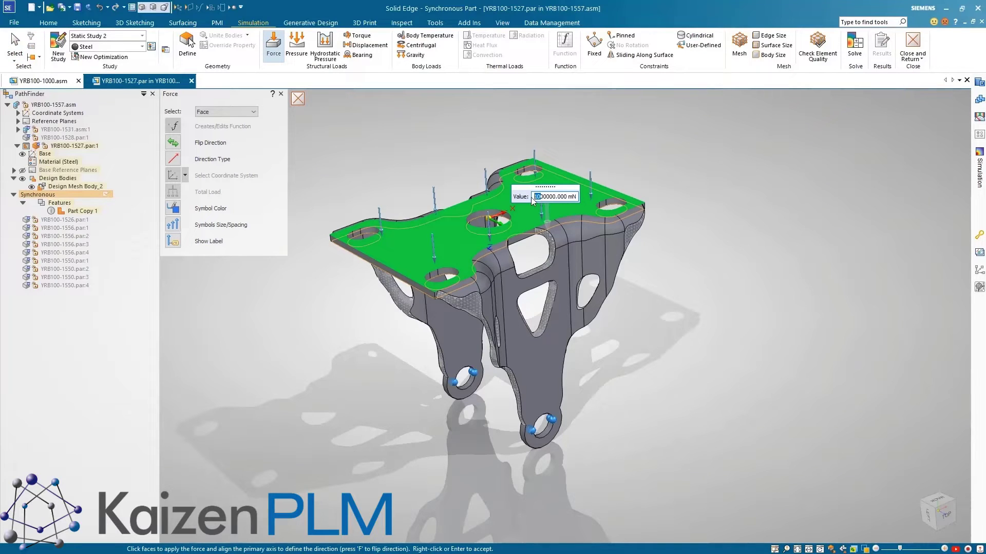
key(Return)
click(853, 48)
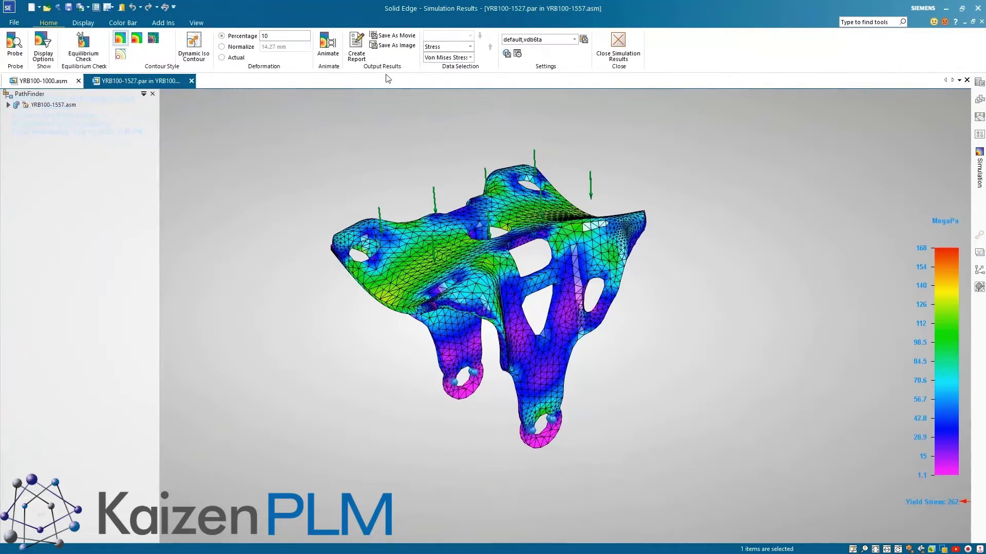
Step: Animate the Von Mises stress results of Static Study 2 and close the simulation results
click(327, 43)
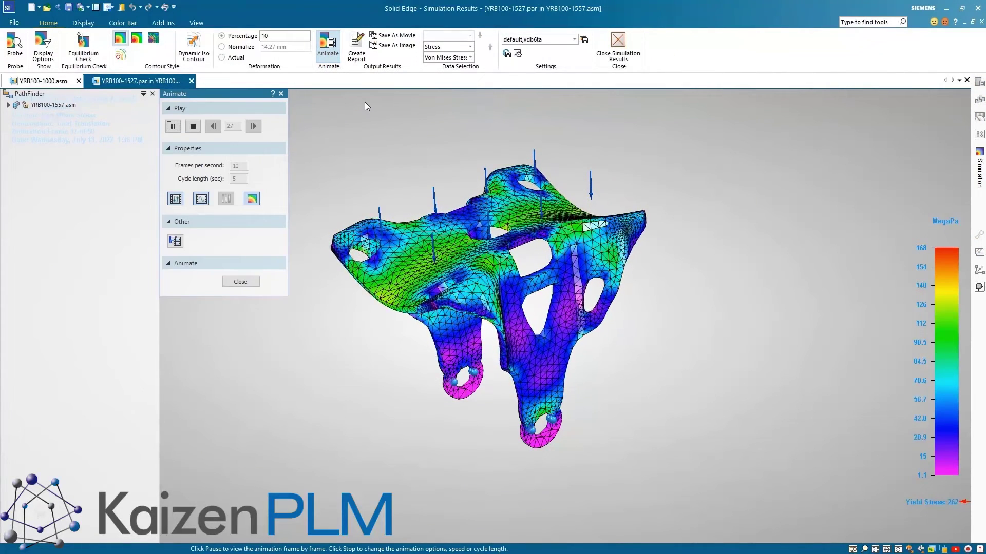
click(621, 41)
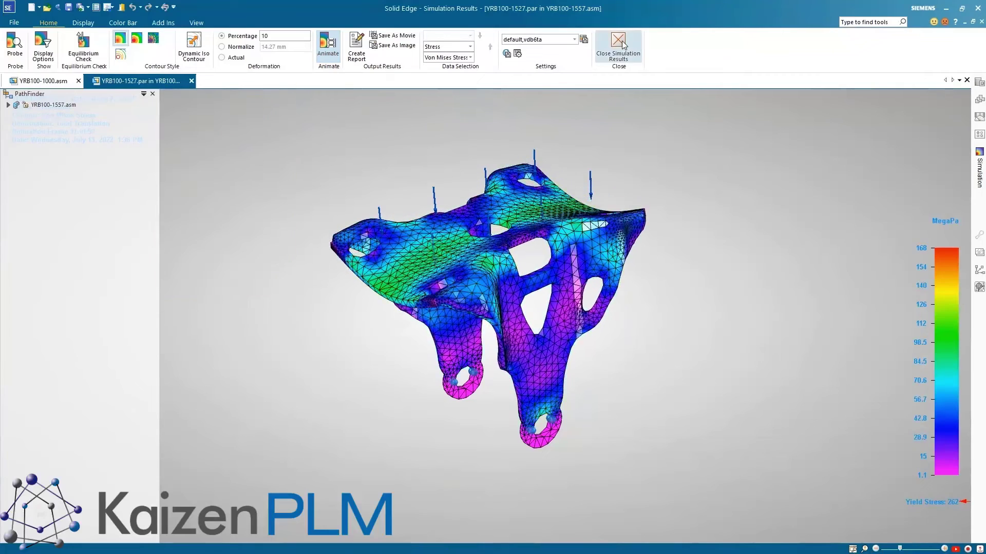
click(620, 44)
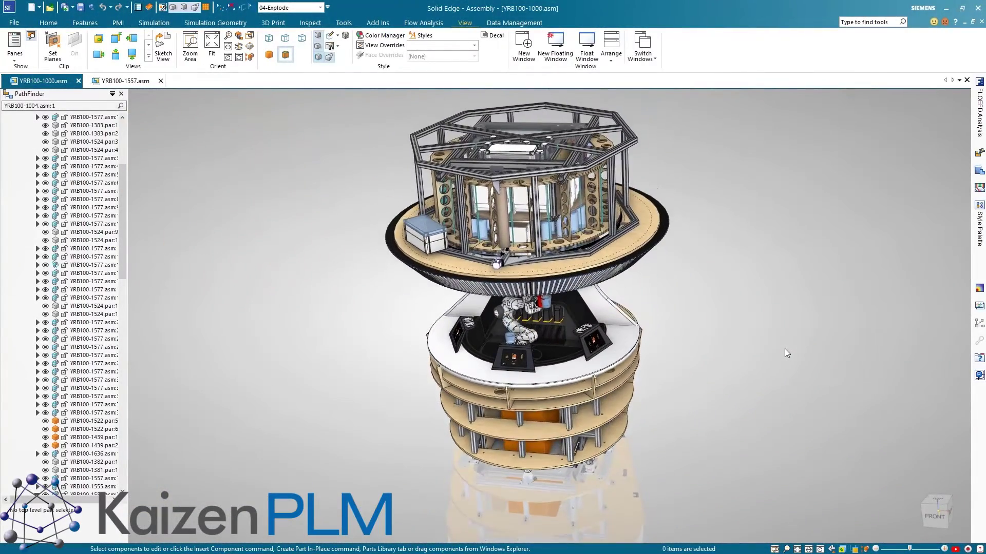
Step: Apply the default,Solid Edge display configuration to the YRB100-1000 kiosk assembly
click(320, 7)
click(313, 55)
click(327, 90)
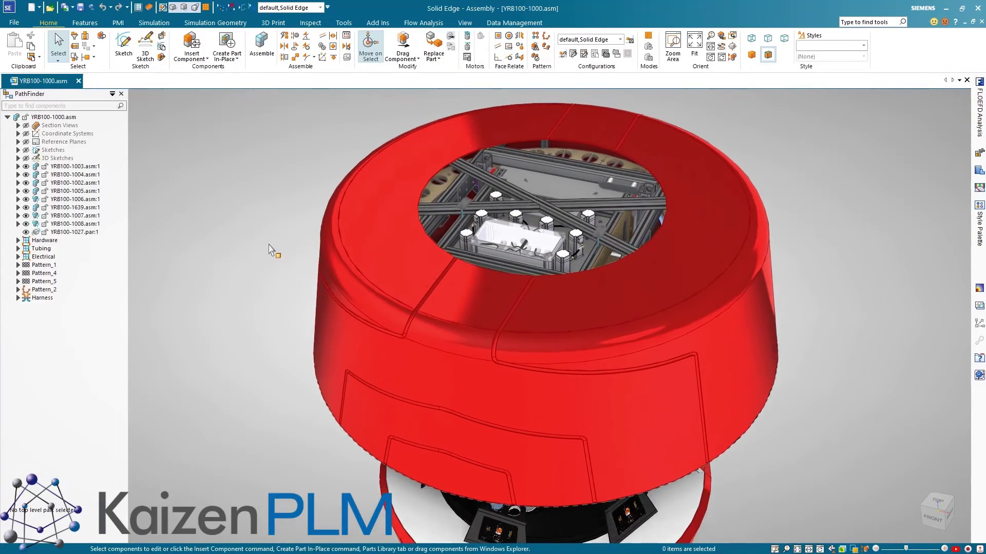
Step: Apply the 02- CAM display configuration to the kiosk assembly and open the YRB100-1218A part from the pump assembly
click(293, 8)
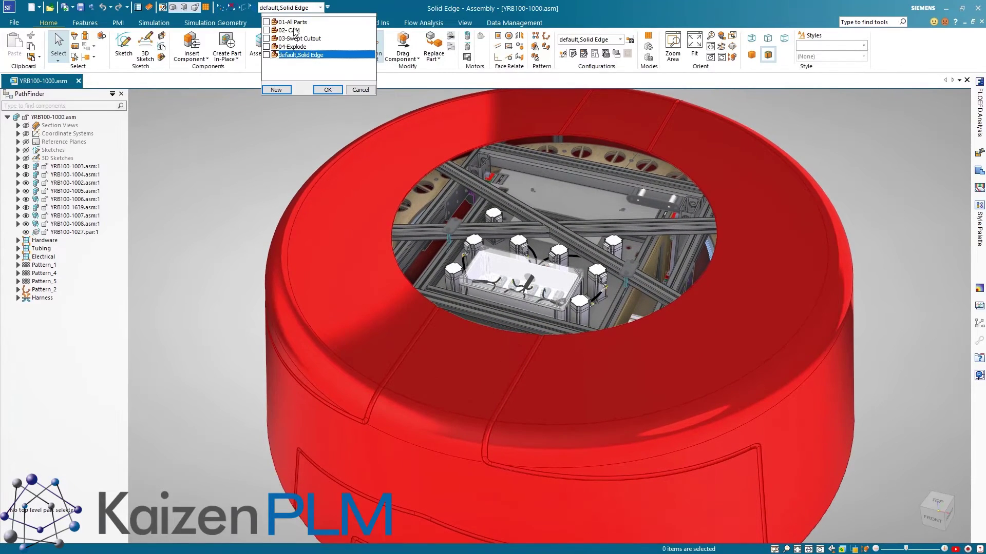
click(295, 30)
click(327, 90)
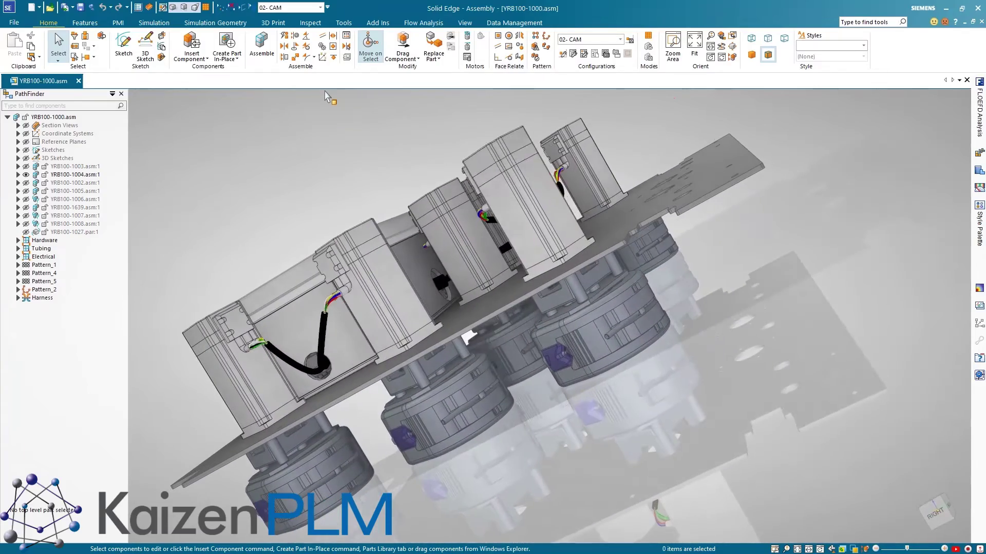
click(586, 341)
click(625, 311)
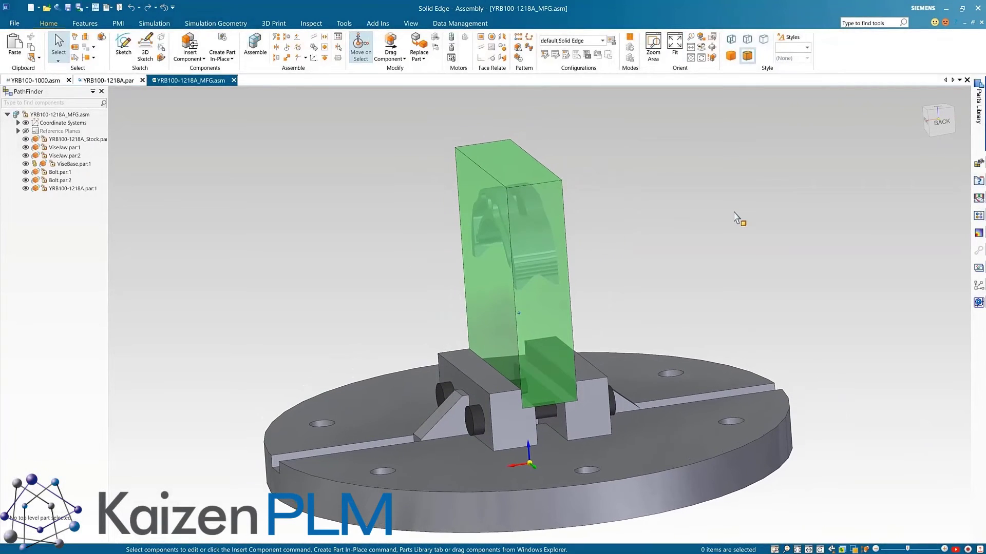
Step: Send the YRB100-1218A_MFG assembly to CAM Pro and accept the interoperability assembly update
click(347, 24)
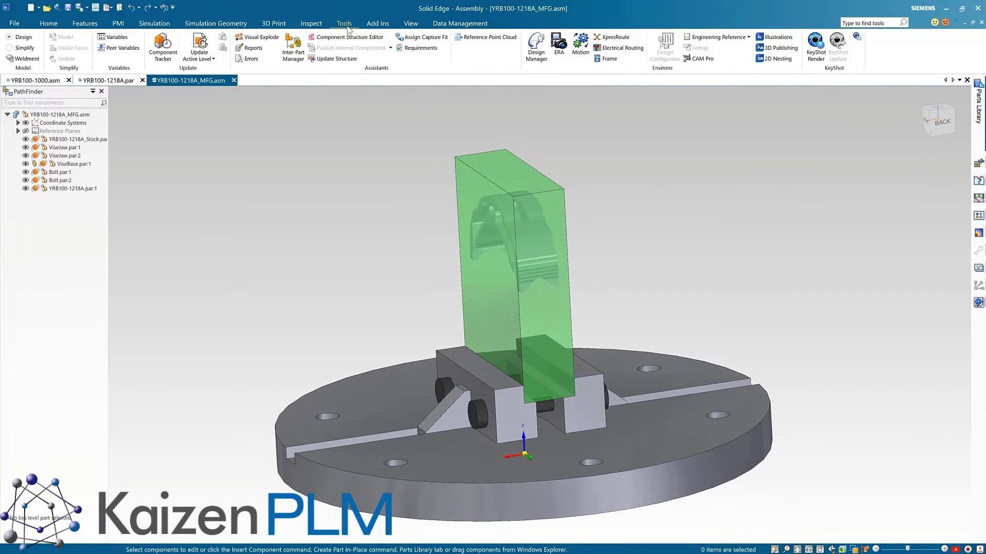
click(700, 58)
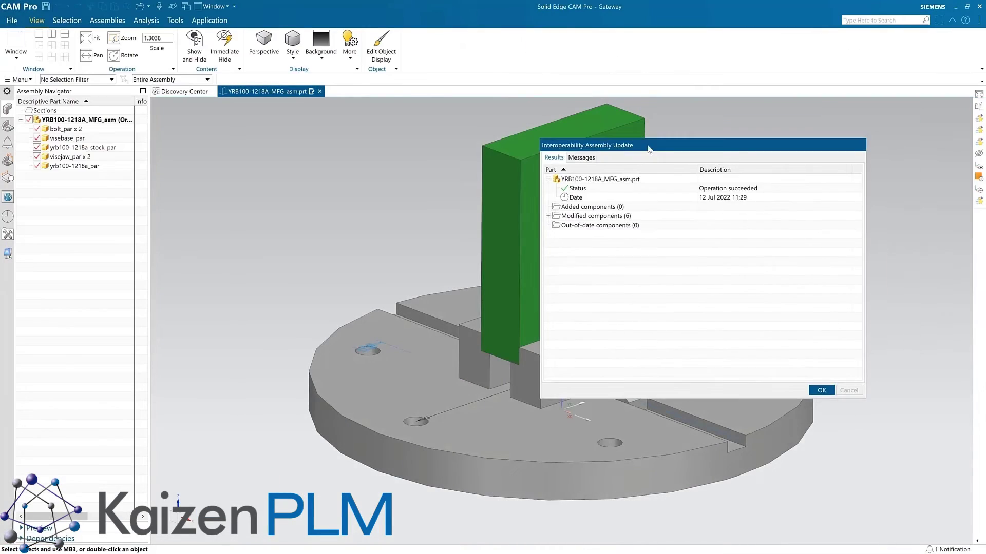
click(823, 390)
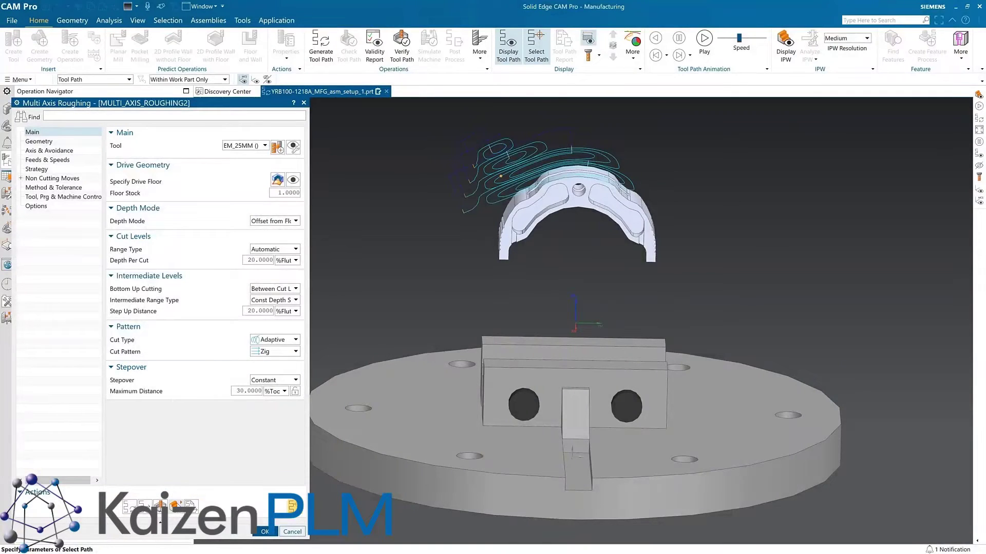
Step: Verify the MULTI_AXIS_ROUGHING2 tool path with 3D Dynamic material removal at animation speed 5, and inspect the cutting up close in the machine simulation
click(176, 507)
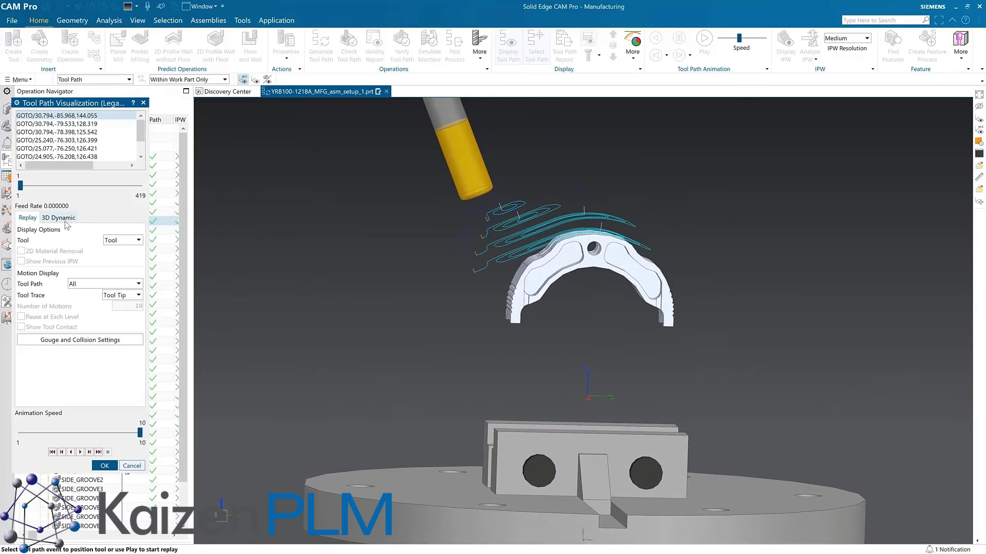
click(58, 219)
drag(139, 433, 73, 433)
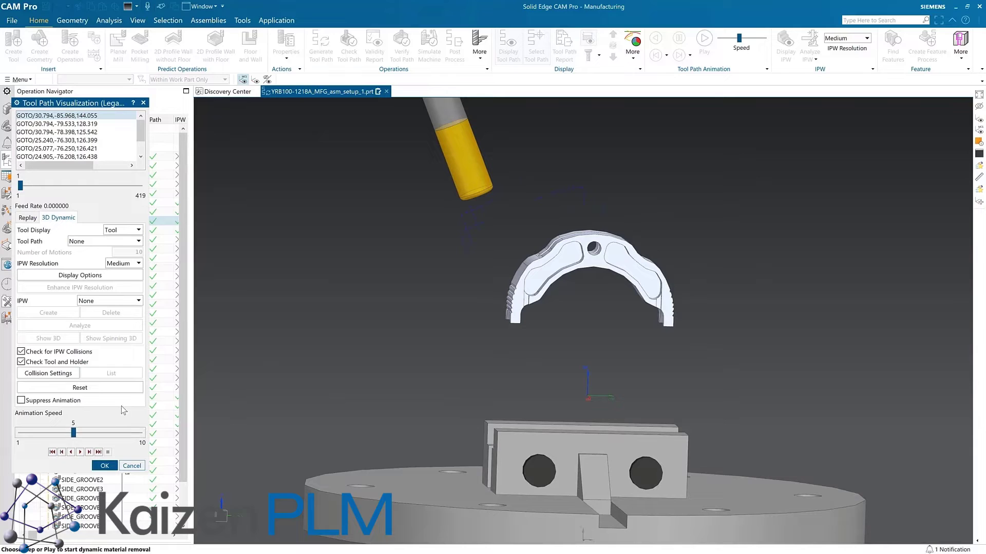
click(78, 451)
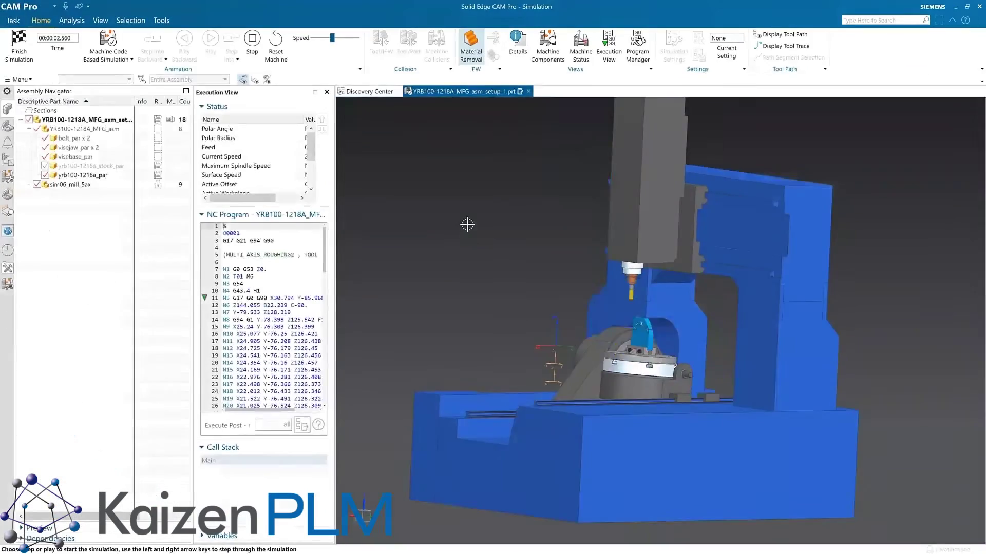
scroll(467, 222, up, 6)
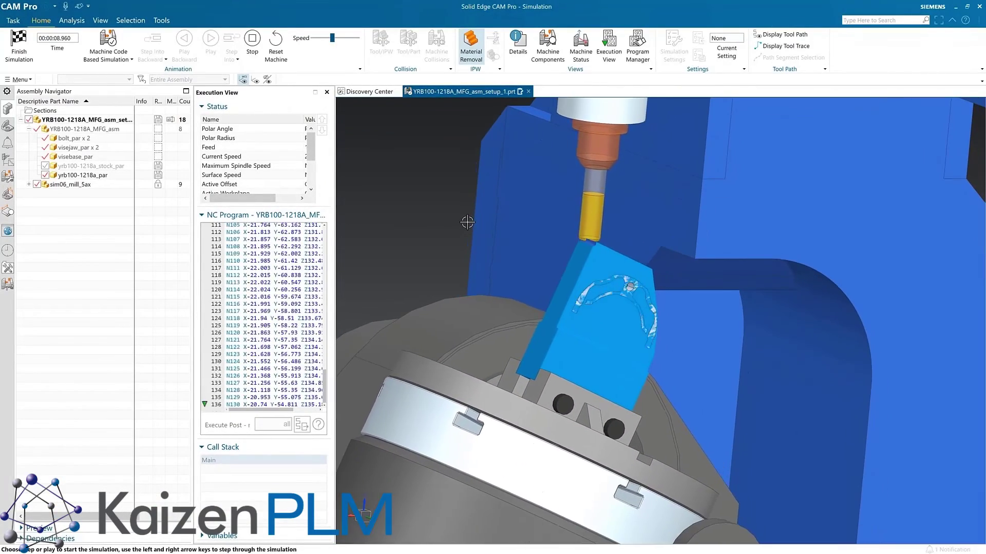
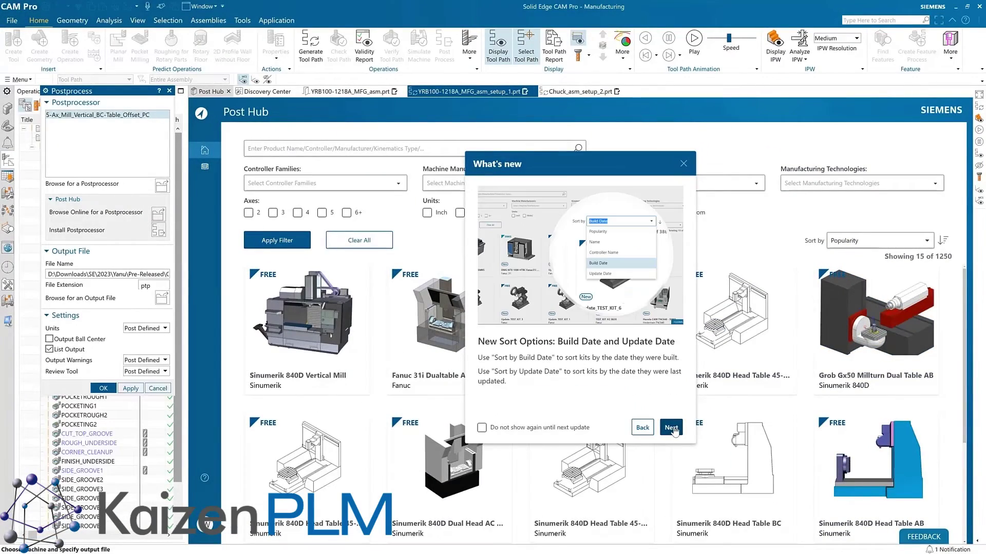
Step: Go through the Post Hub's What's new notes to the end and filter the postprocessor kits by the SMKS license
click(673, 429)
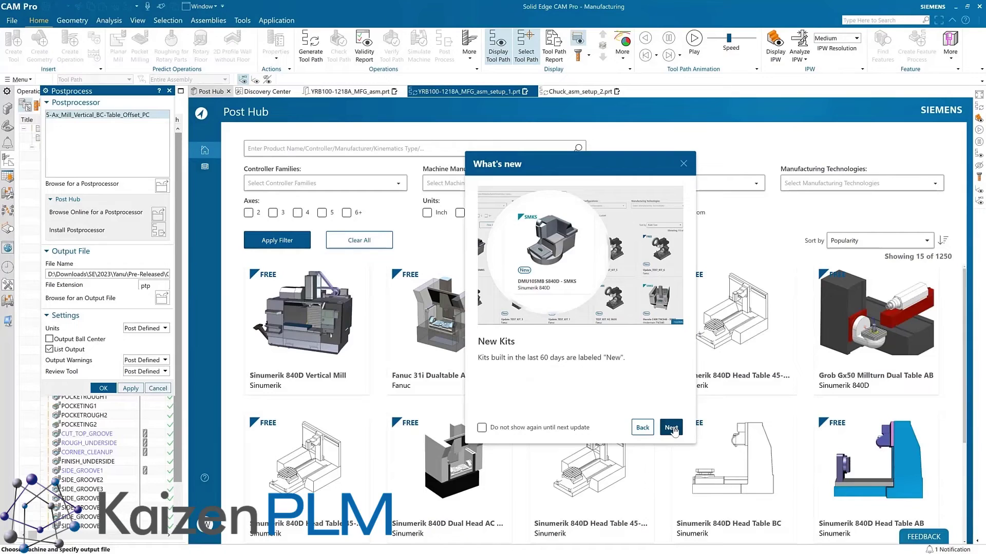
click(671, 429)
click(672, 428)
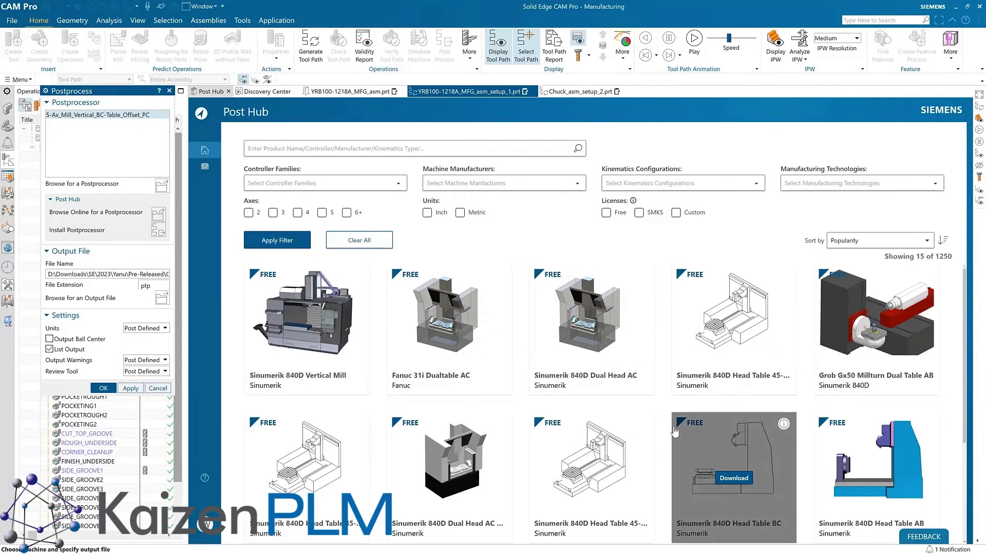
click(642, 215)
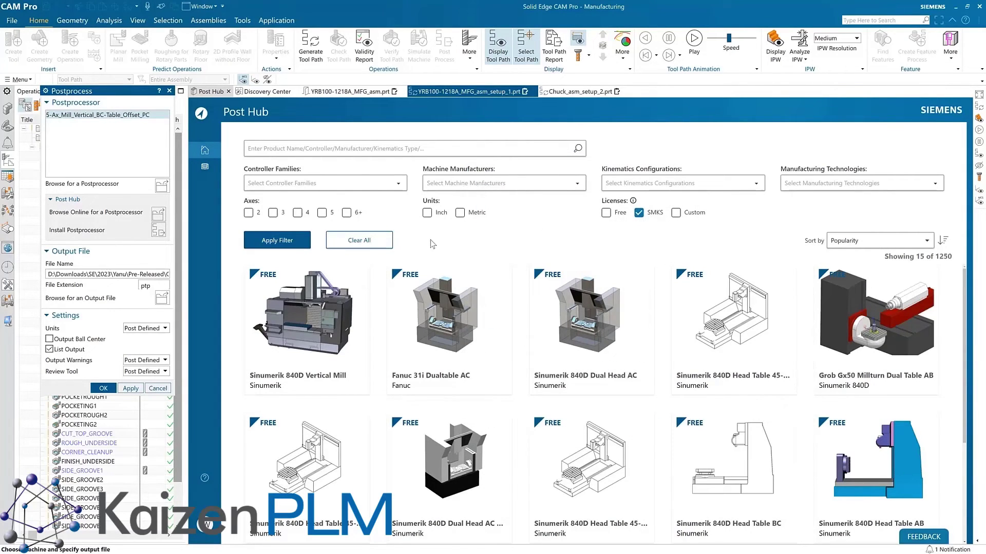
click(293, 242)
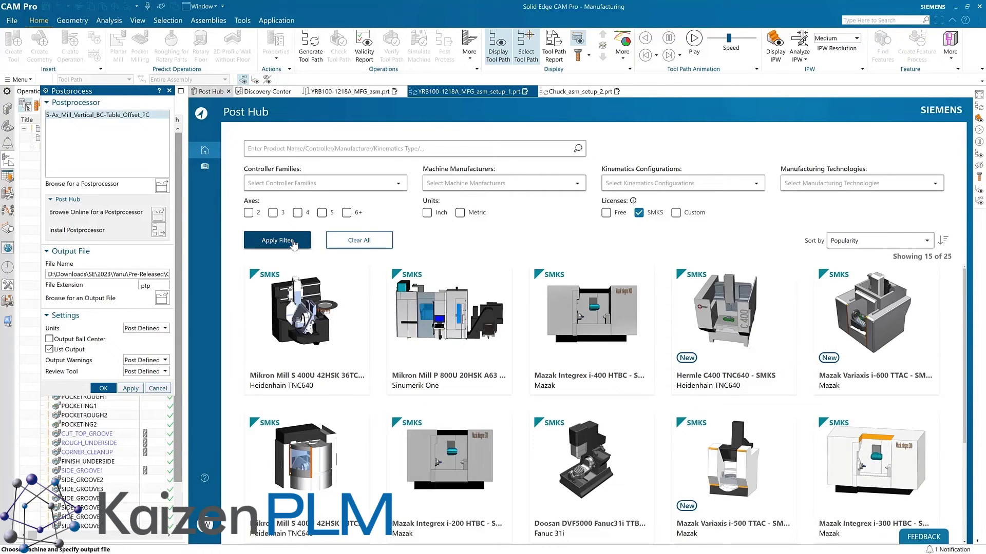
Step: Browse the Post Hub's Support Resources for training material and Post Configurator layers and libraries
click(205, 168)
mouse_move(580, 318)
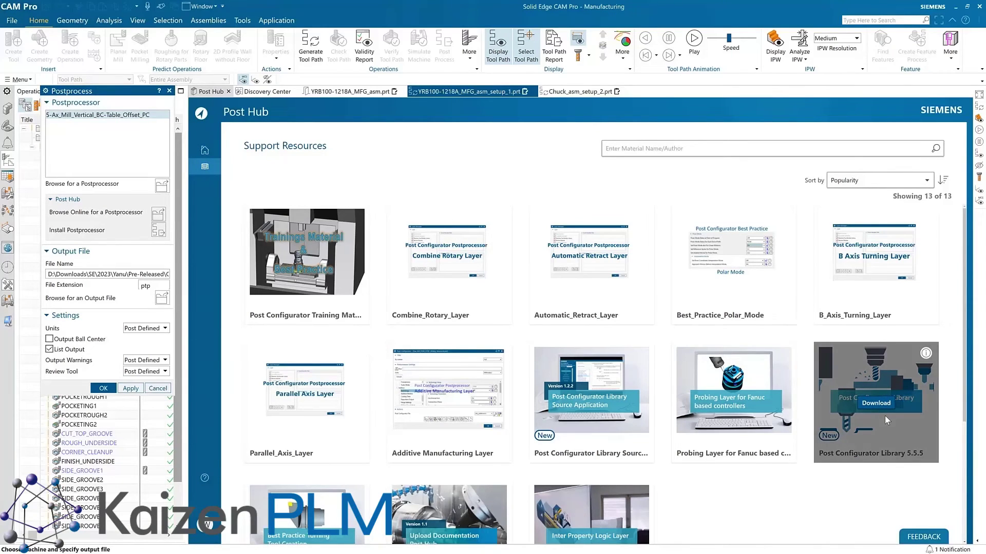
scroll(811, 398, down, 1)
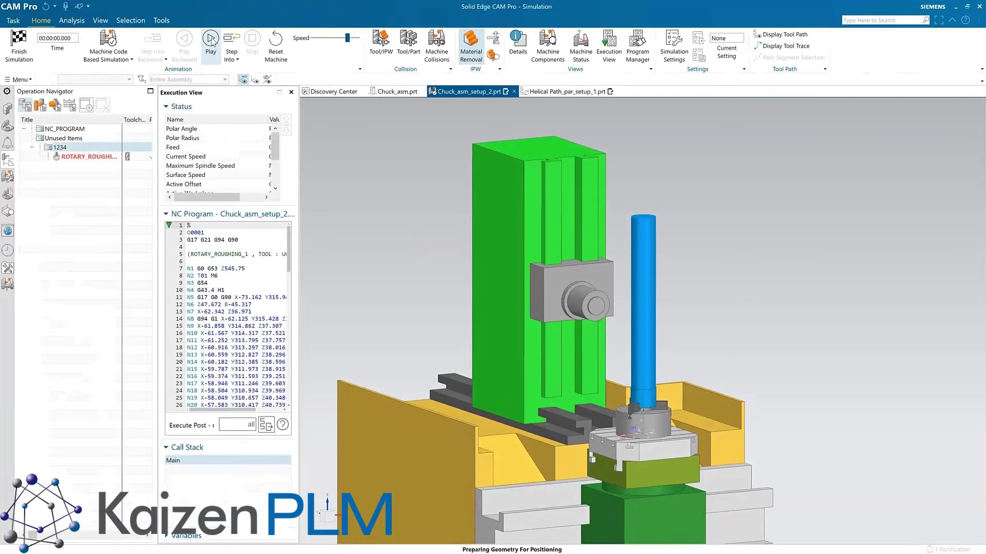
Step: Run the machine code simulation of the rotary roughing operation in Chuck_asm_setup_2 and inspect the cutting up close
click(211, 42)
scroll(378, 211, up, 5)
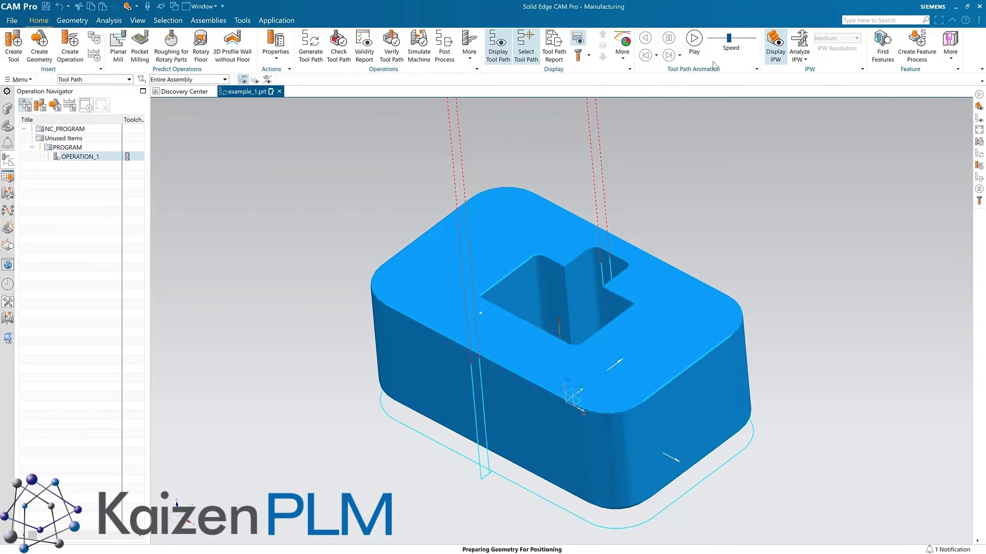
Step: Play the tool path animation of OPERATION_1 on the example_1 part
click(696, 41)
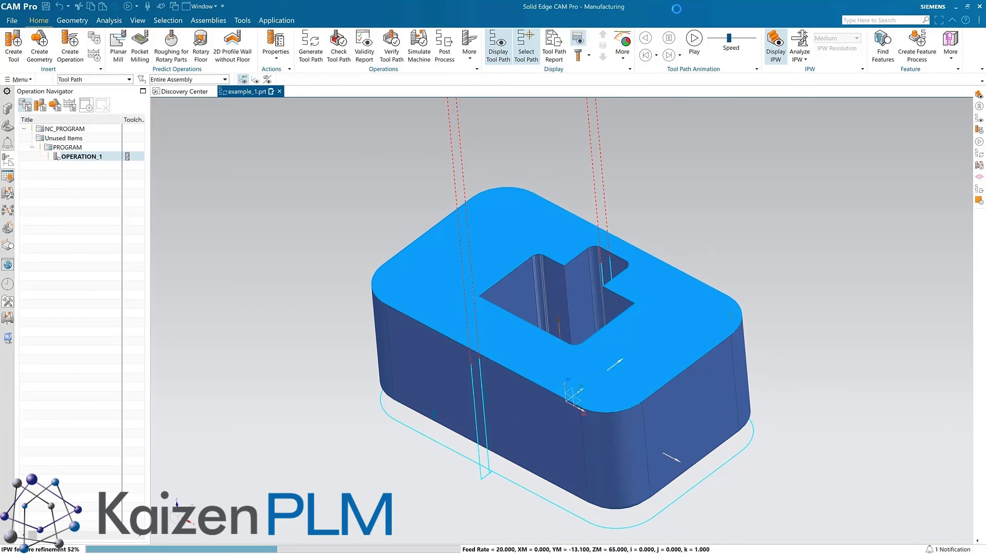
Step: Output the NC file for Operation 1 of example_1 from its CAM program tree and open 1234.iso in the editor
click(8, 339)
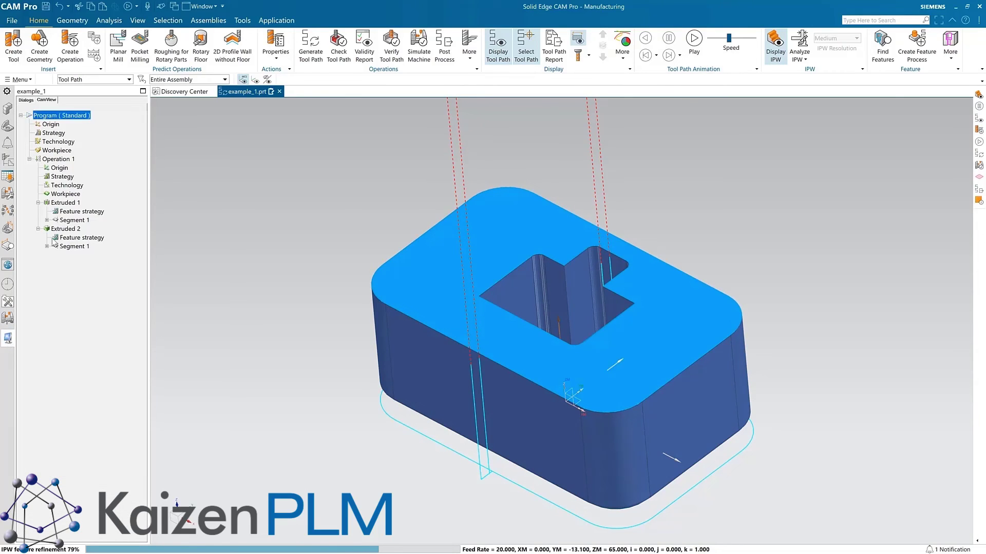
right_click(56, 160)
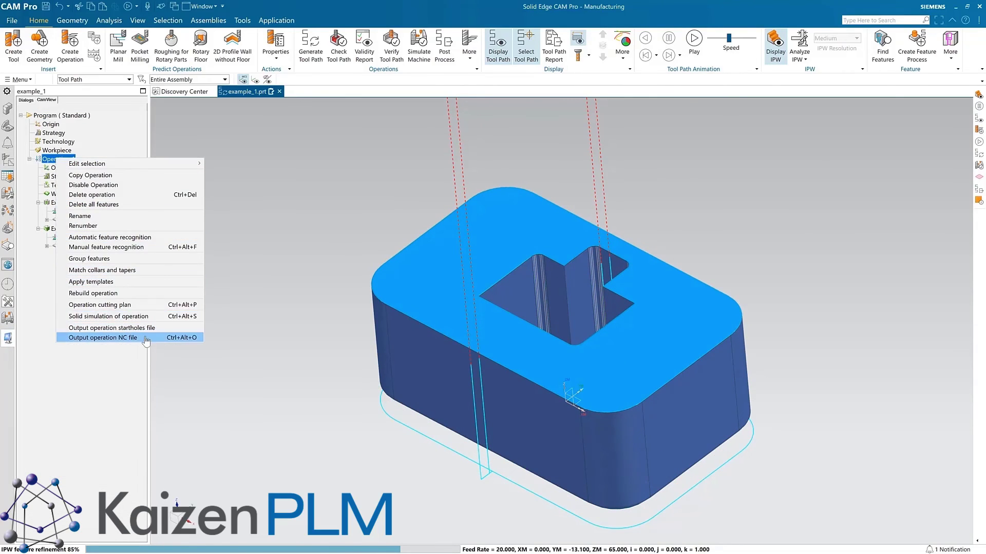
click(128, 338)
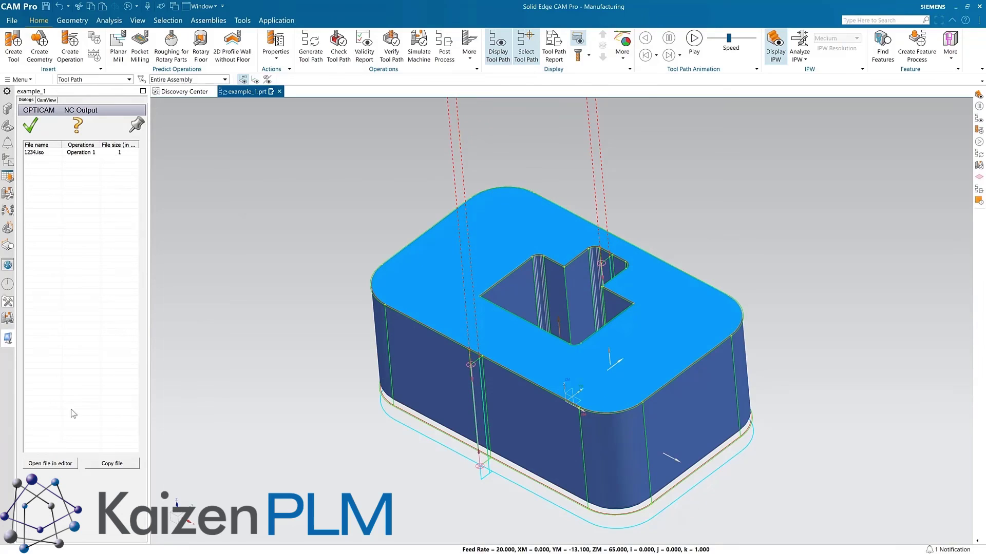
click(45, 153)
click(68, 465)
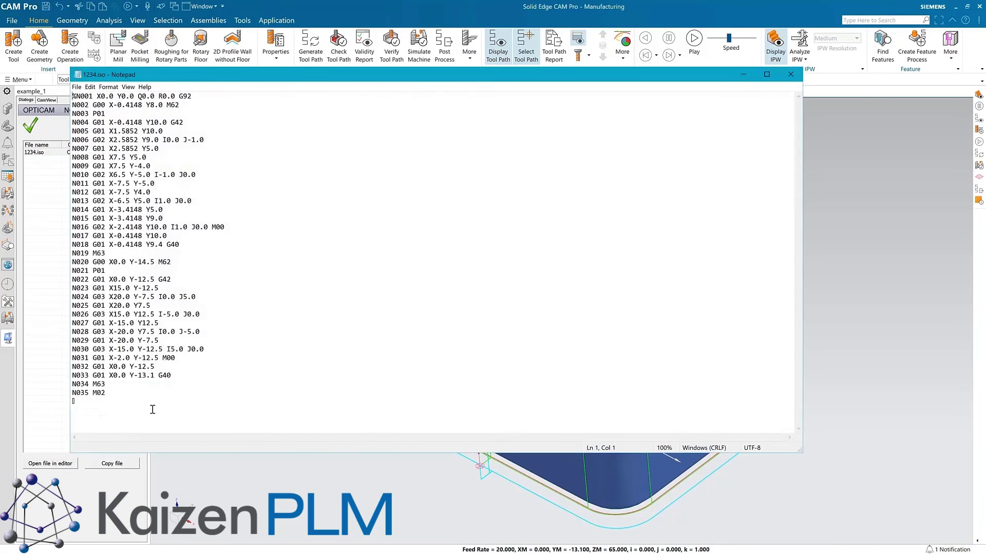